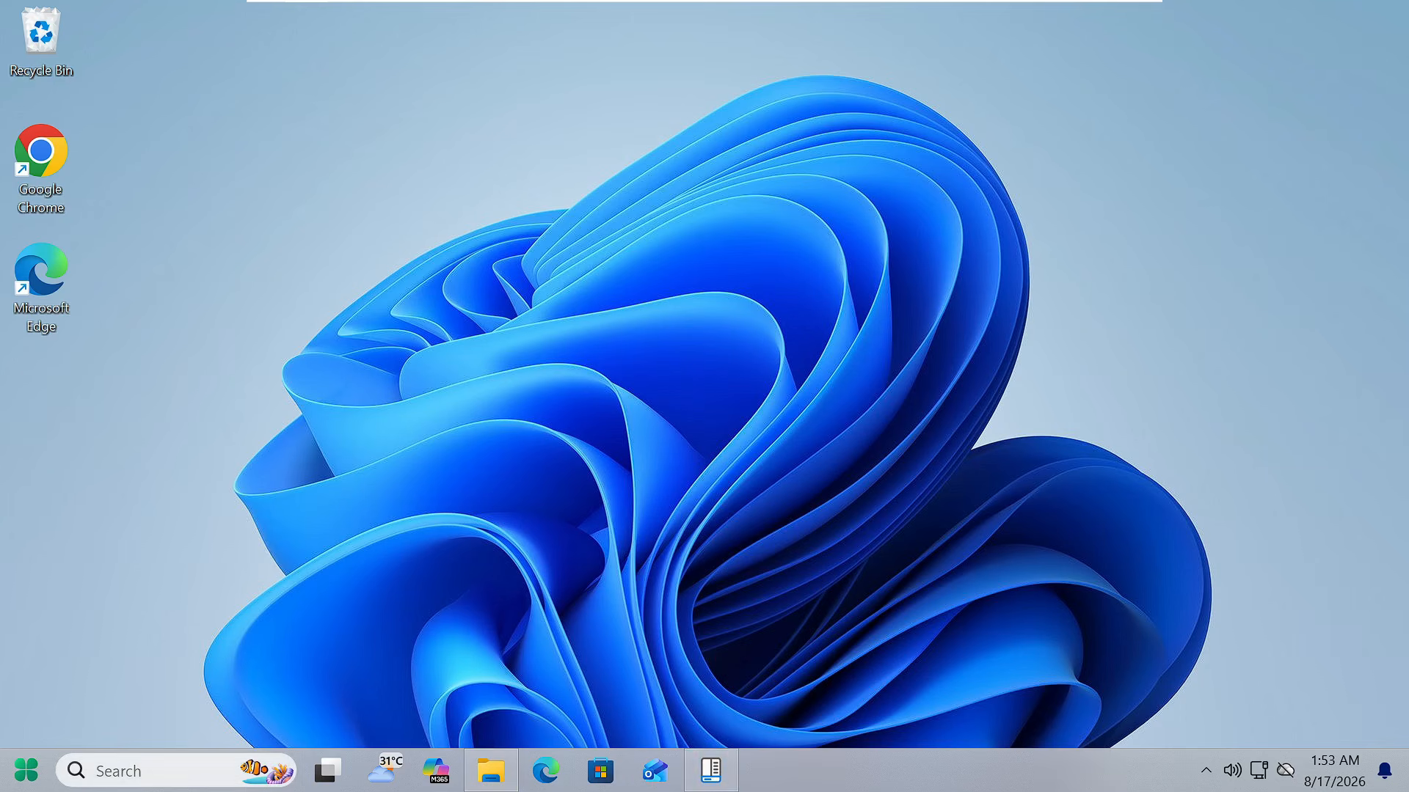
Look at the classic-style Start menu and the context menu of the desktop
left_click(42, 774)
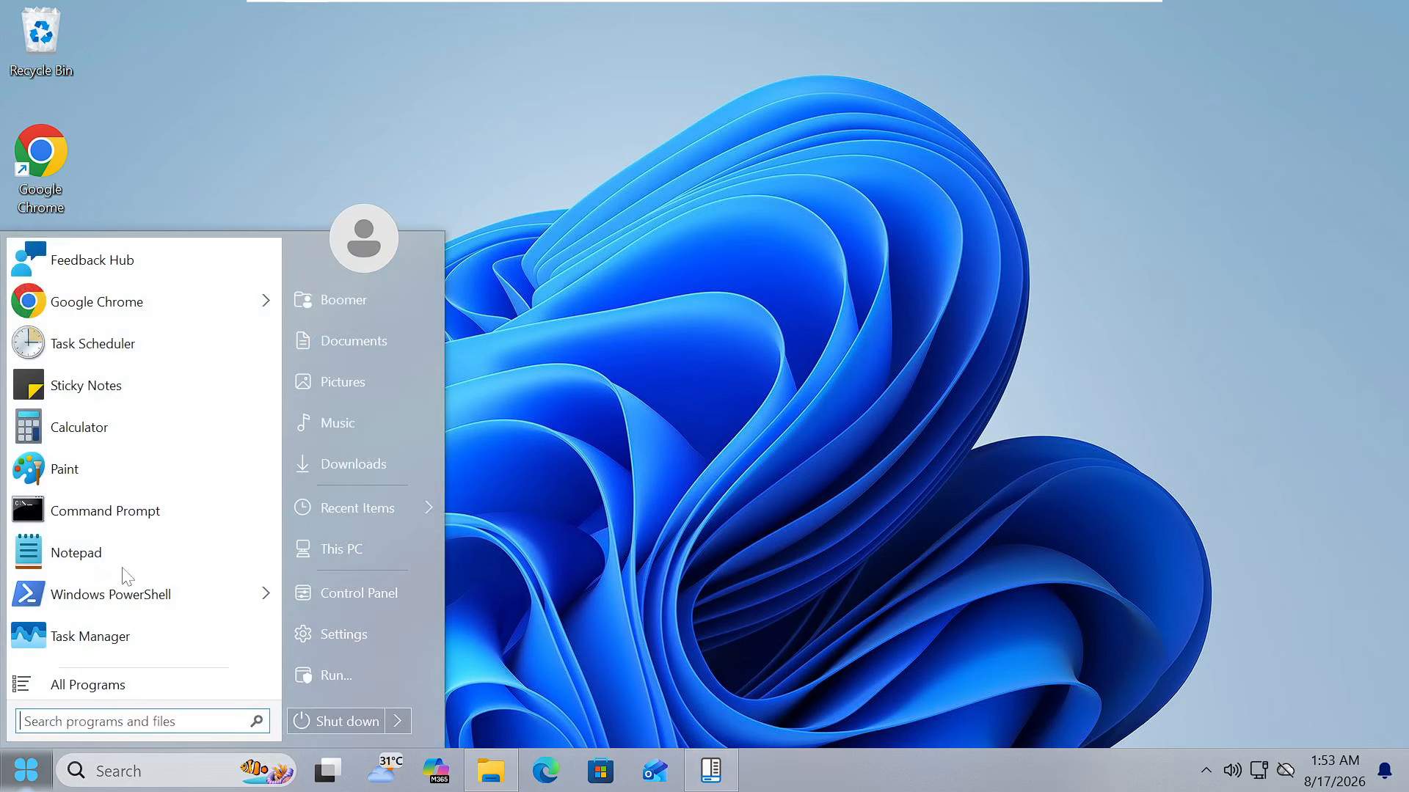
left_click(538, 464)
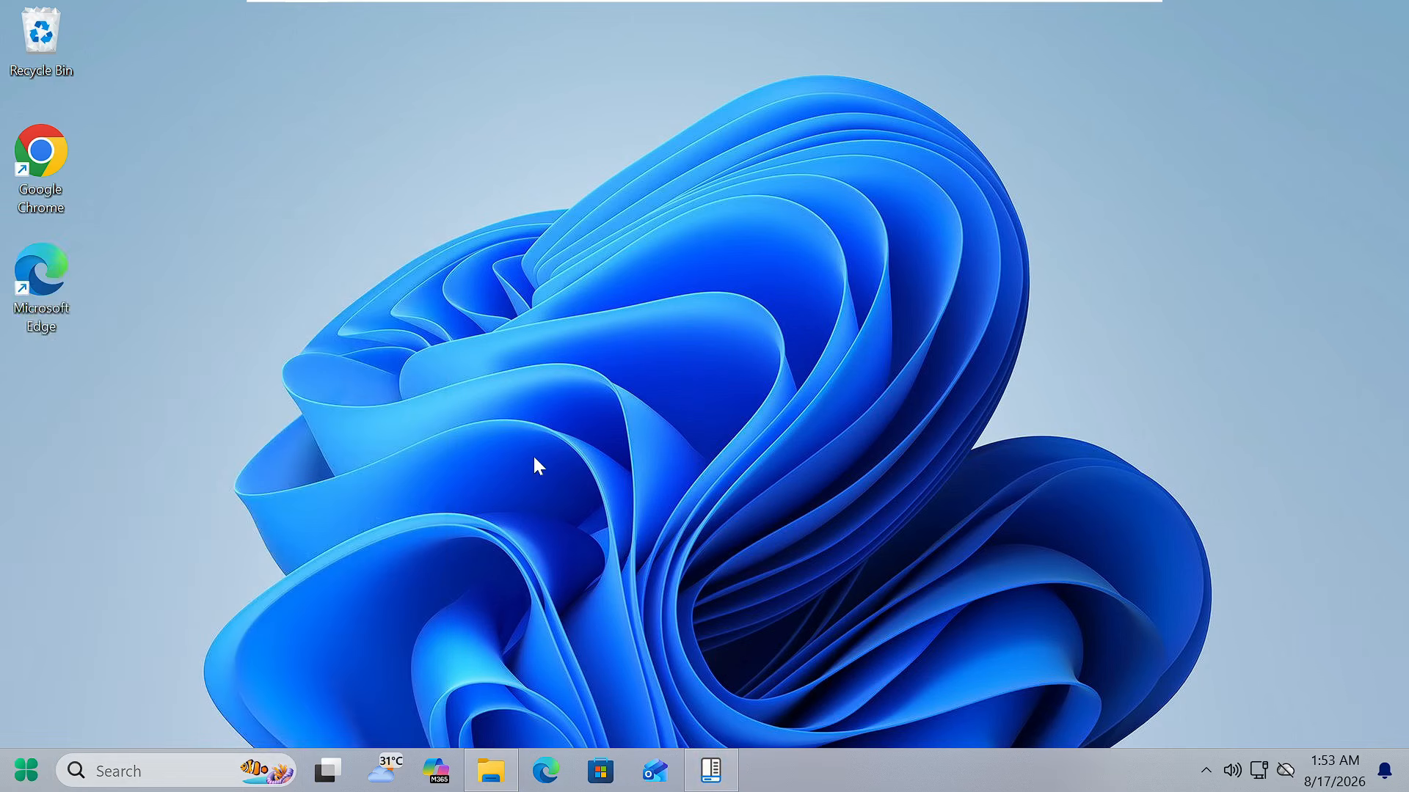
right_click(469, 258)
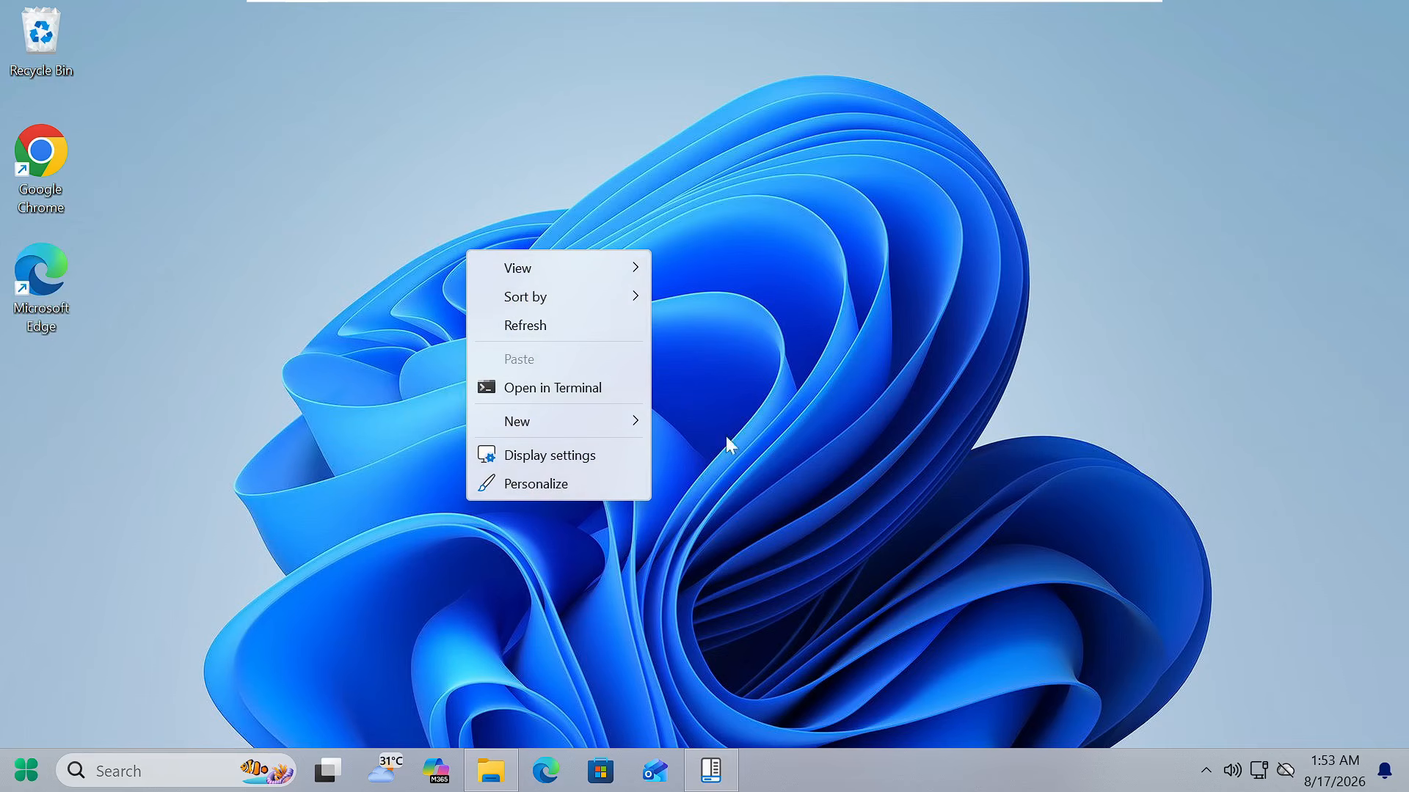
left_click(565, 707)
Open the Documents folder in File Explorer and view the context menu of the forrecover file
left_click(492, 770)
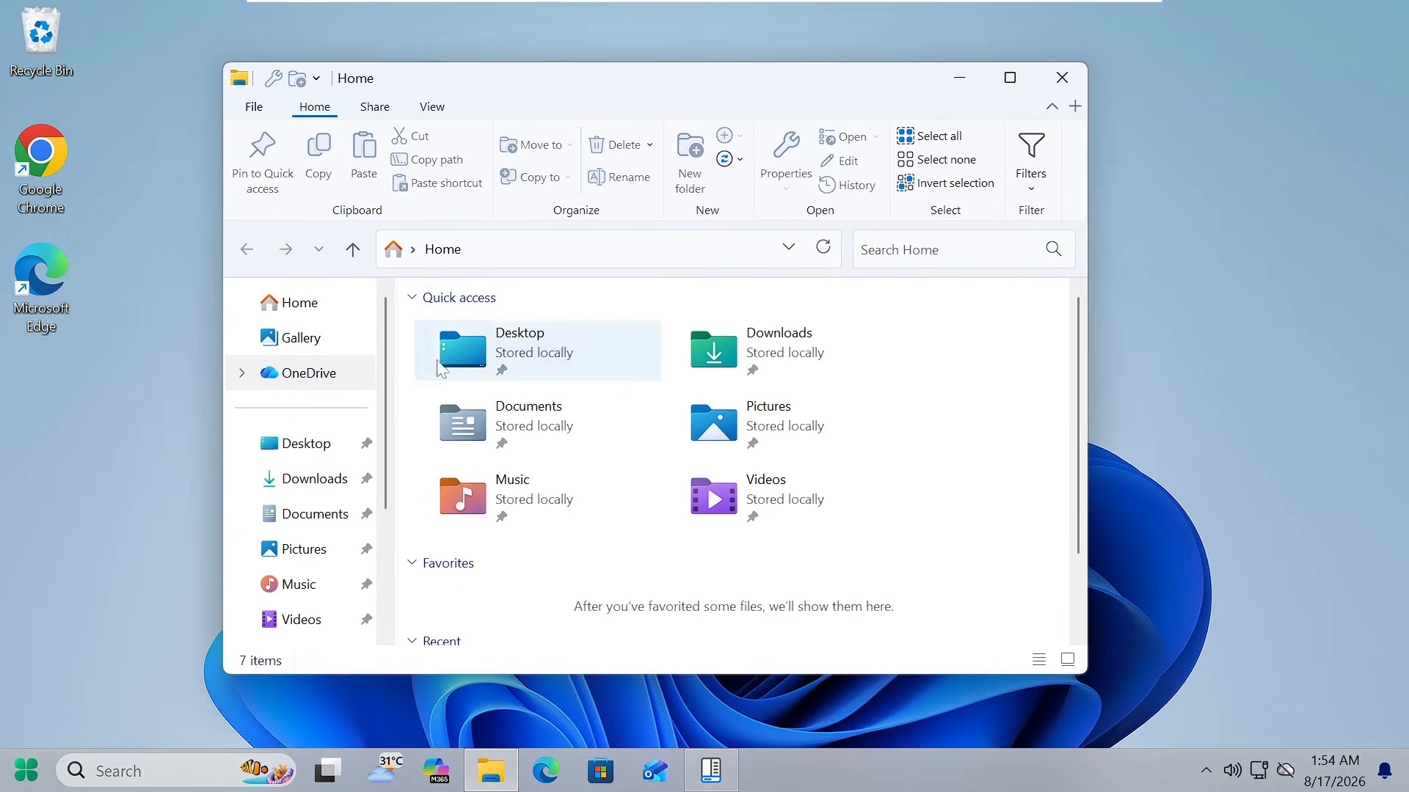
left_click(317, 517)
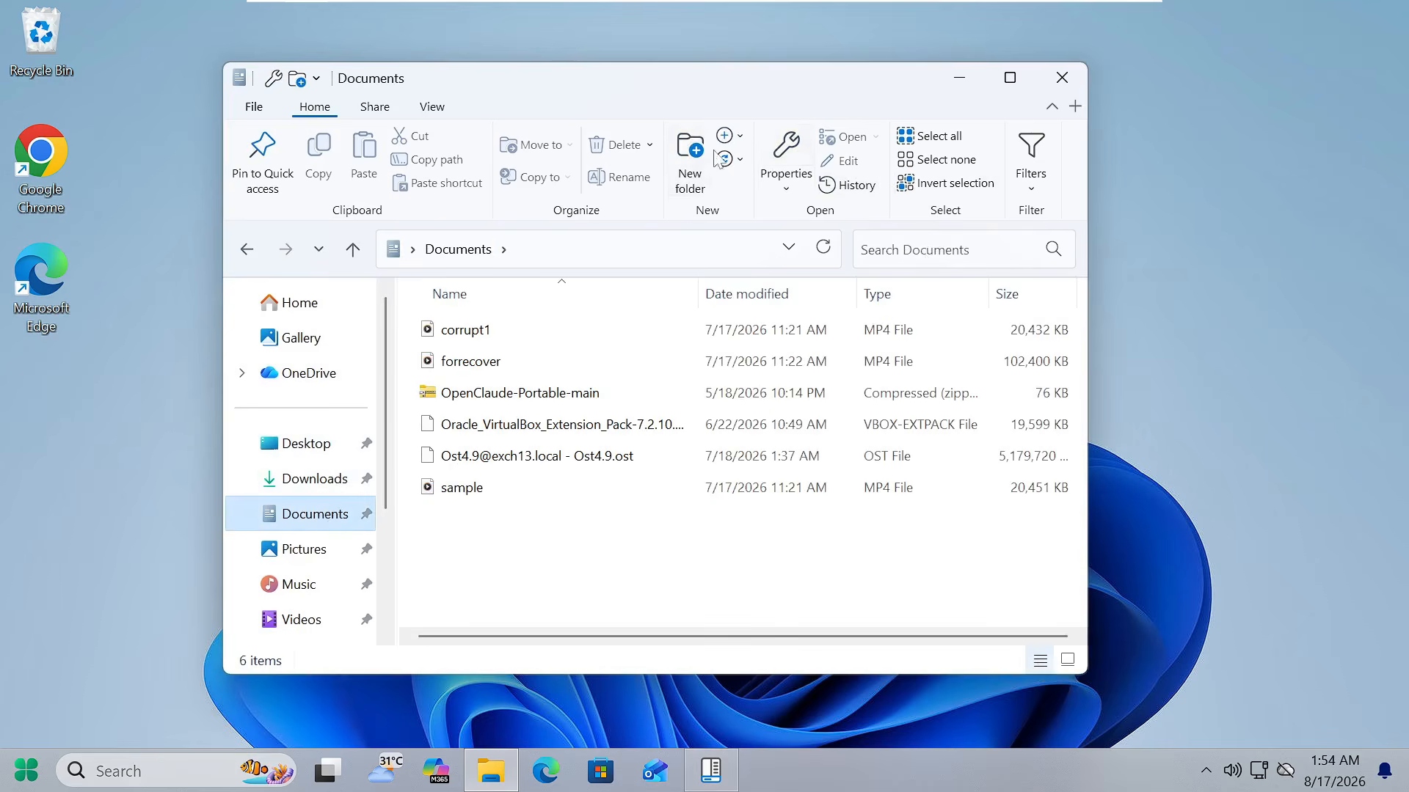
left_click(512, 365)
right_click(511, 364)
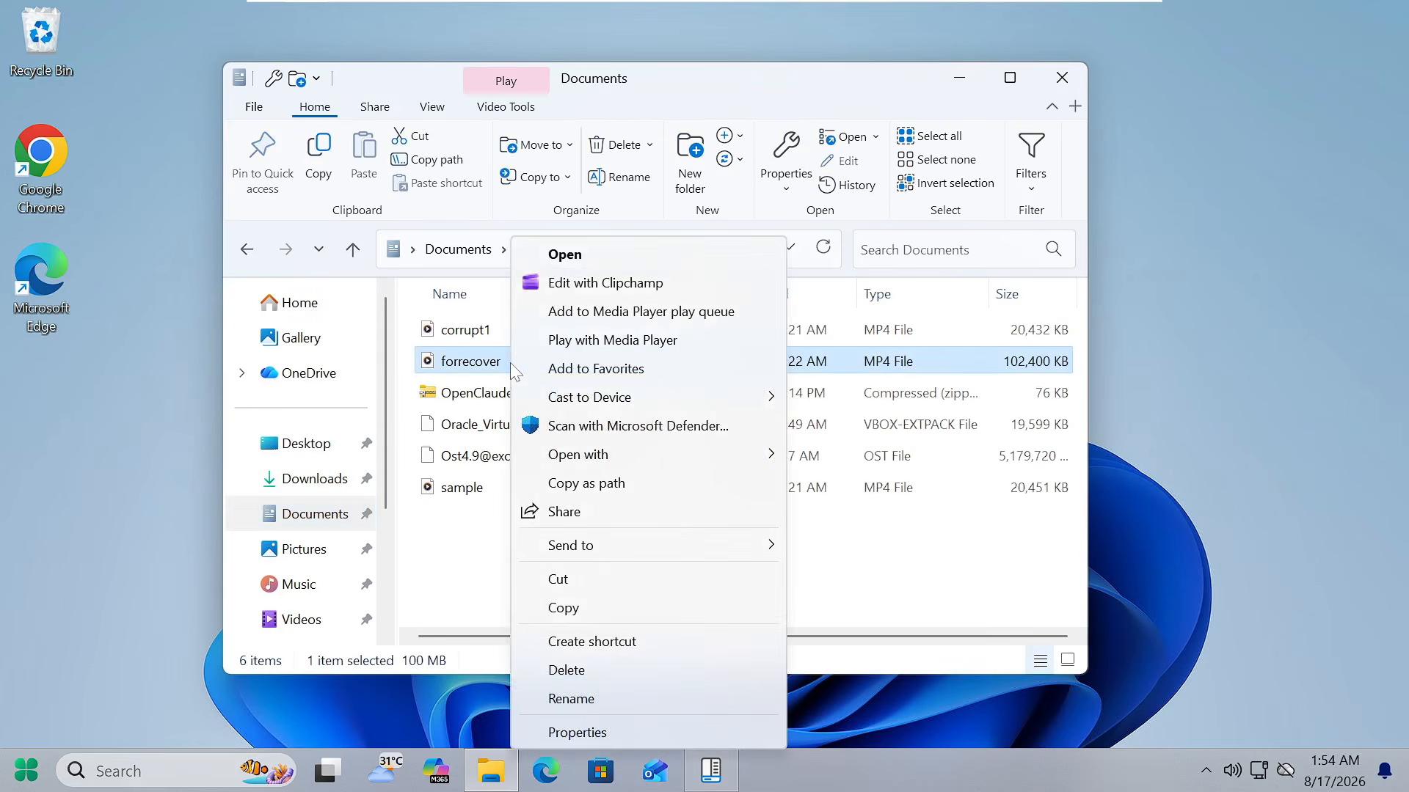
left_click(896, 561)
mouse_move(751, 77)
left_mouse_down()
mouse_move(738, 95)
mouse_move(765, 95)
left_mouse_up()
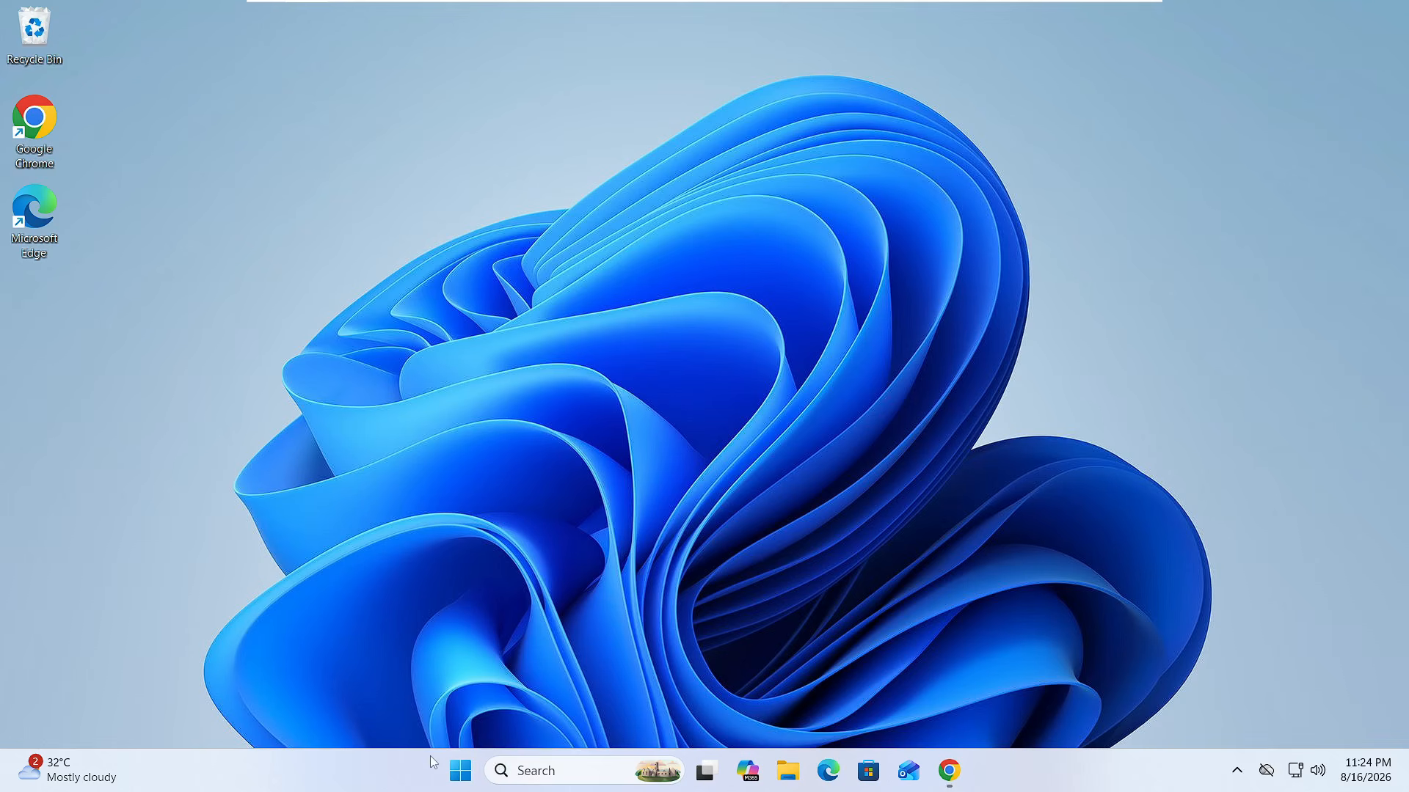
View the default Windows 11 Start menu and close it again
left_click(465, 775)
left_click(465, 775)
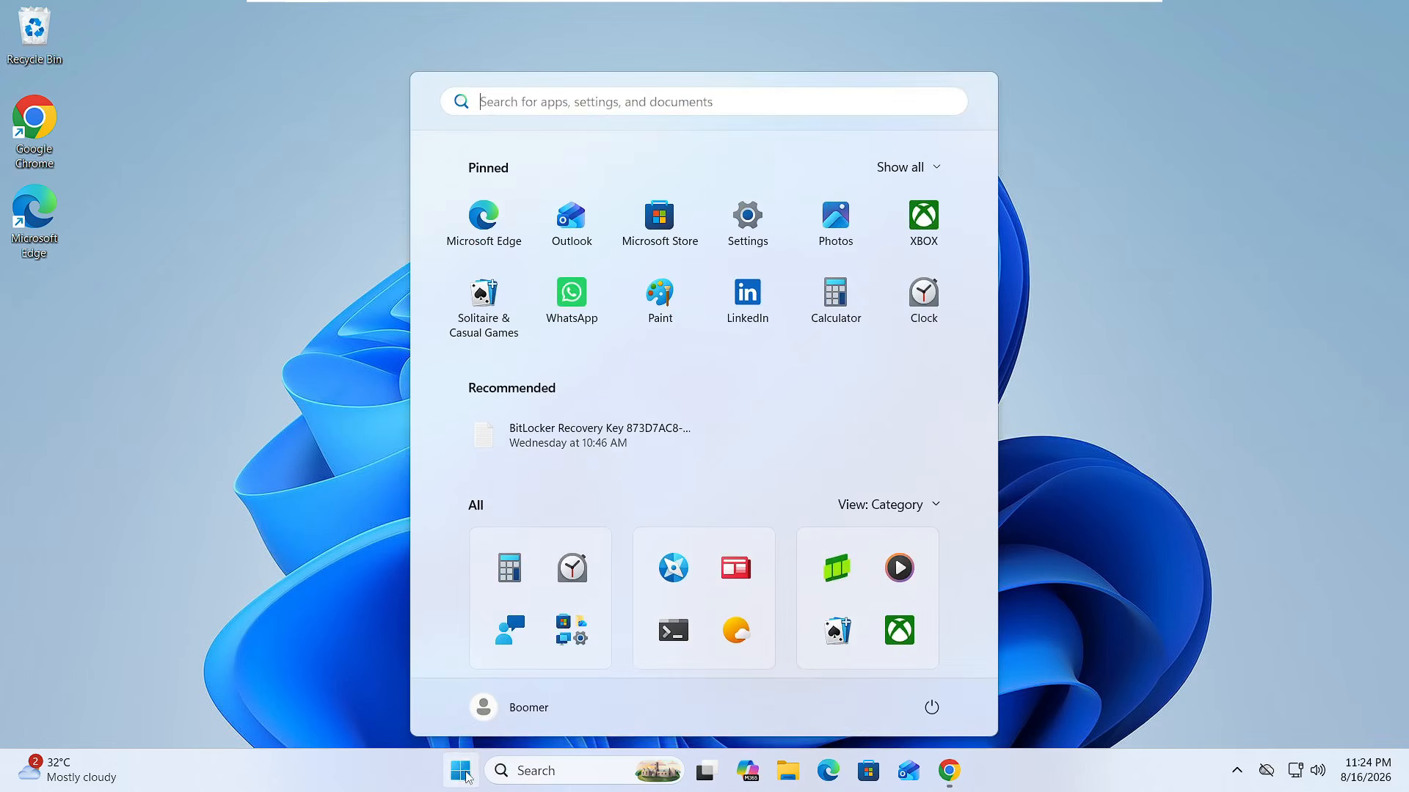
right_click(371, 351)
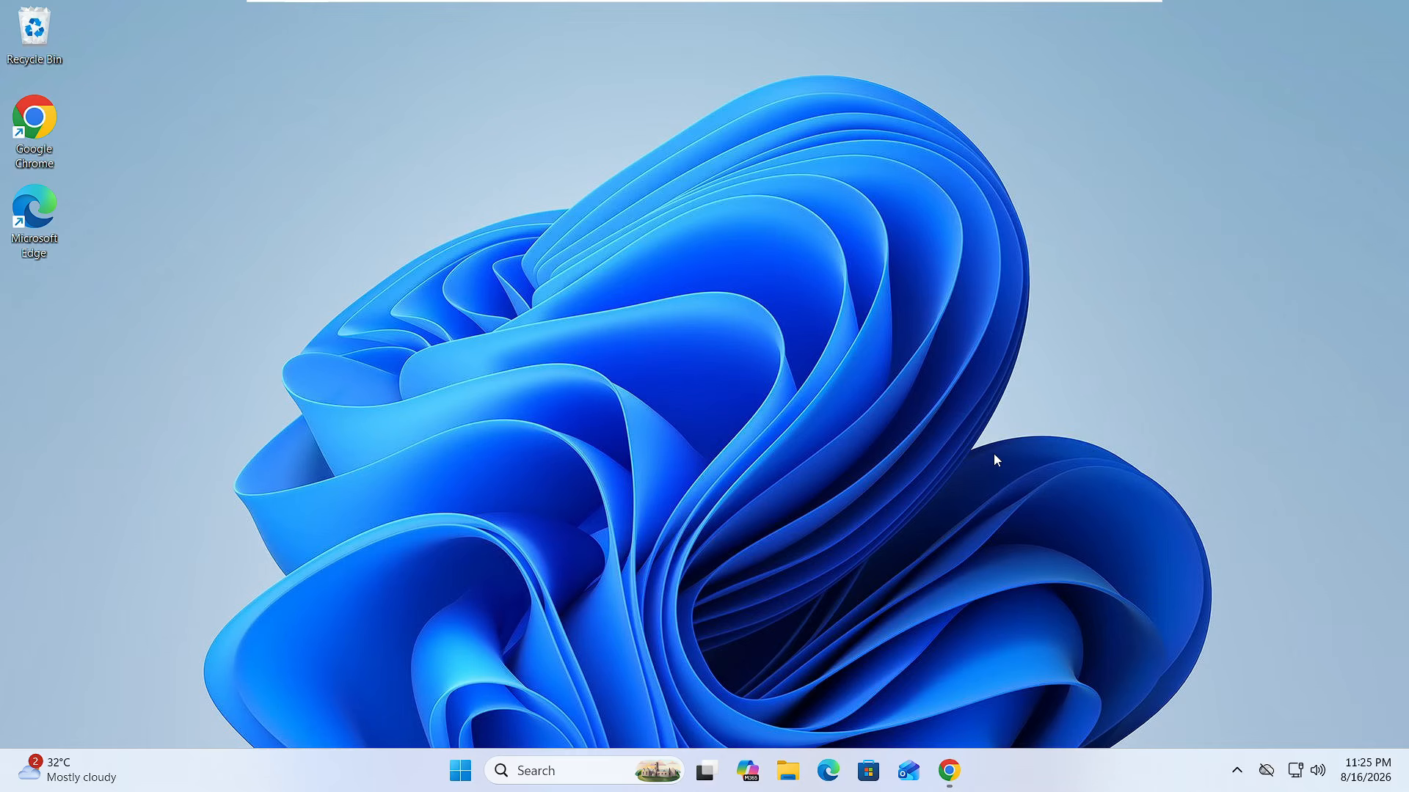
Switch to Google Chrome and search Google for startallback
left_click(950, 772)
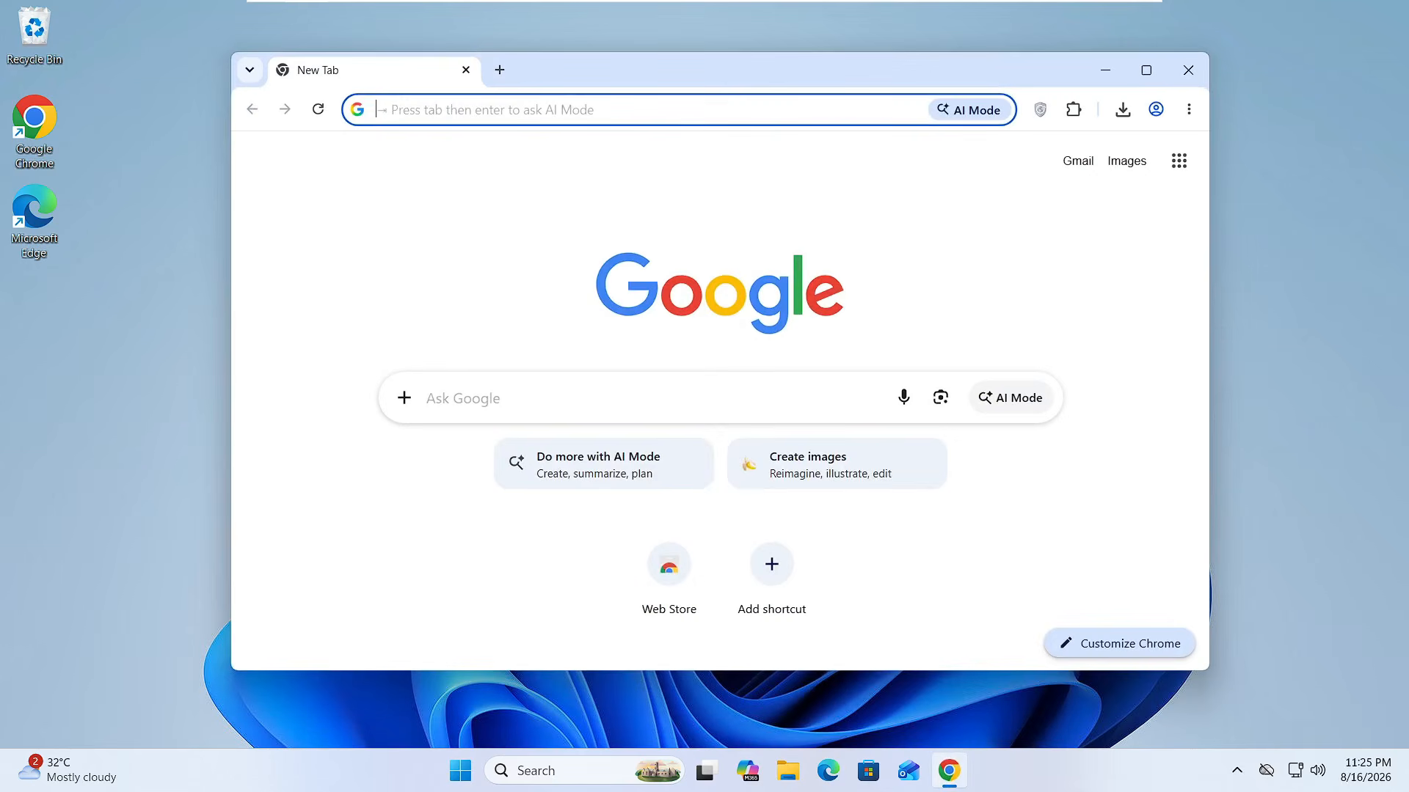
left_click(587, 110)
type("Staertall")
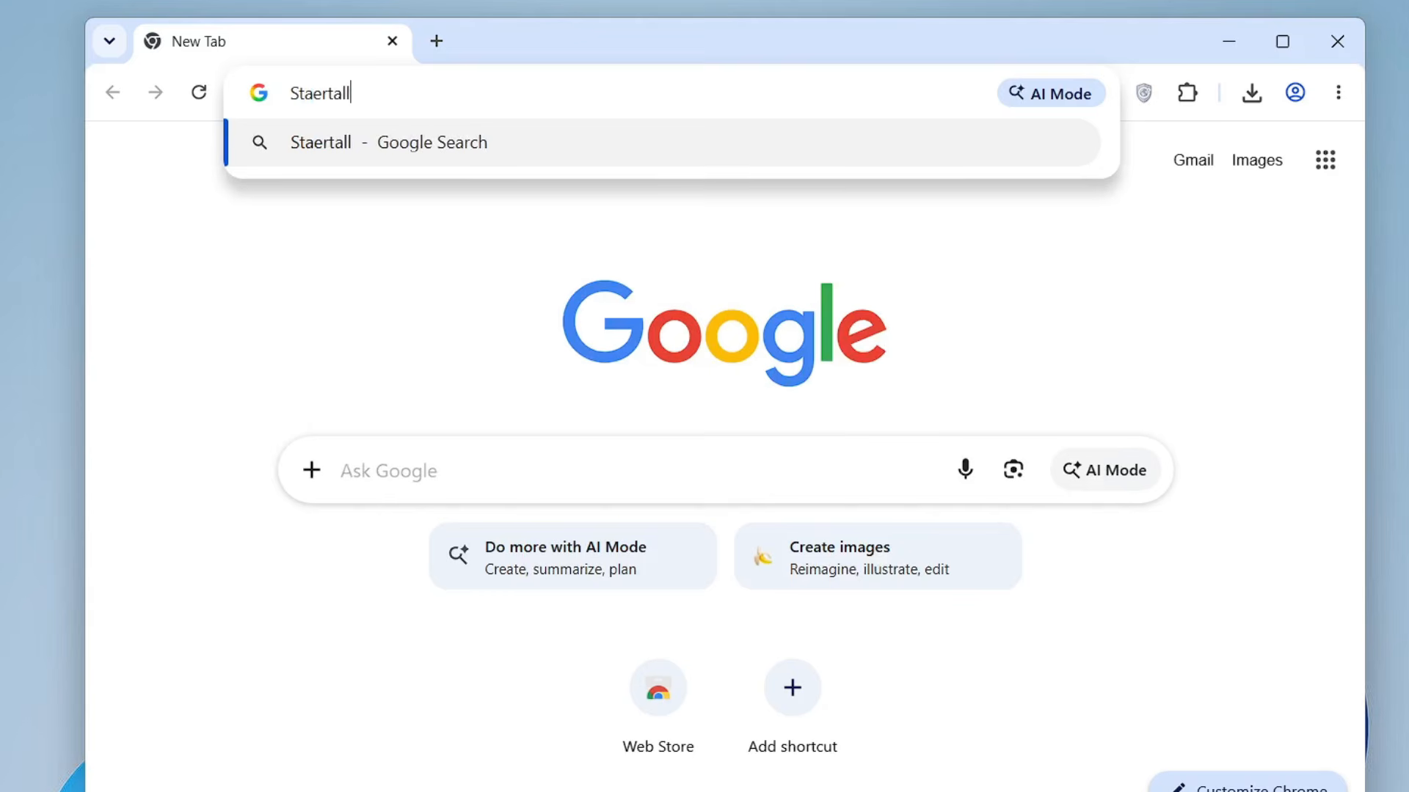
key("Down")
key("Return")
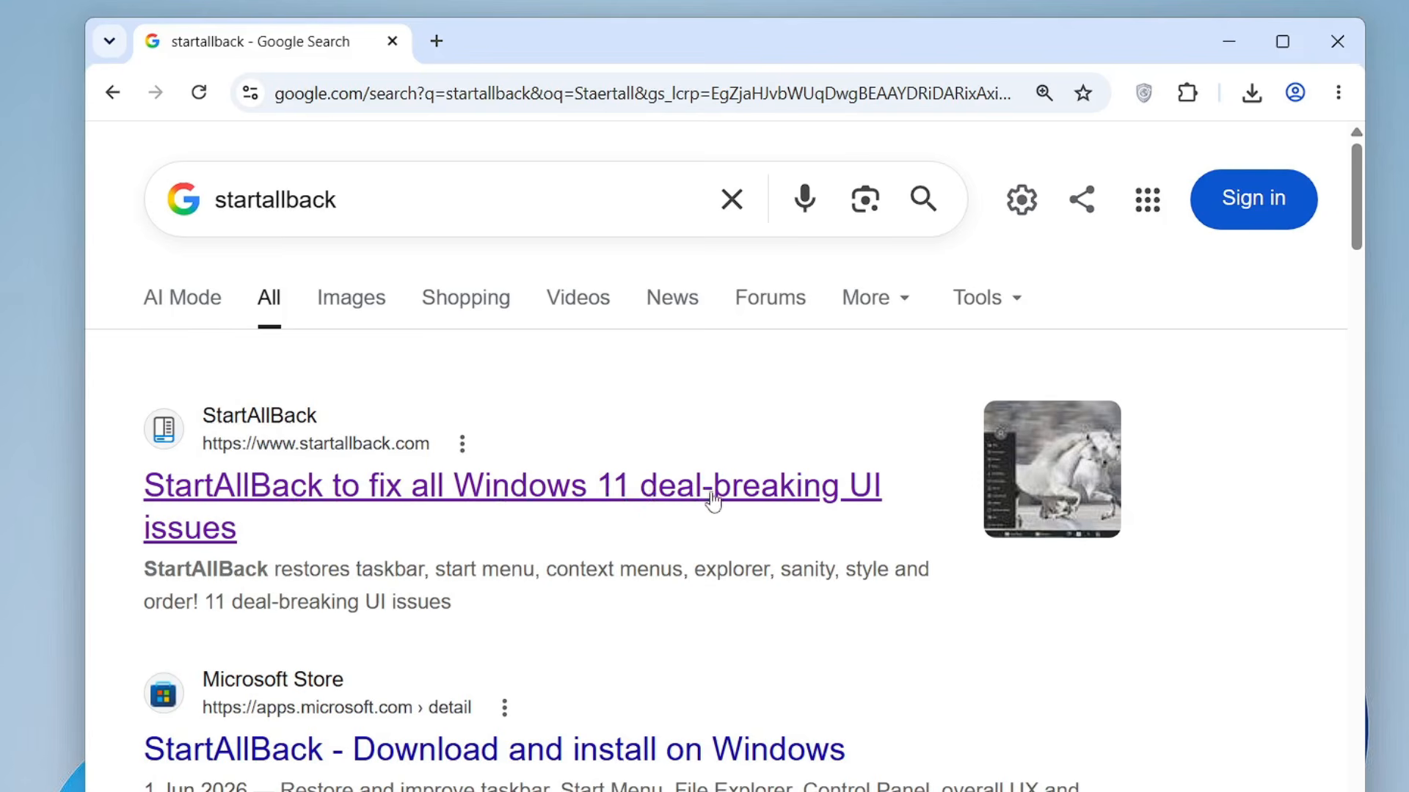
Open the official StartAllBack website and download the v3.9.24 installer
left_click(488, 504)
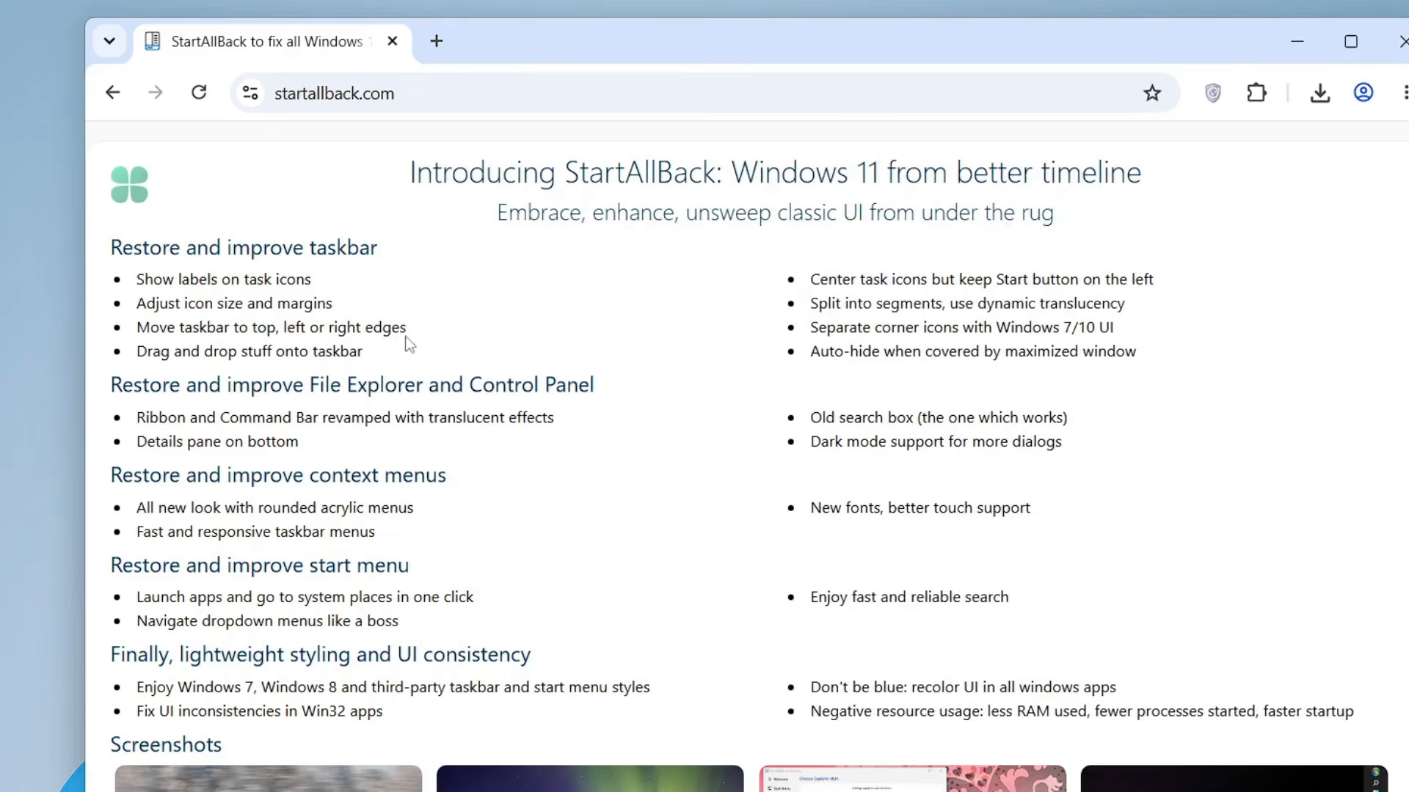
scroll(562, 520, "down", 5)
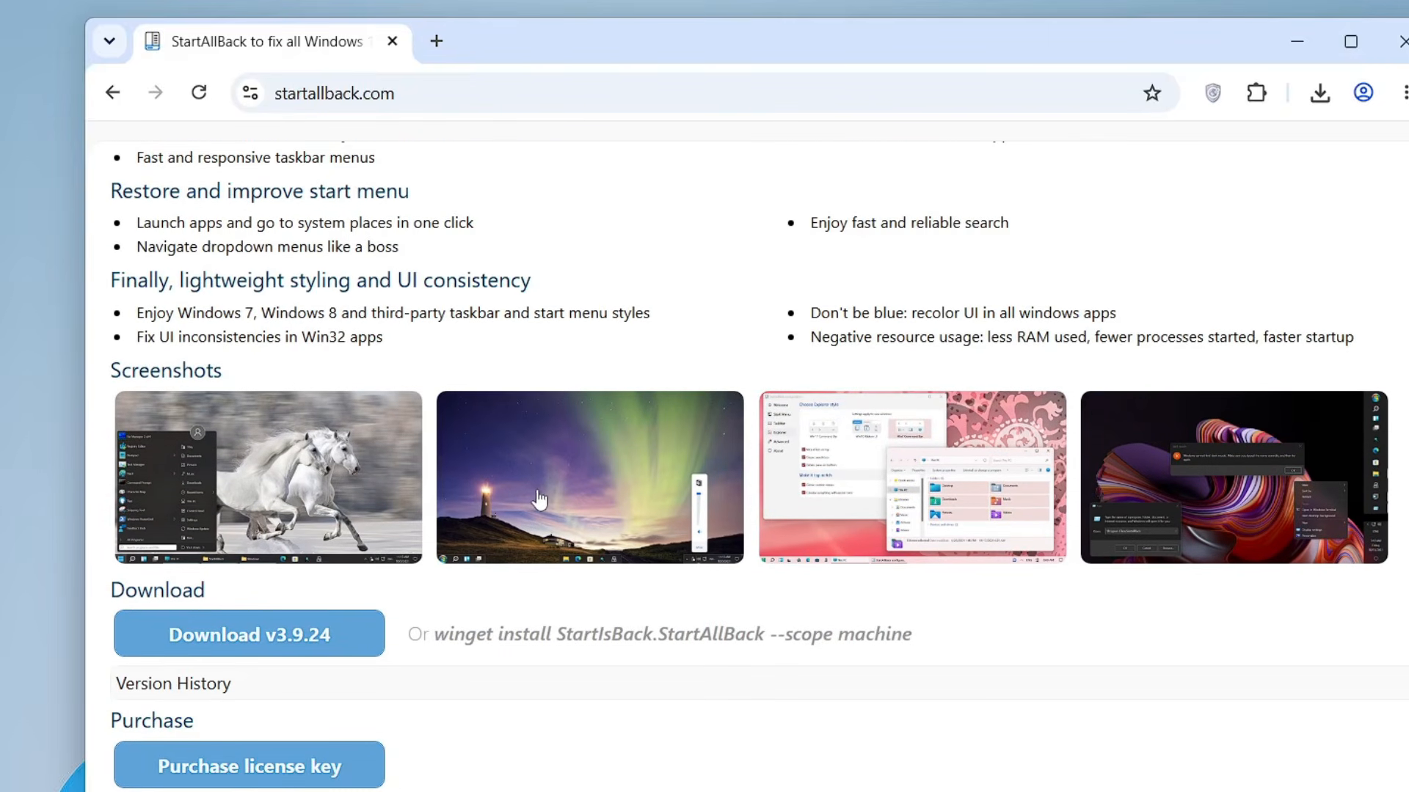
left_click(230, 640)
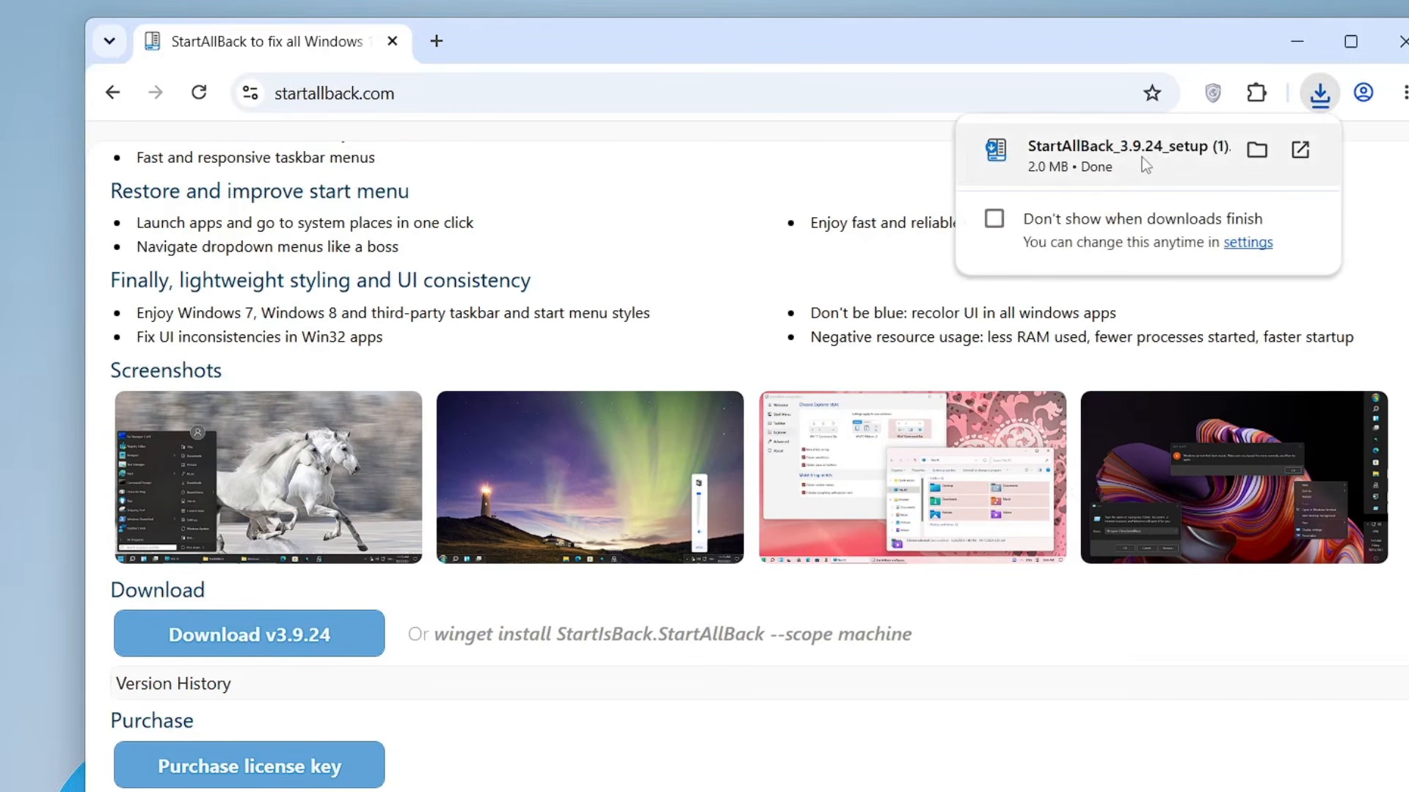
Run the downloaded StartAllBack setup, minimize the browser and install the program only for the current user account
left_click(1095, 163)
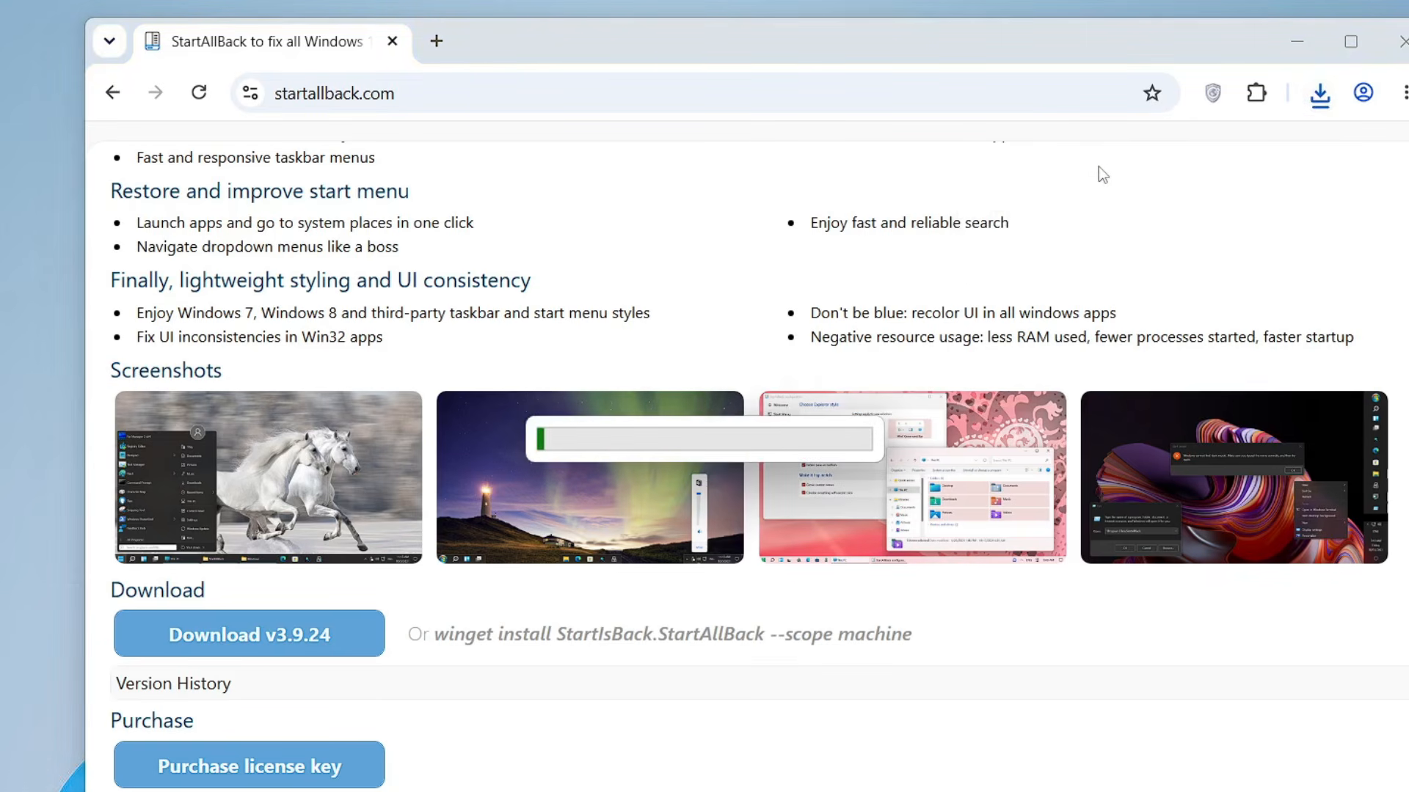
left_click(1298, 42)
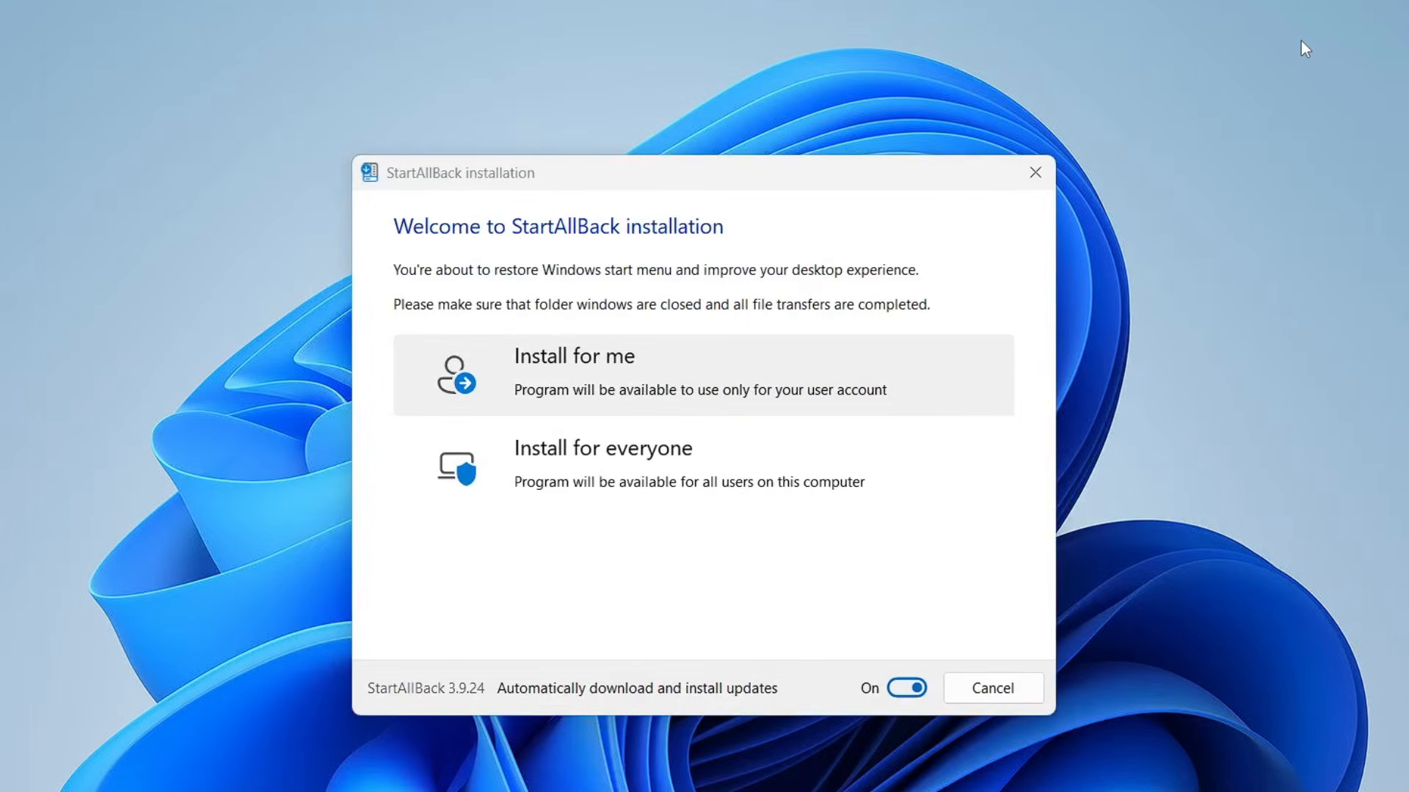
left_click(620, 381)
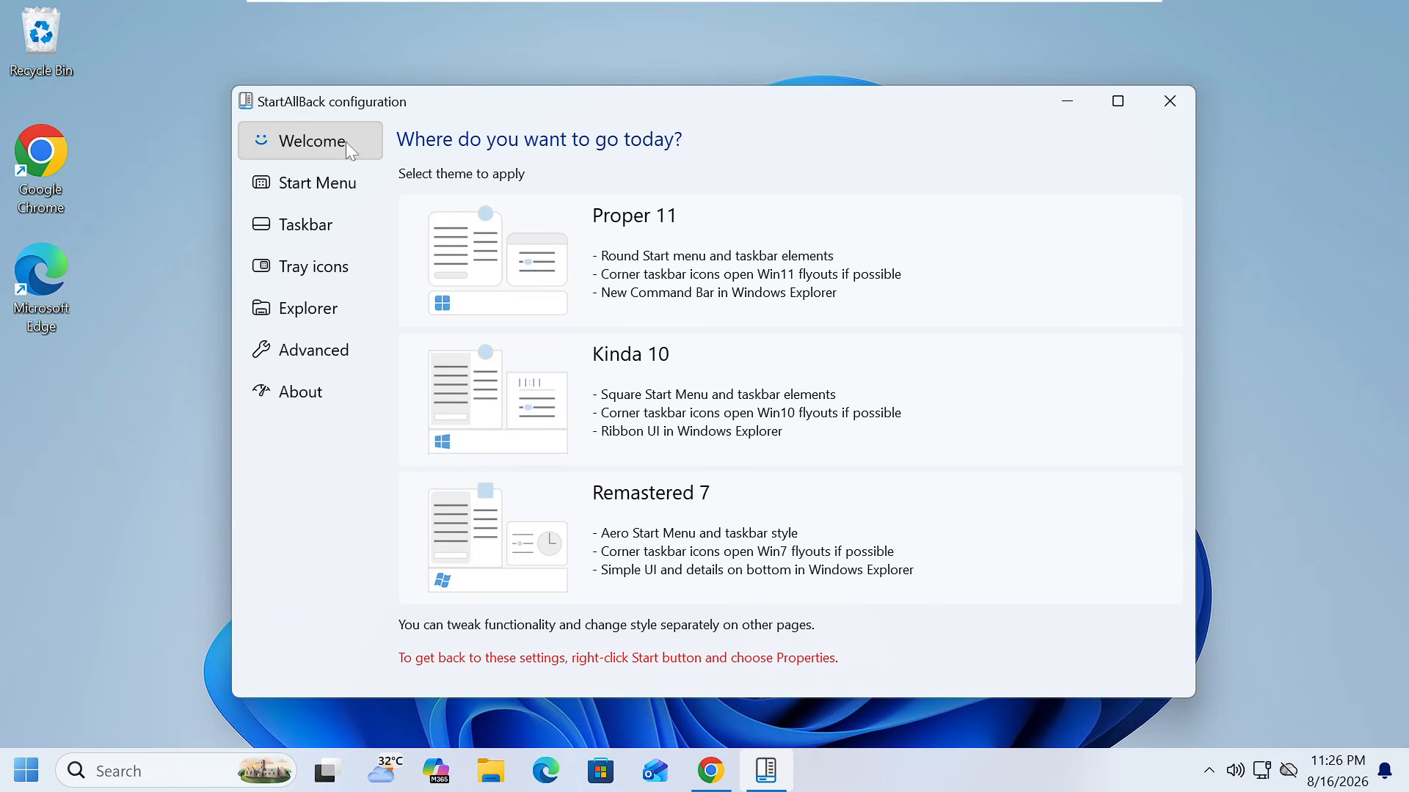
Try the Proper 11 and Kinda 10 themes, and apply the Remastered 7 theme
left_click(649, 229)
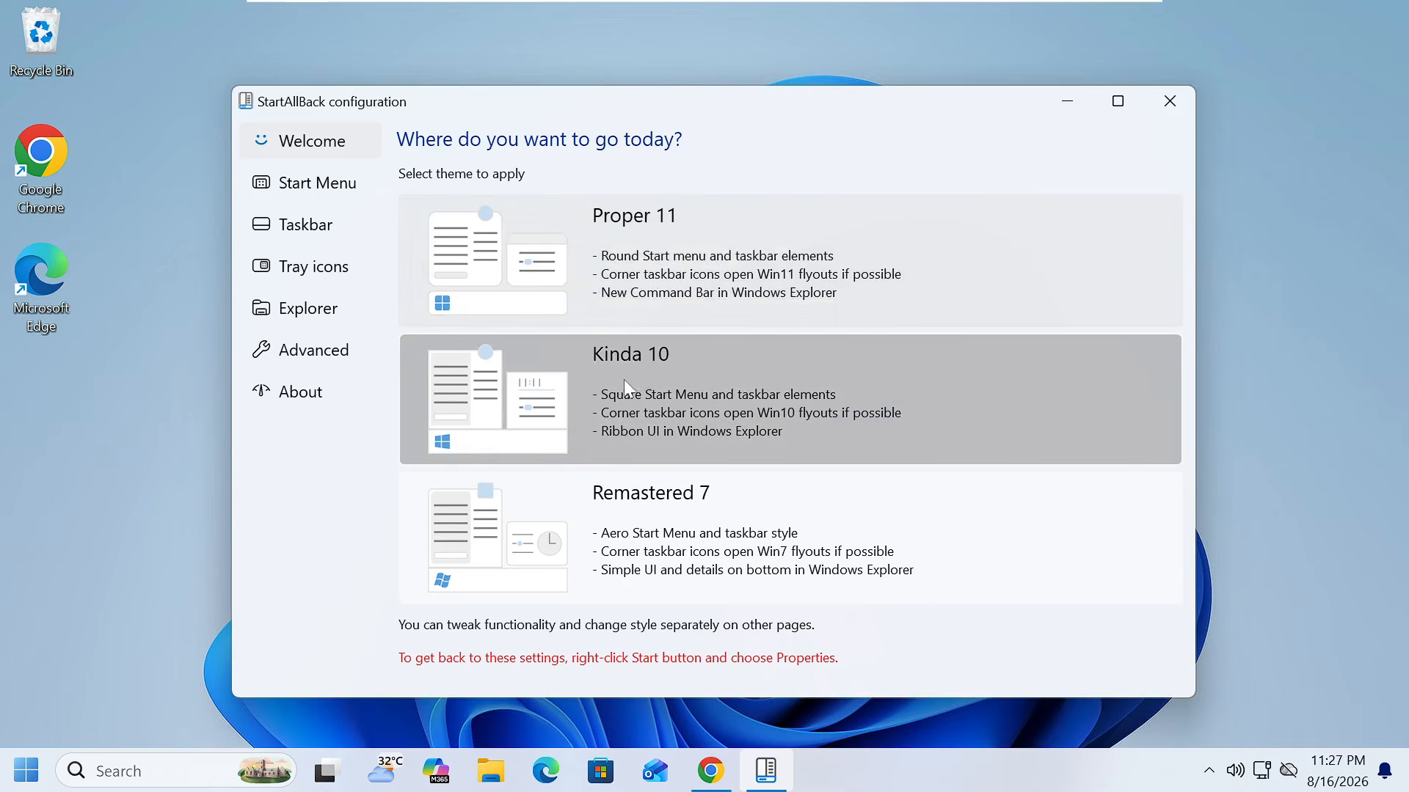
left_click(624, 381)
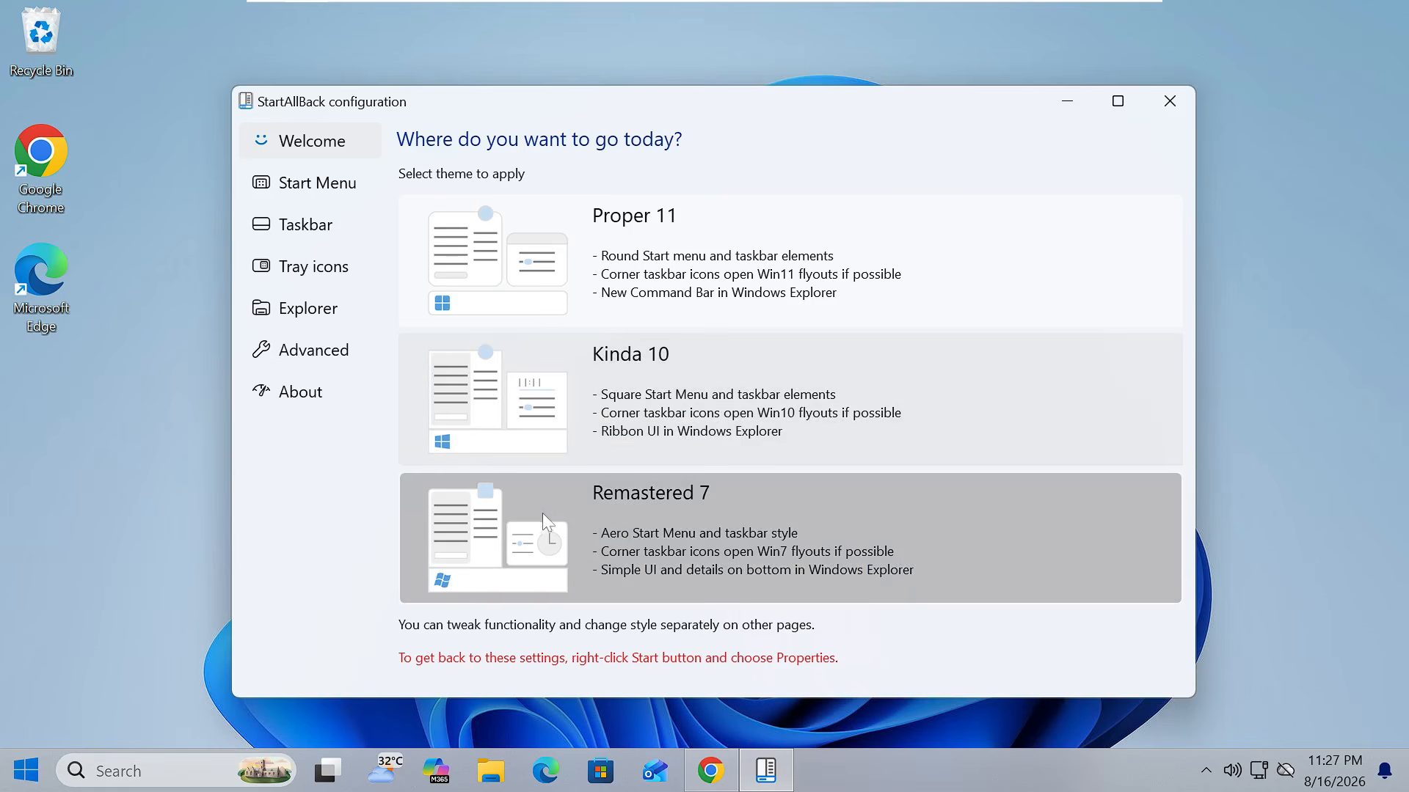
left_click(564, 529)
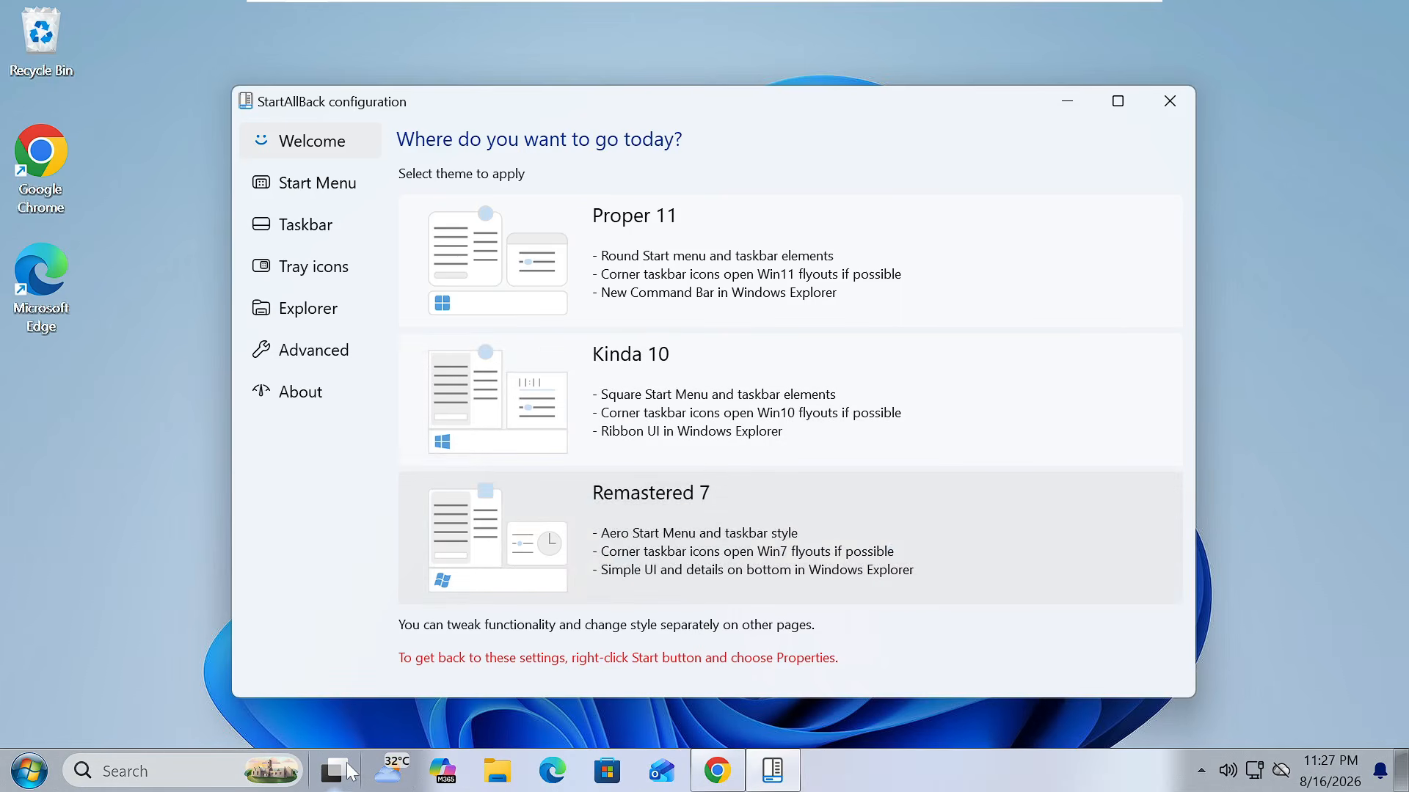
View the Start menu in the Remastered 7 style and close it again
mouse_move(350, 772)
key("super")
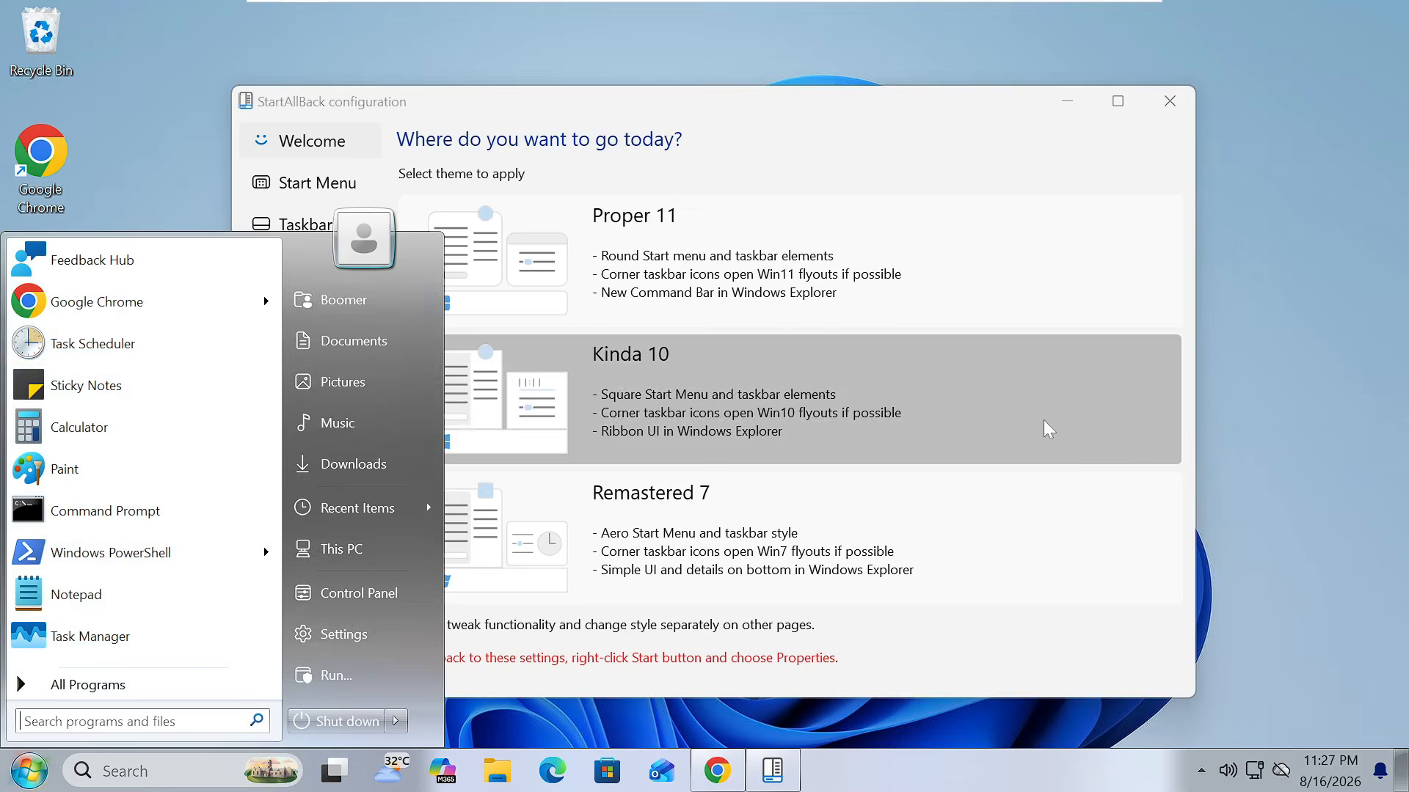
left_click(1020, 524)
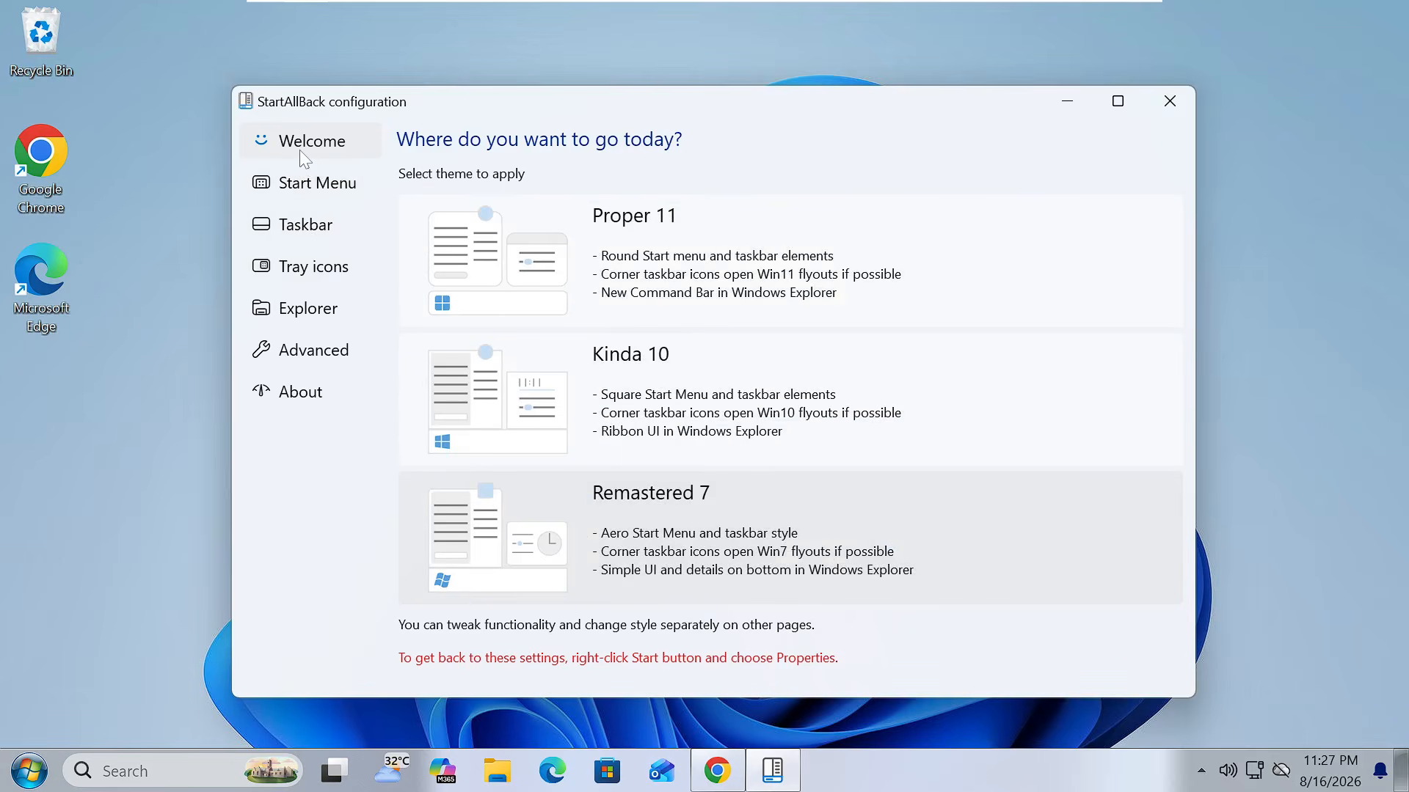
Open the taskbar settings, look through the visual styles, change the Start button icon to the green clover and check the Start menu
left_click(310, 231)
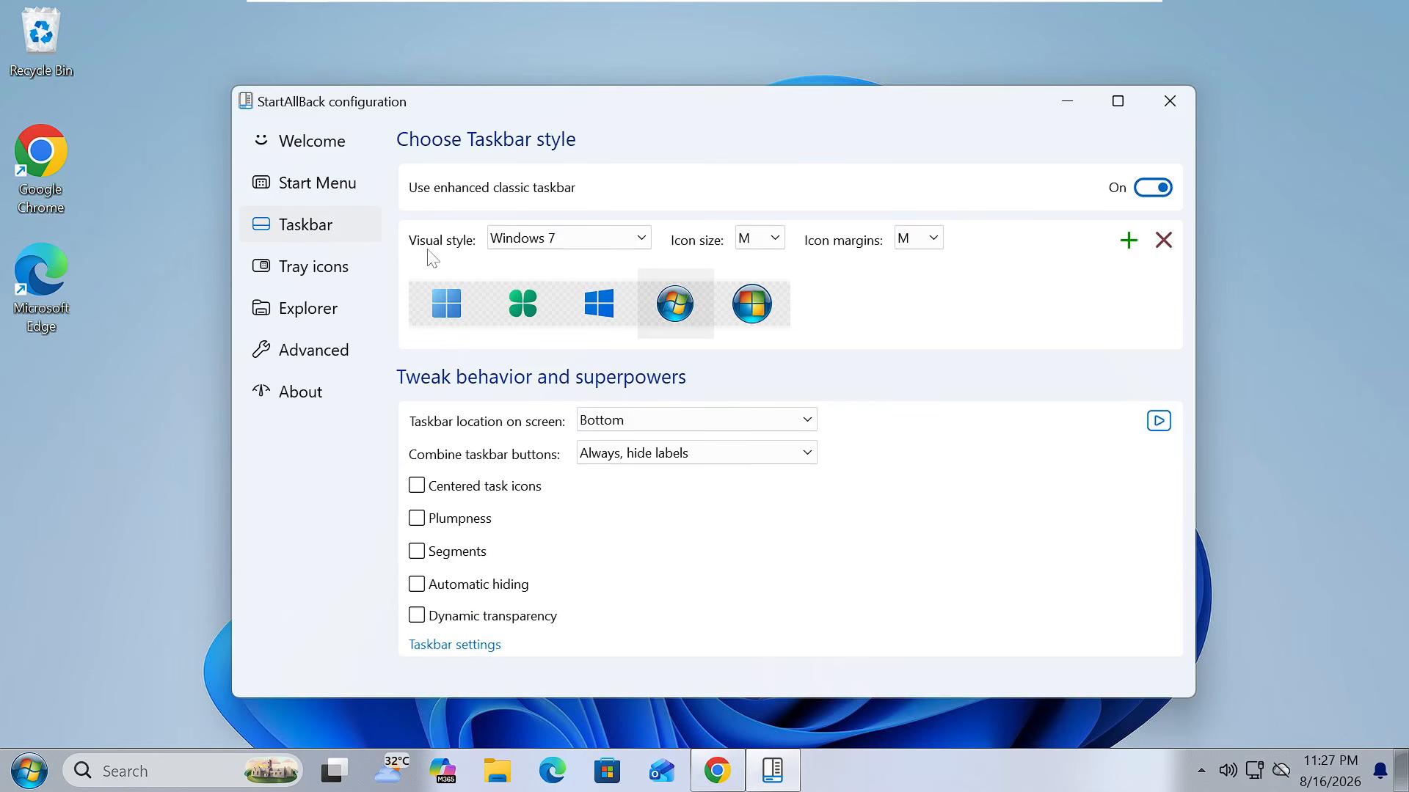
left_click(565, 246)
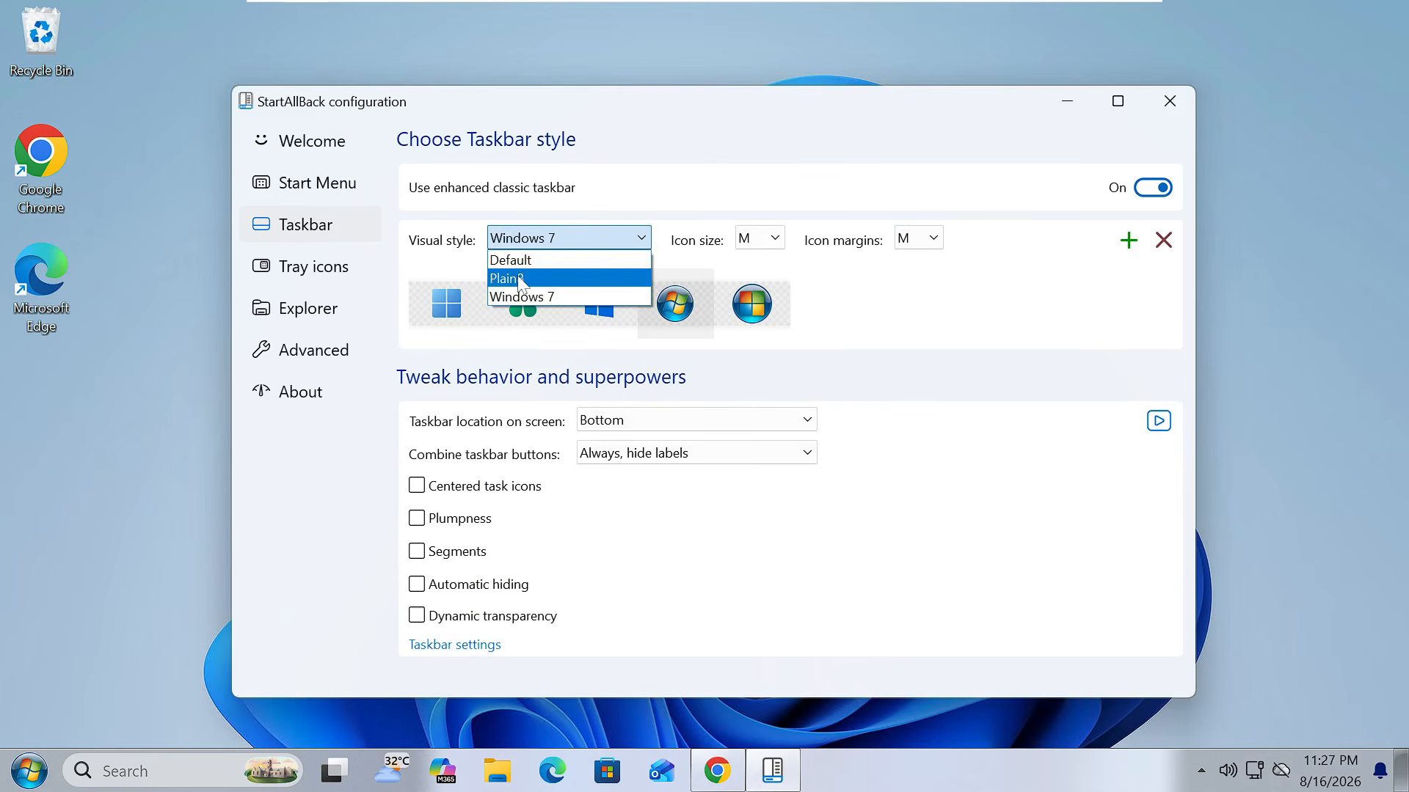
left_click(542, 263)
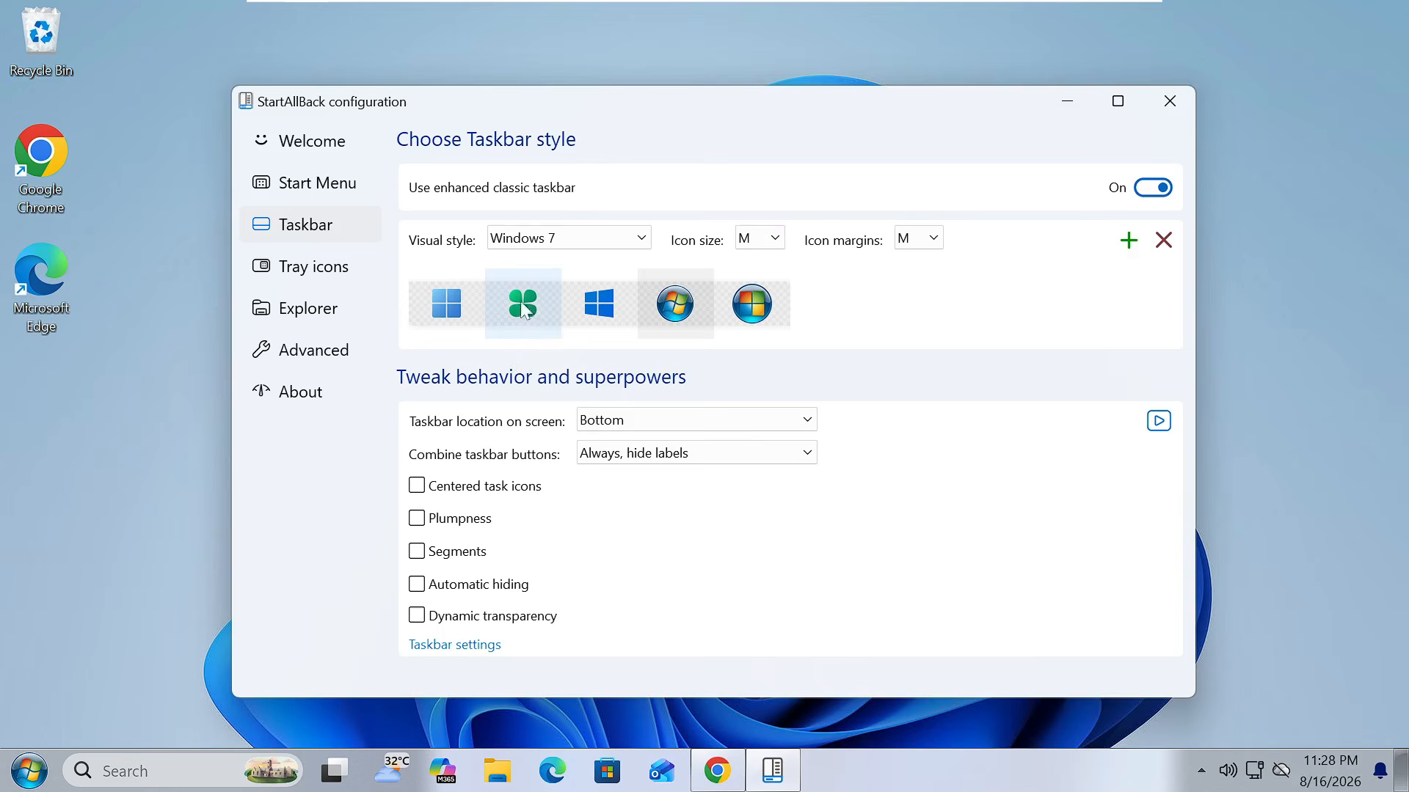
left_click(515, 311)
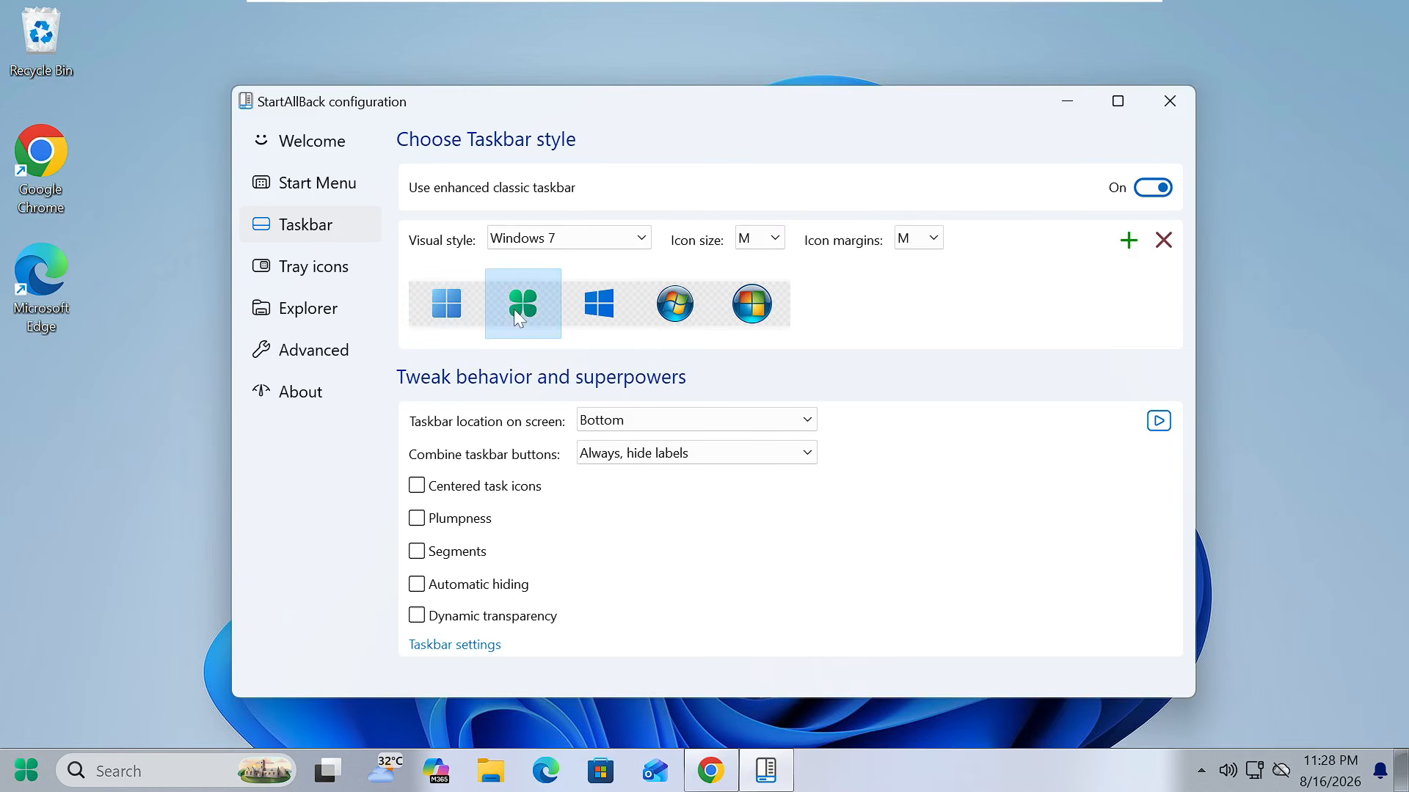
left_click(29, 774)
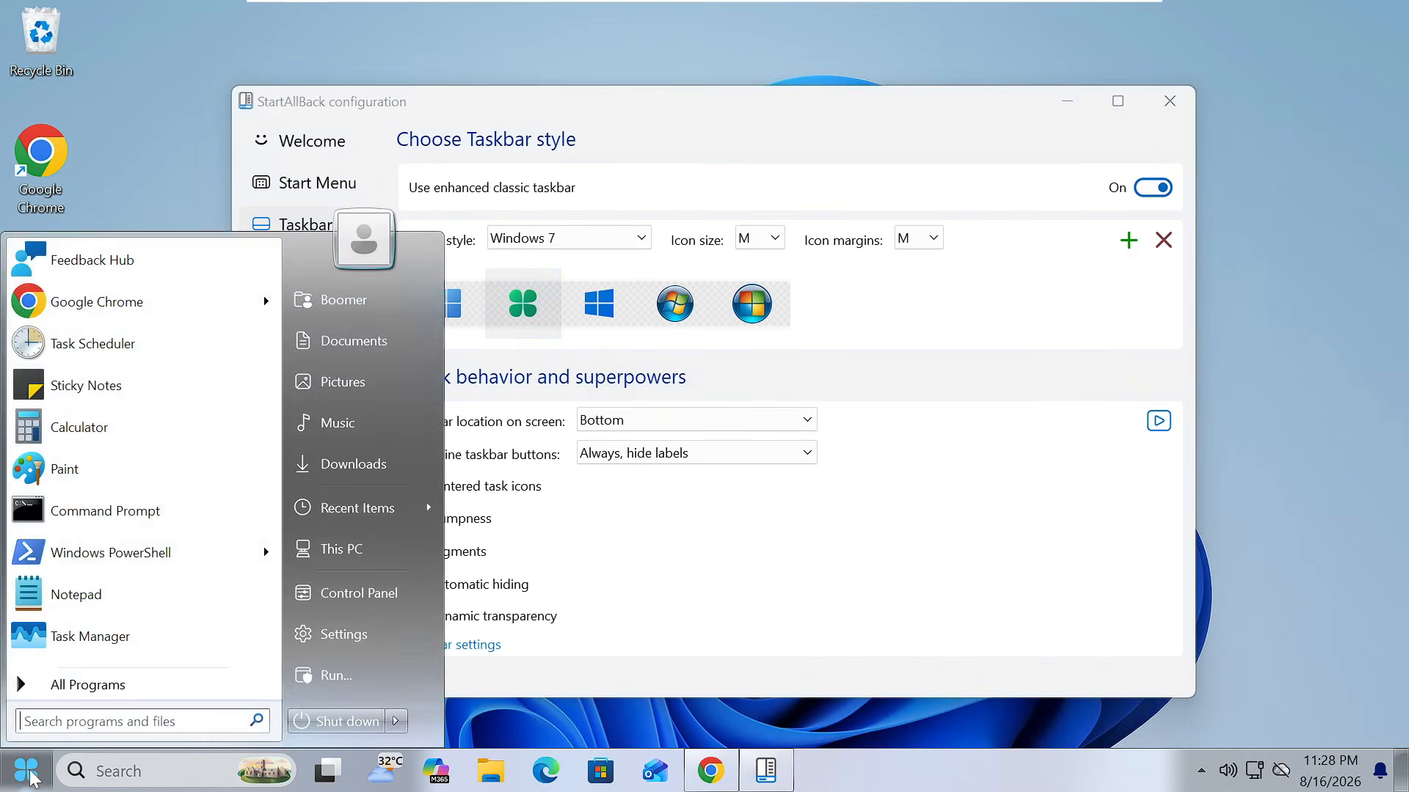
left_click(30, 774)
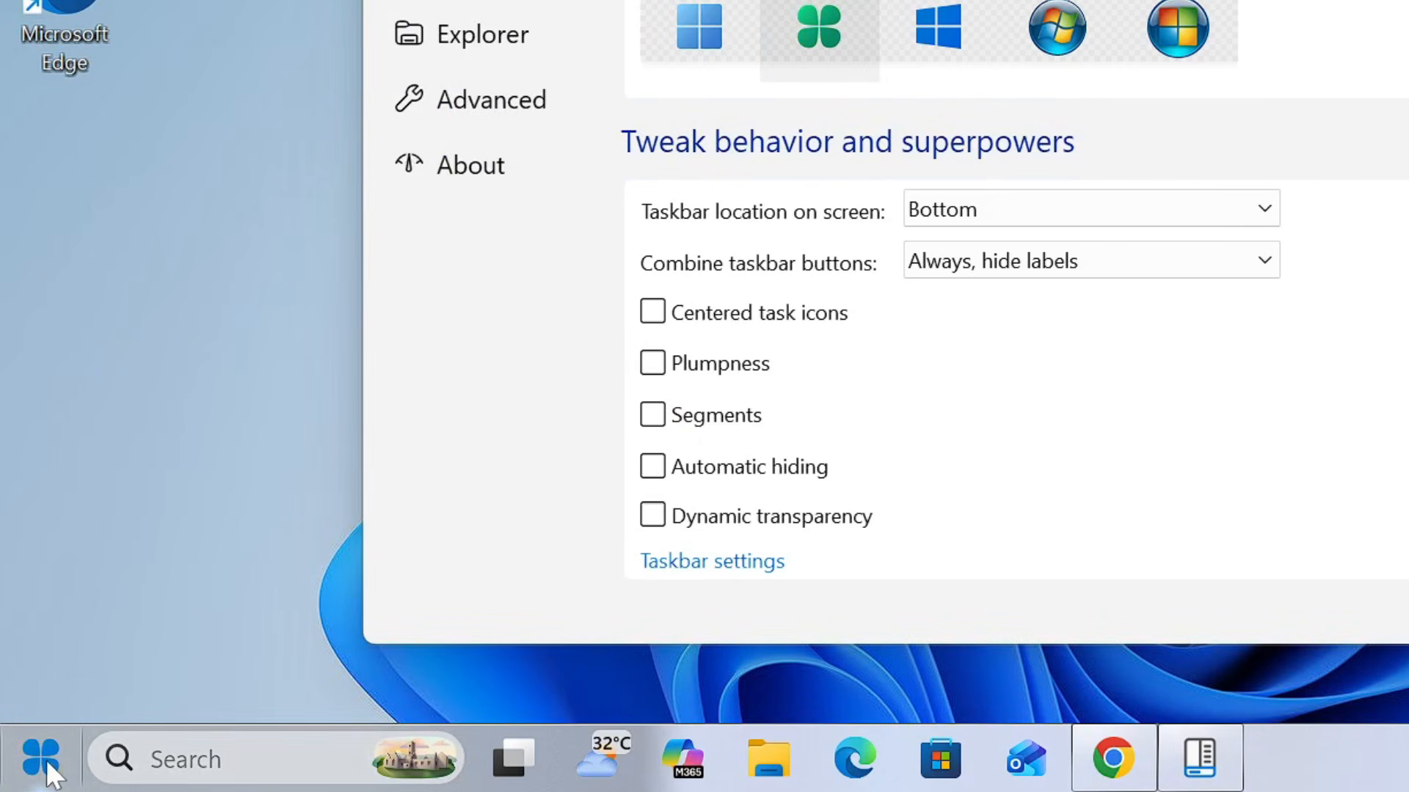
Try the Windows 10 and Windows 7 Start button icons, and settle on the Windows 11 logo
left_click(708, 23)
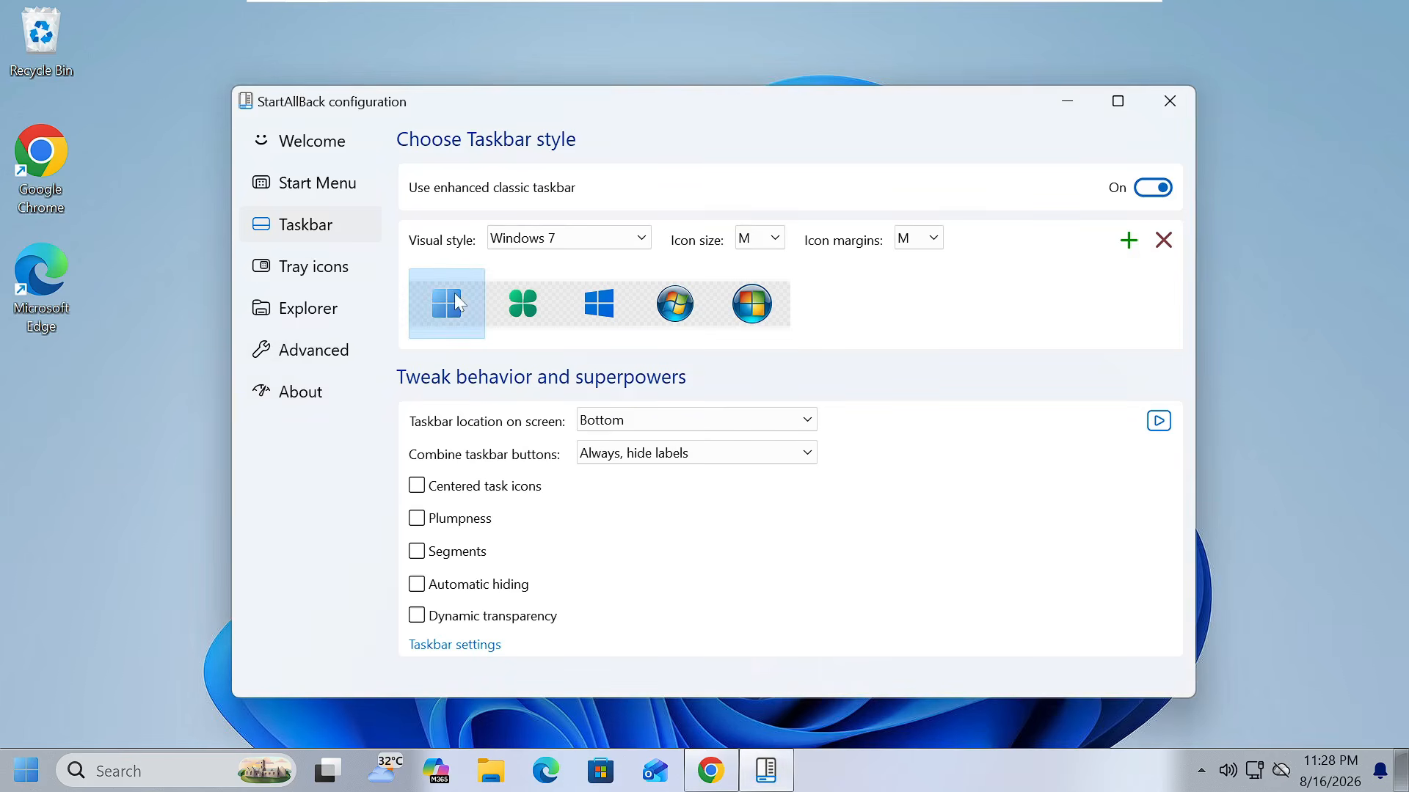
left_click(605, 313)
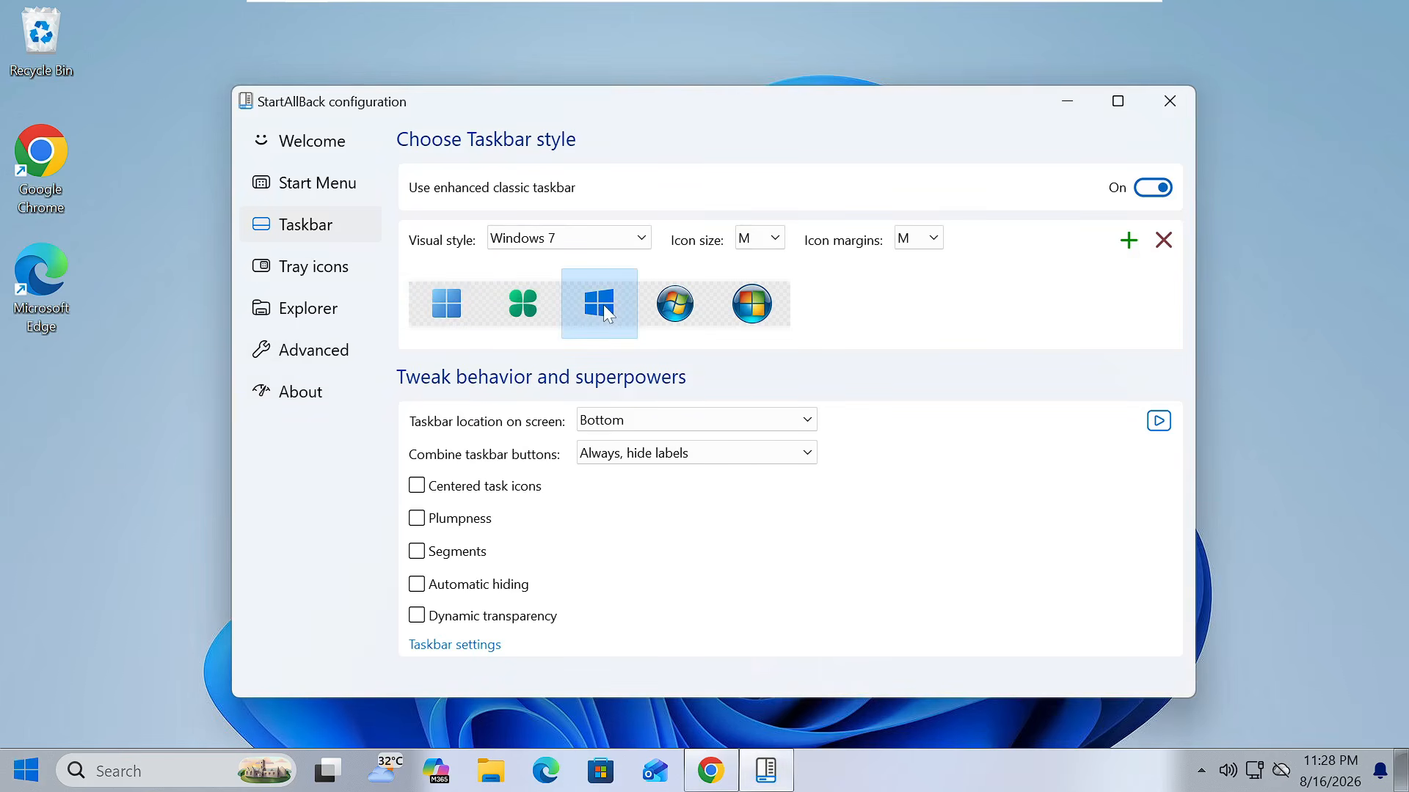
left_click(680, 310)
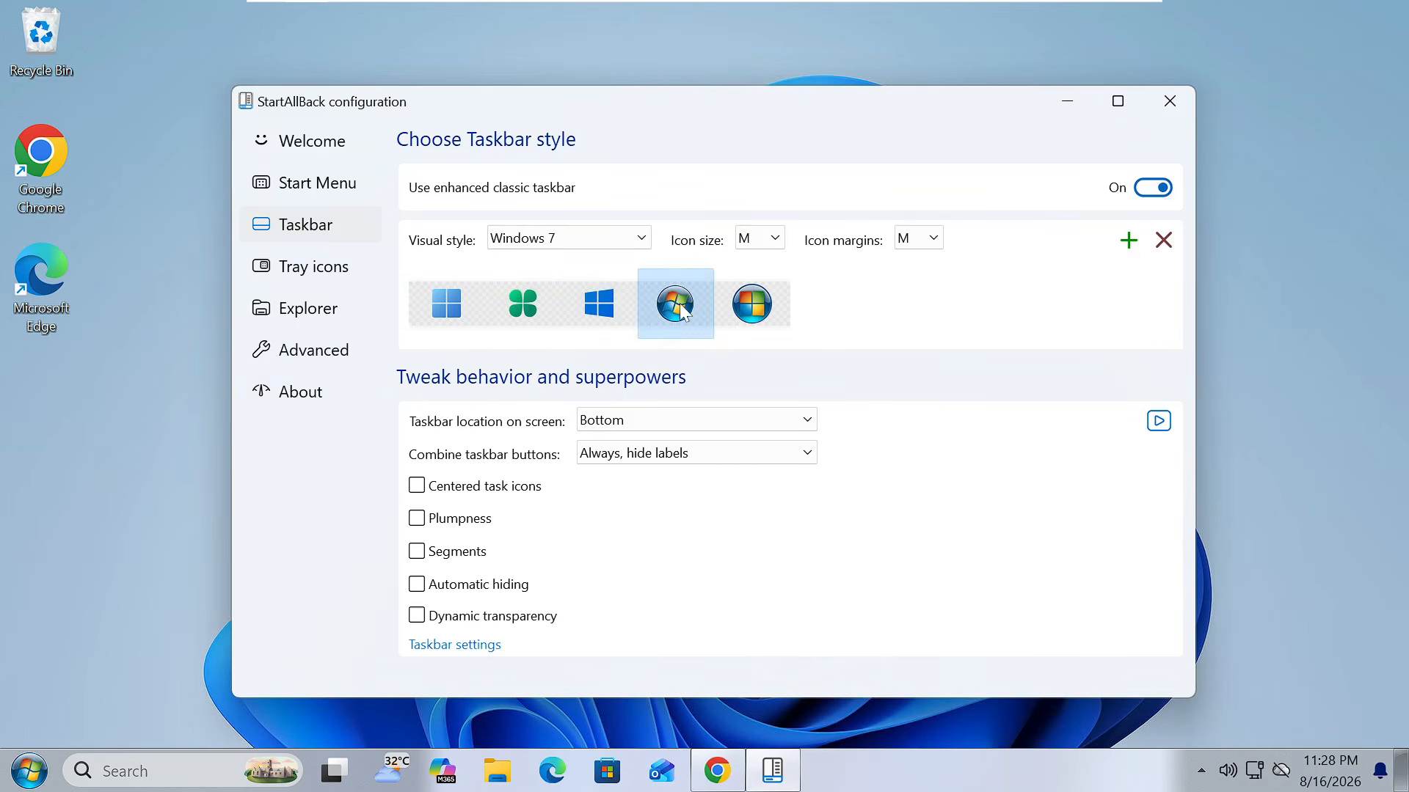
left_click(454, 311)
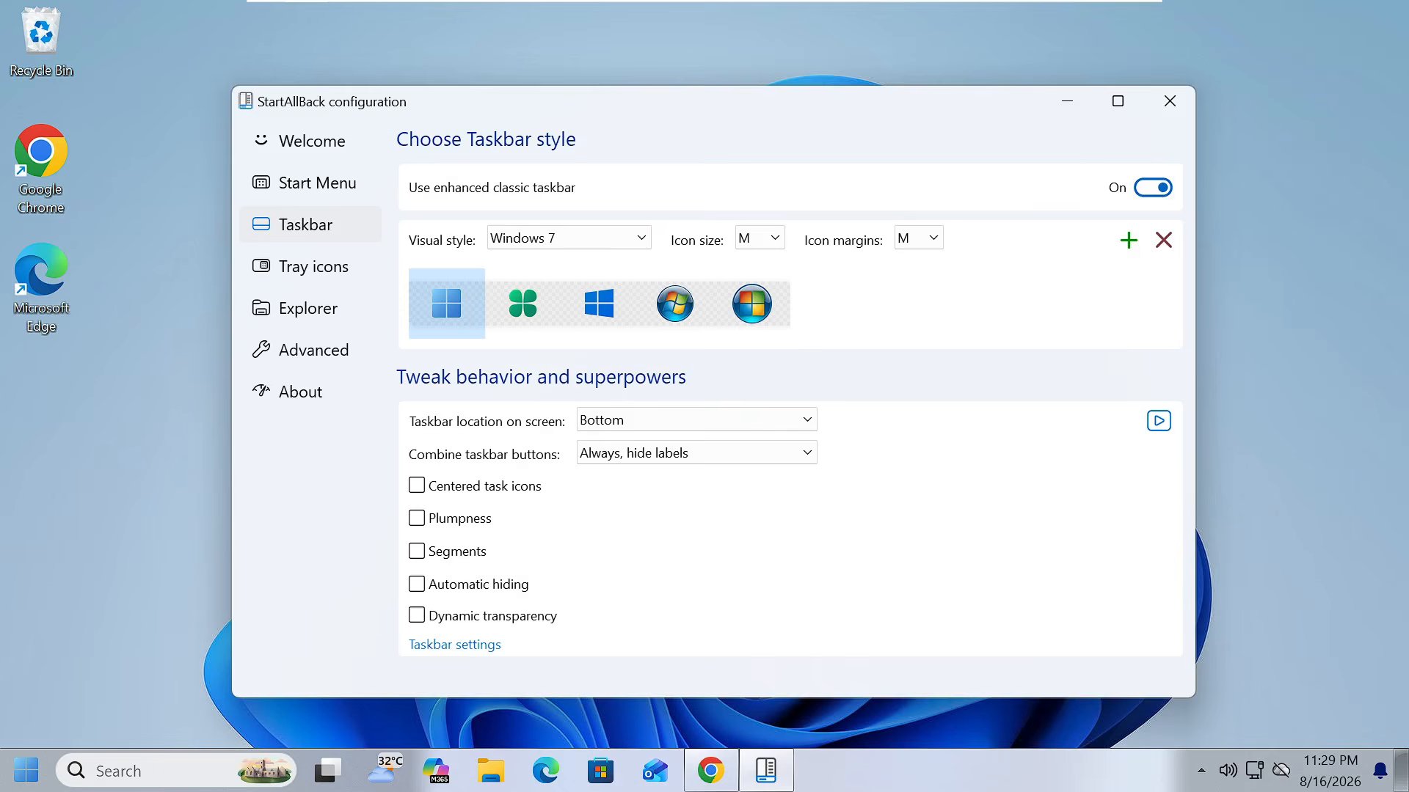
Search Windows for winver and run it to check the installed Windows version
left_click(26, 771)
type("winve")
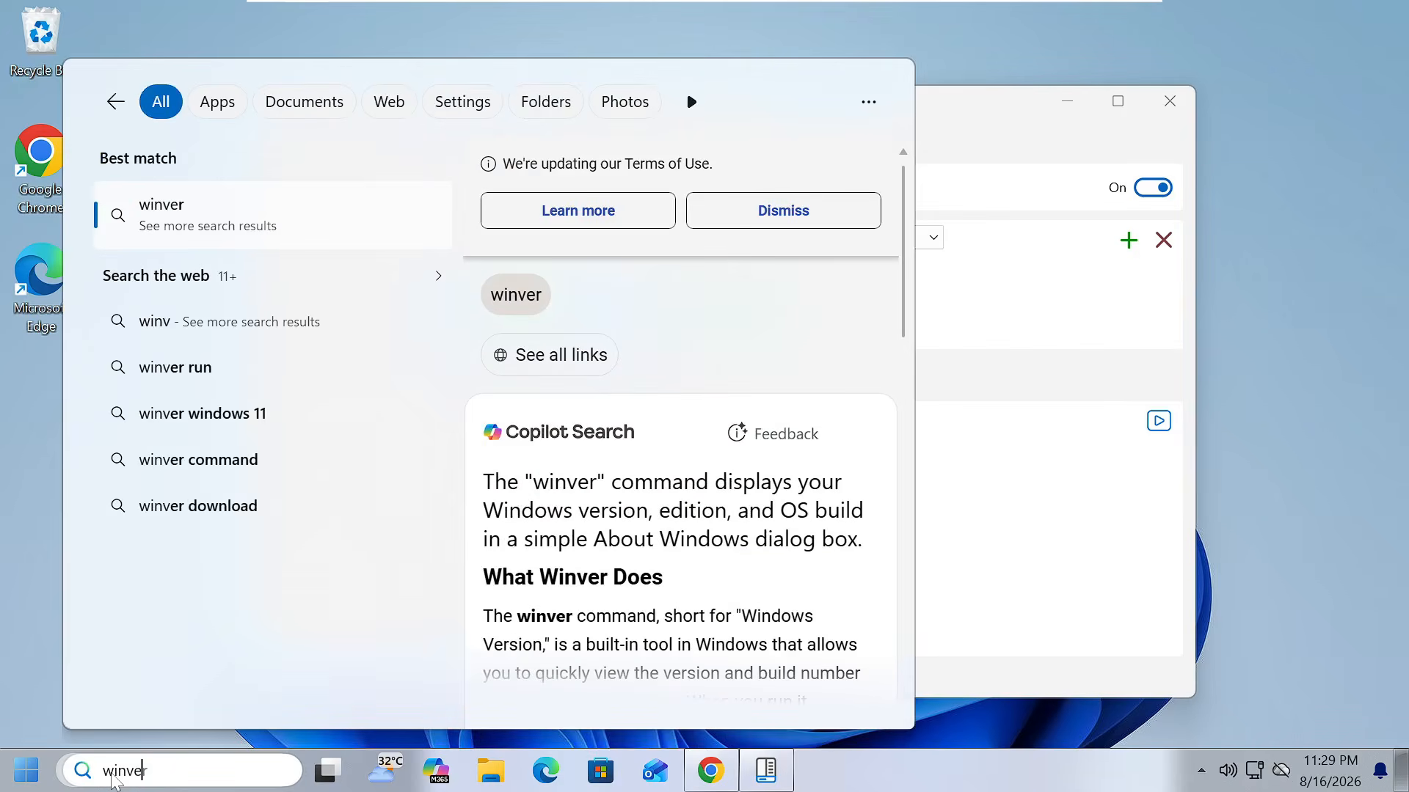
type("r")
key("Return")
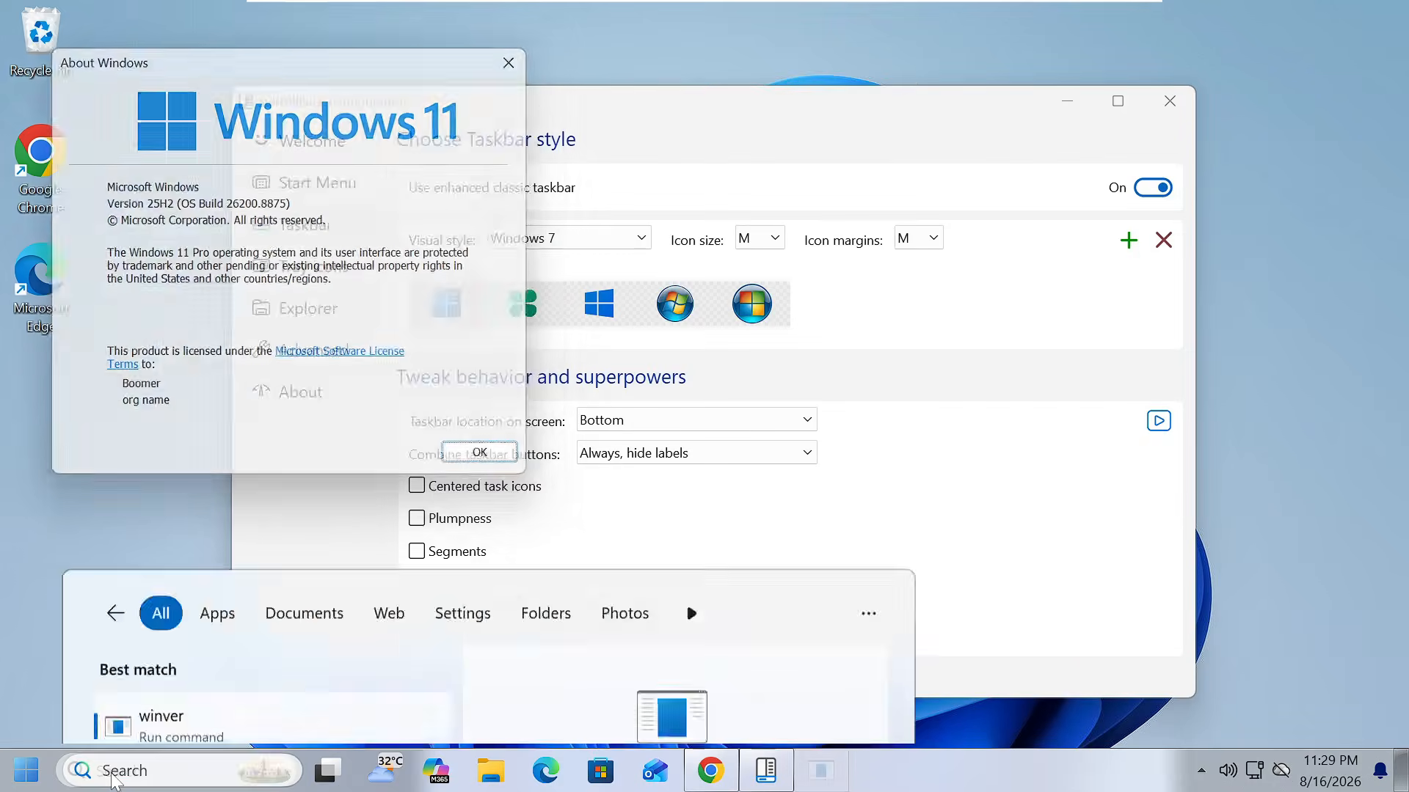
Move the About Windows dialog to the middle of the screen to read it, and close it
left_click_drag(332, 49, 832, 159)
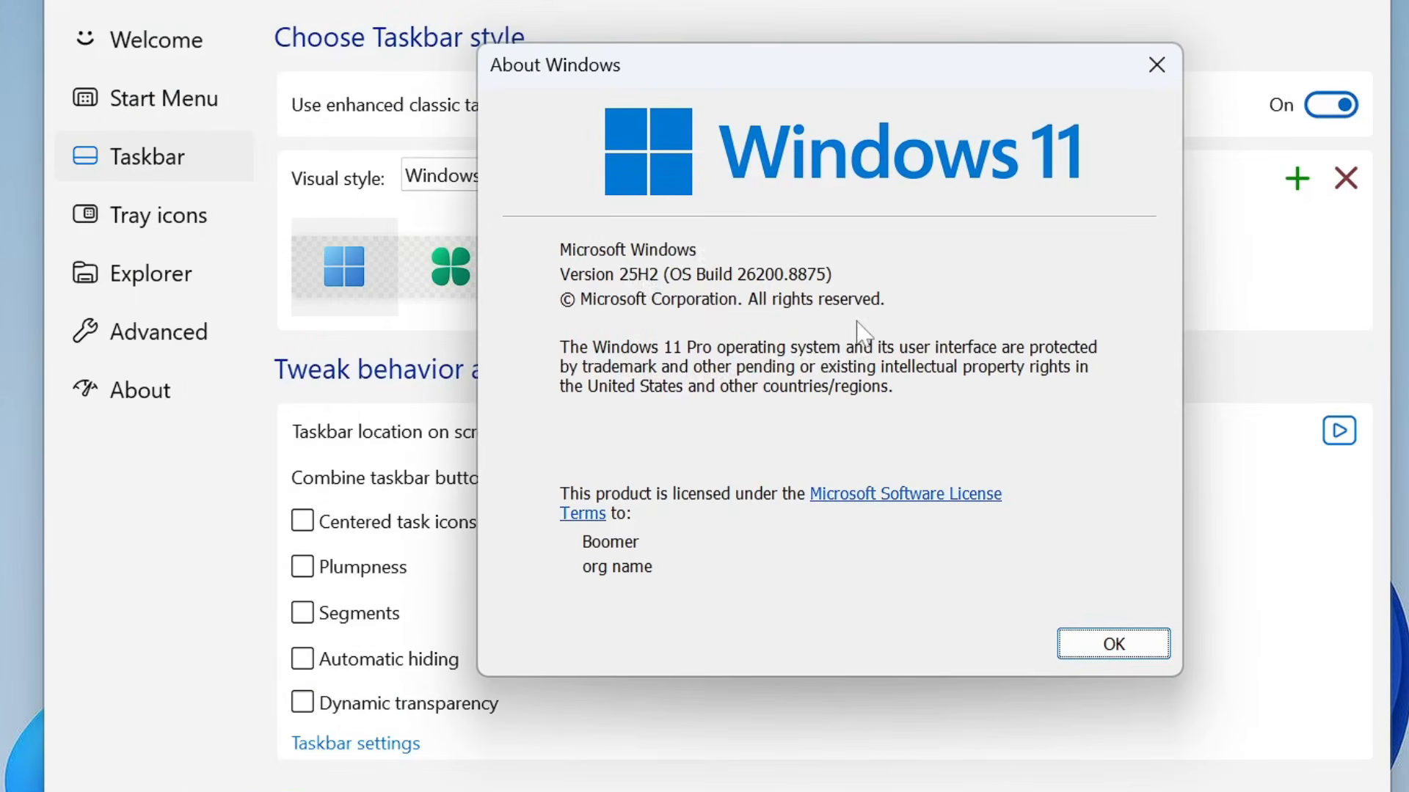
left_click(1156, 65)
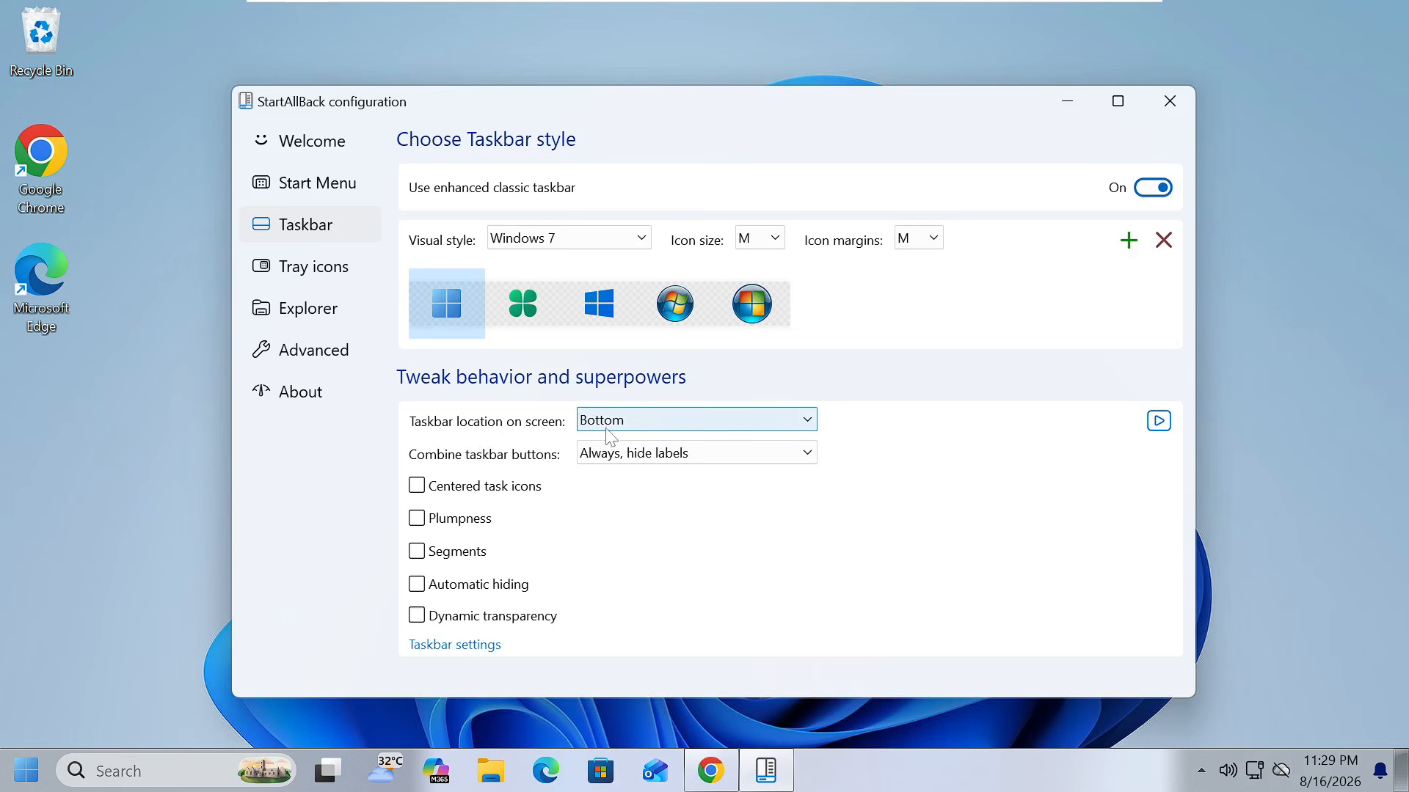
Try the taskbar locations Left, Top and Right, return it to Bottom, and turn centered task icons on and off again
left_click(681, 424)
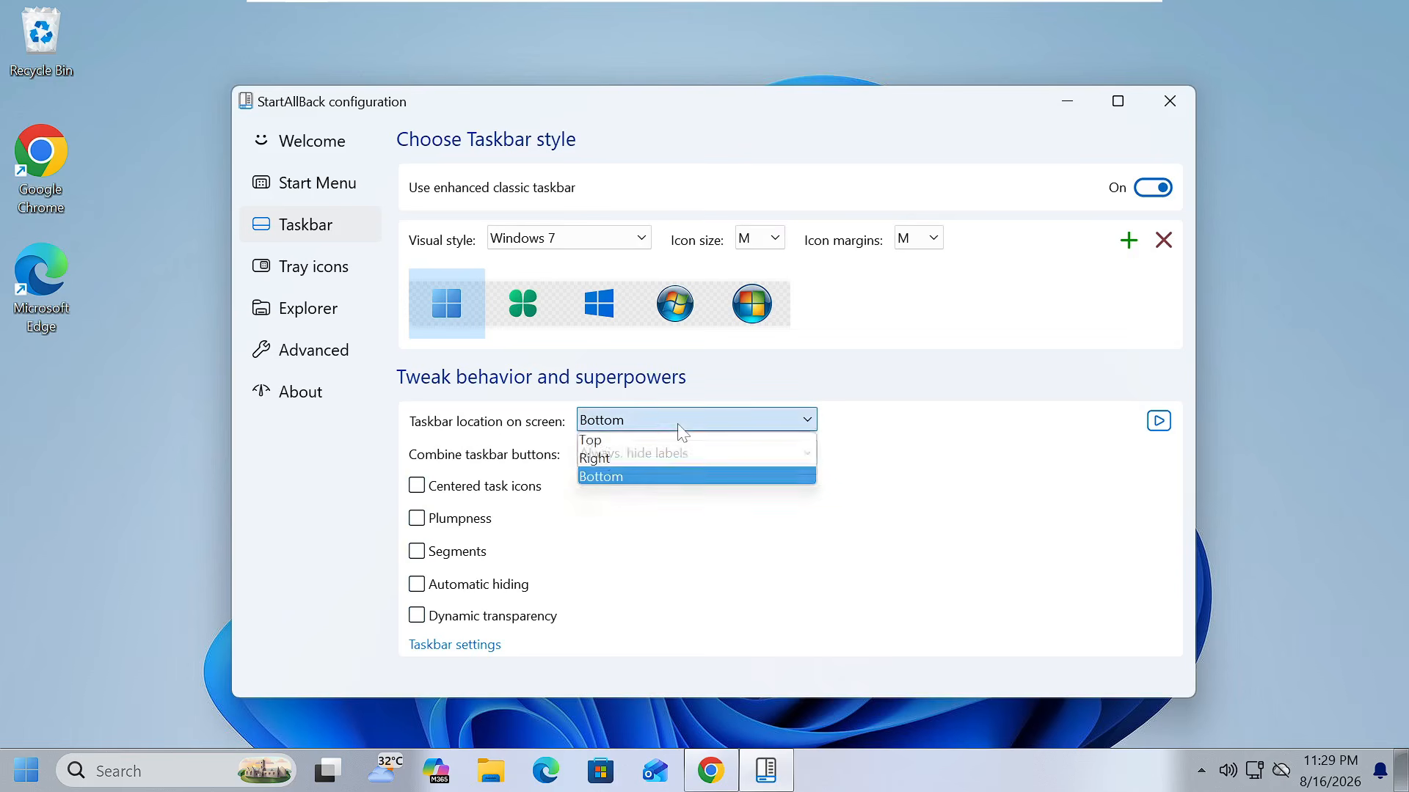
left_click(631, 443)
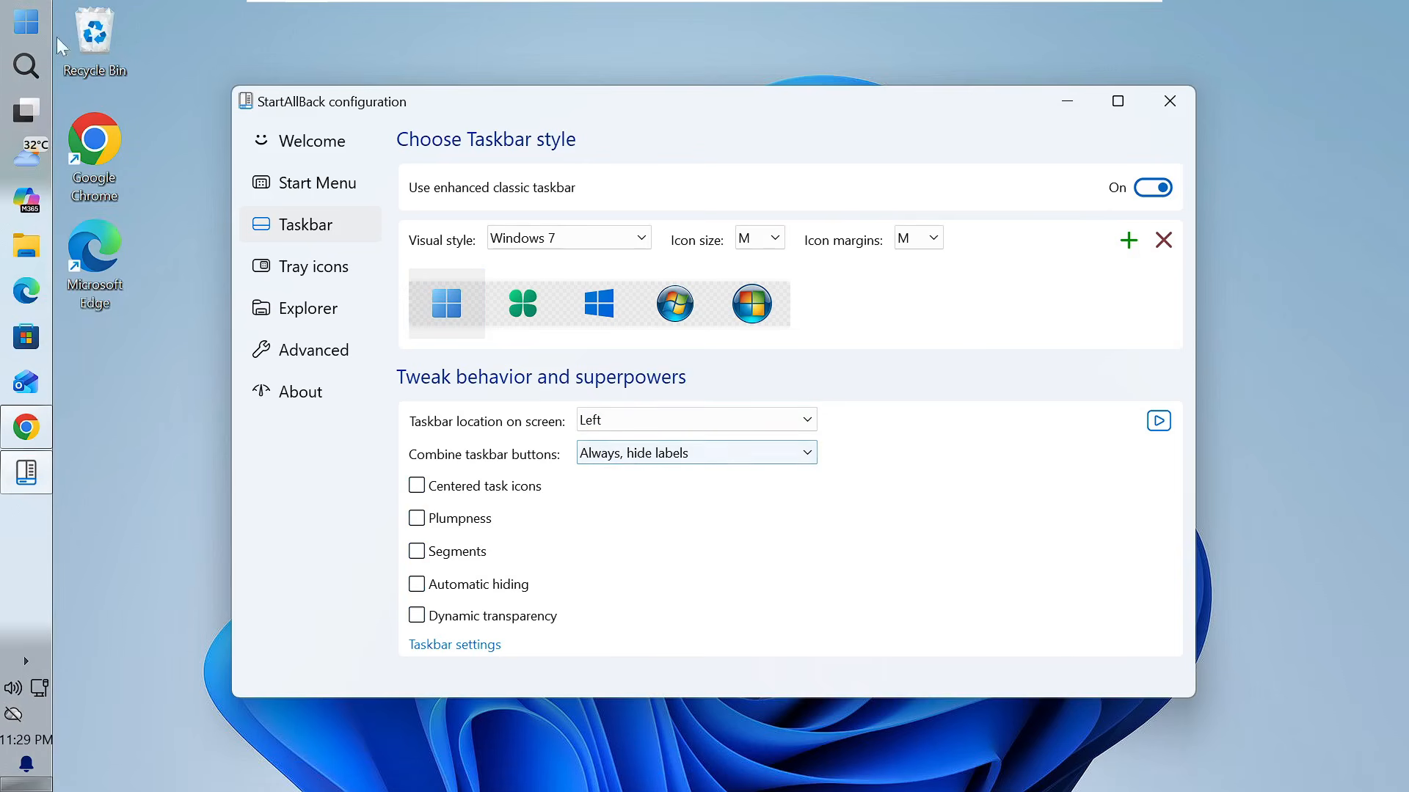
left_click(631, 422)
left_click(620, 463)
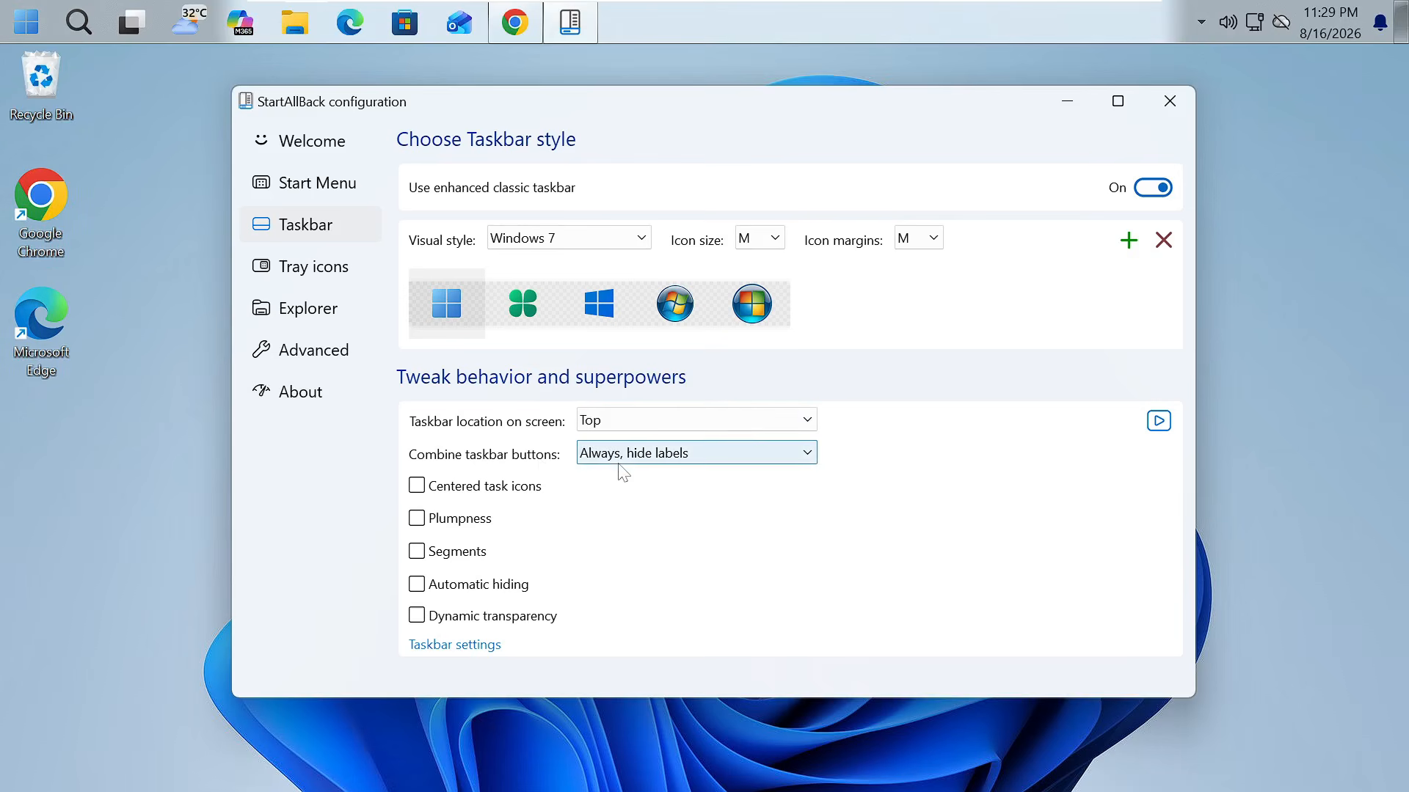
left_click(633, 419)
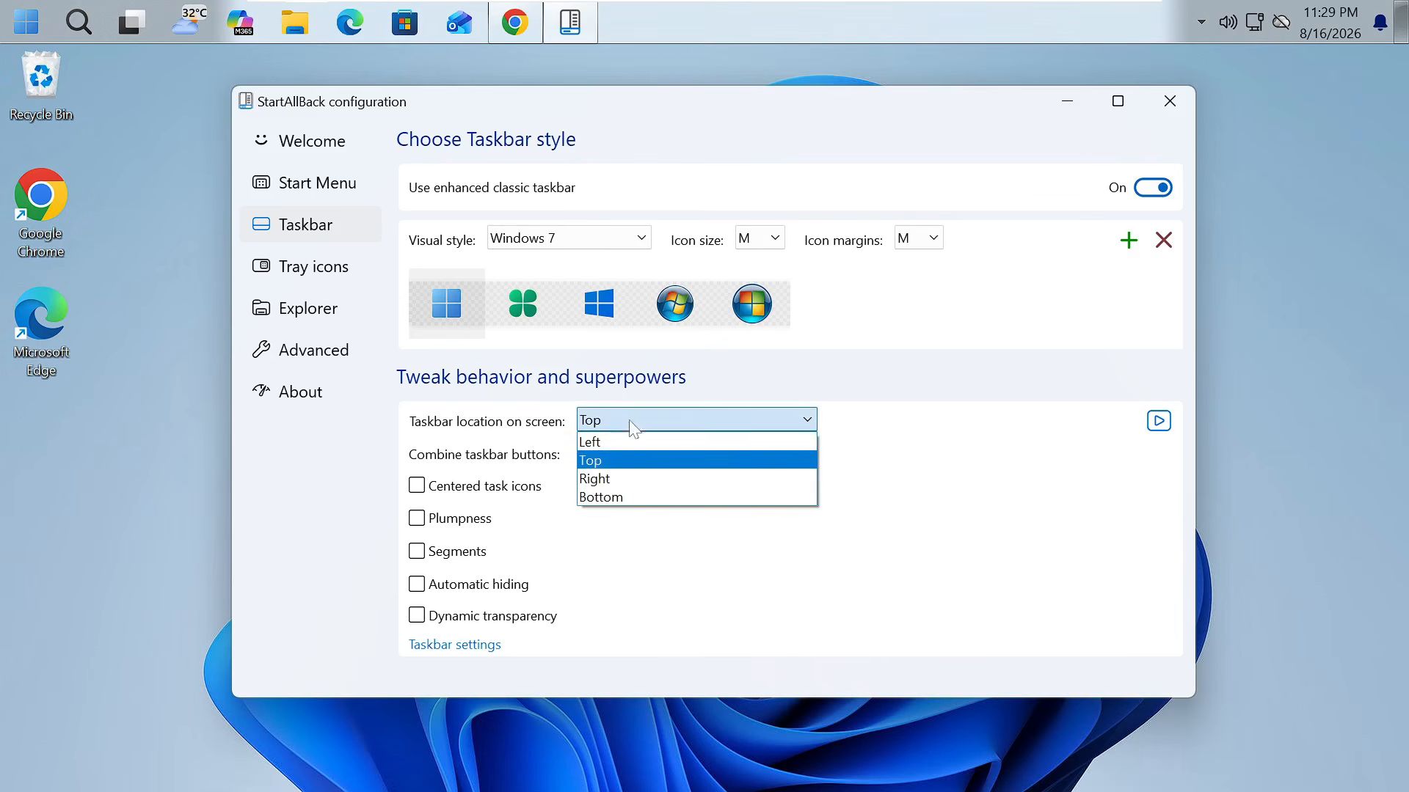
left_click(628, 479)
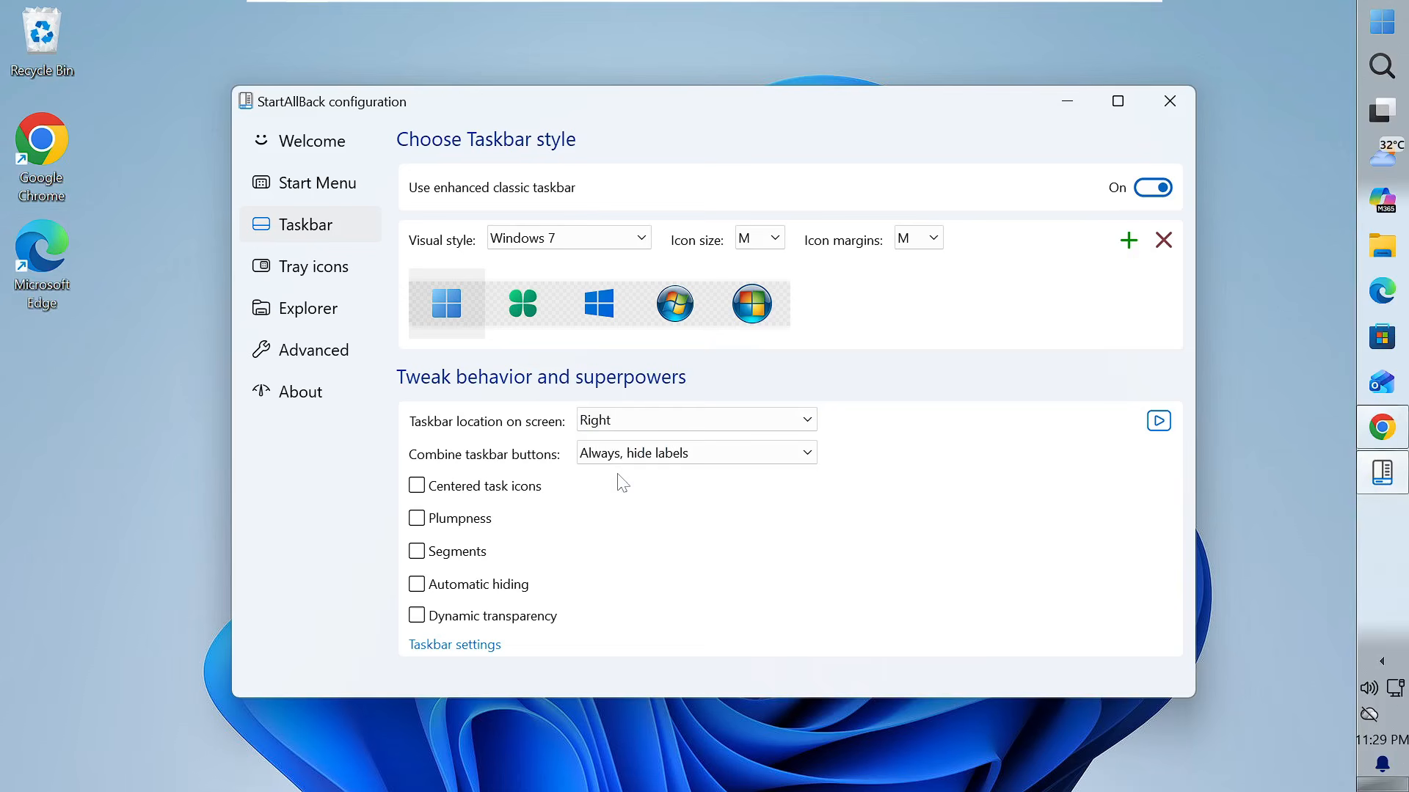
left_click(643, 425)
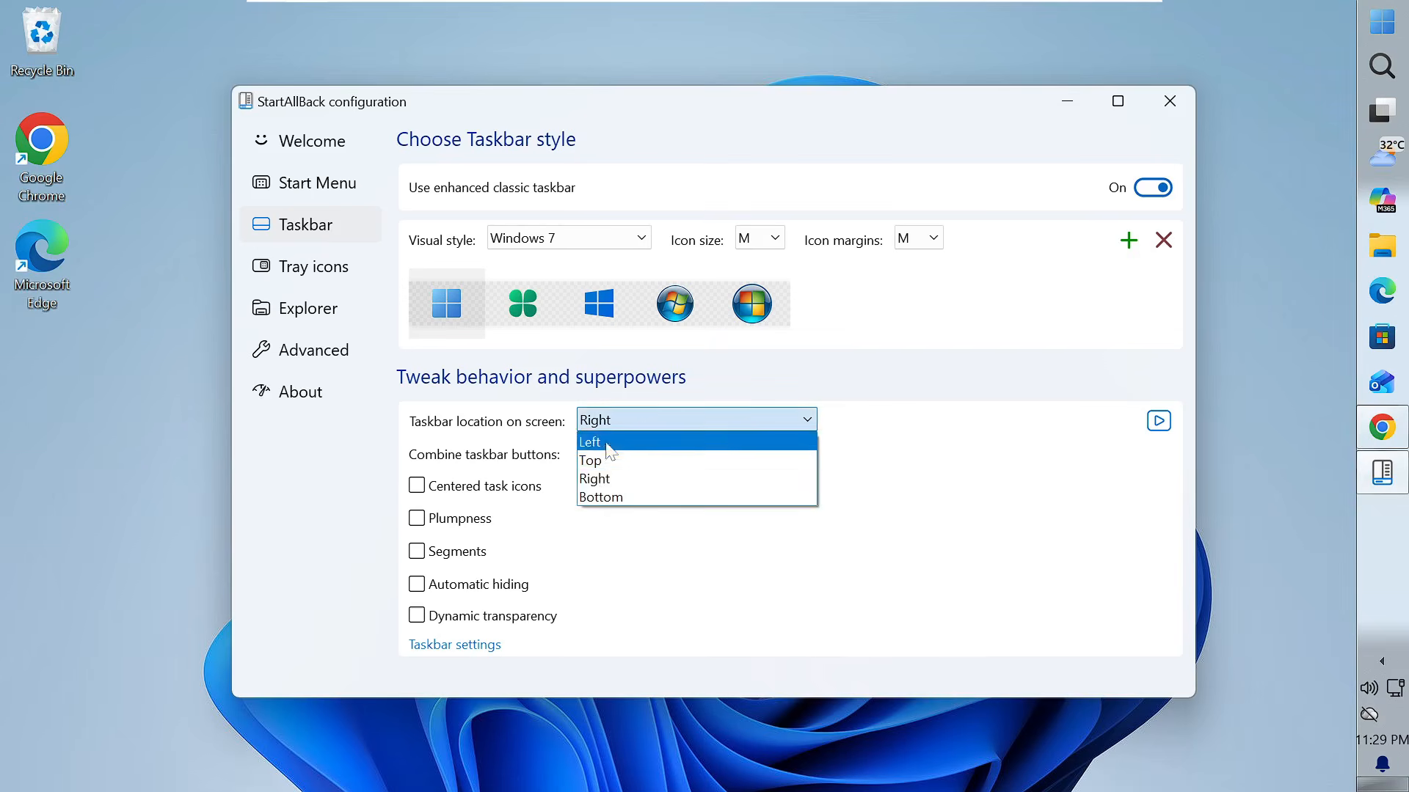
left_click(602, 494)
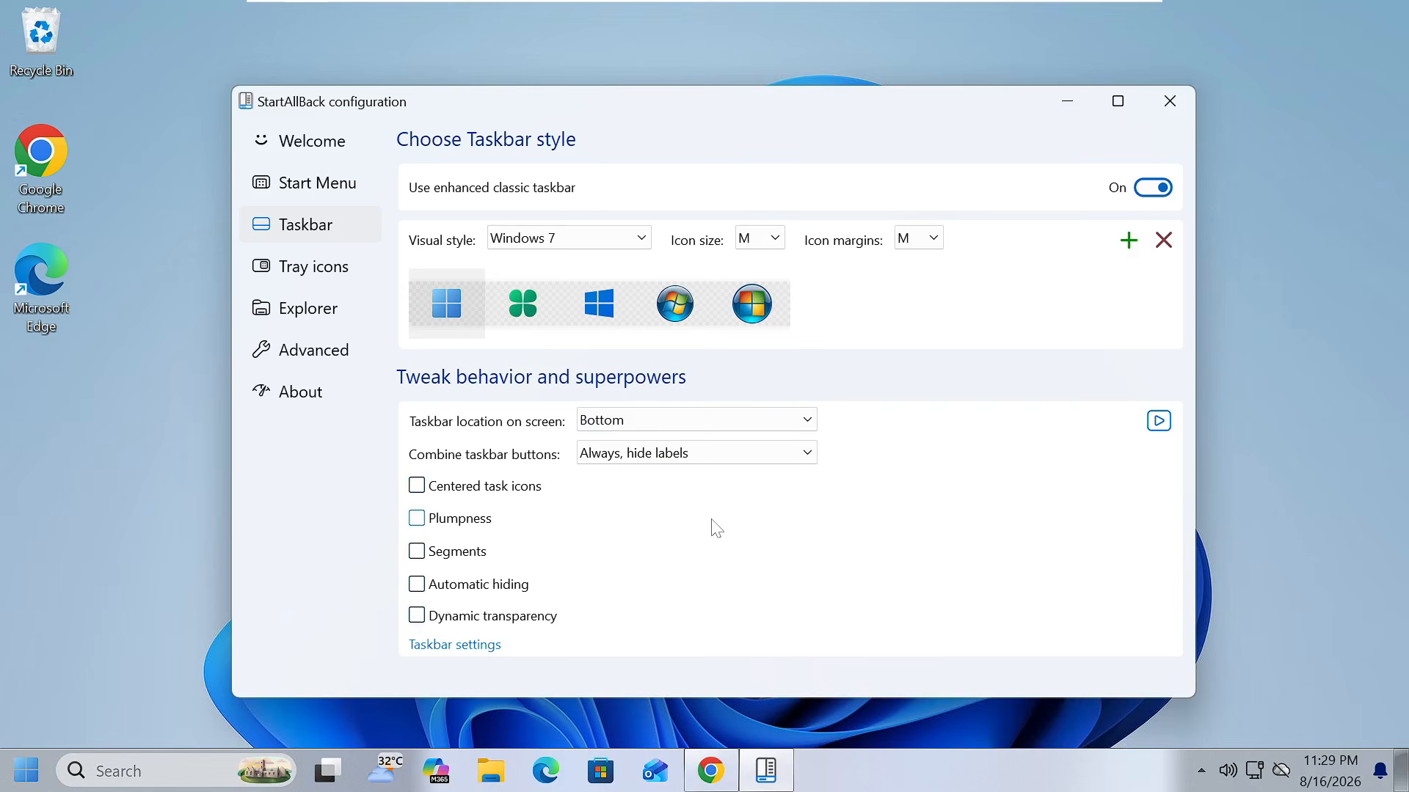
left_click(417, 486)
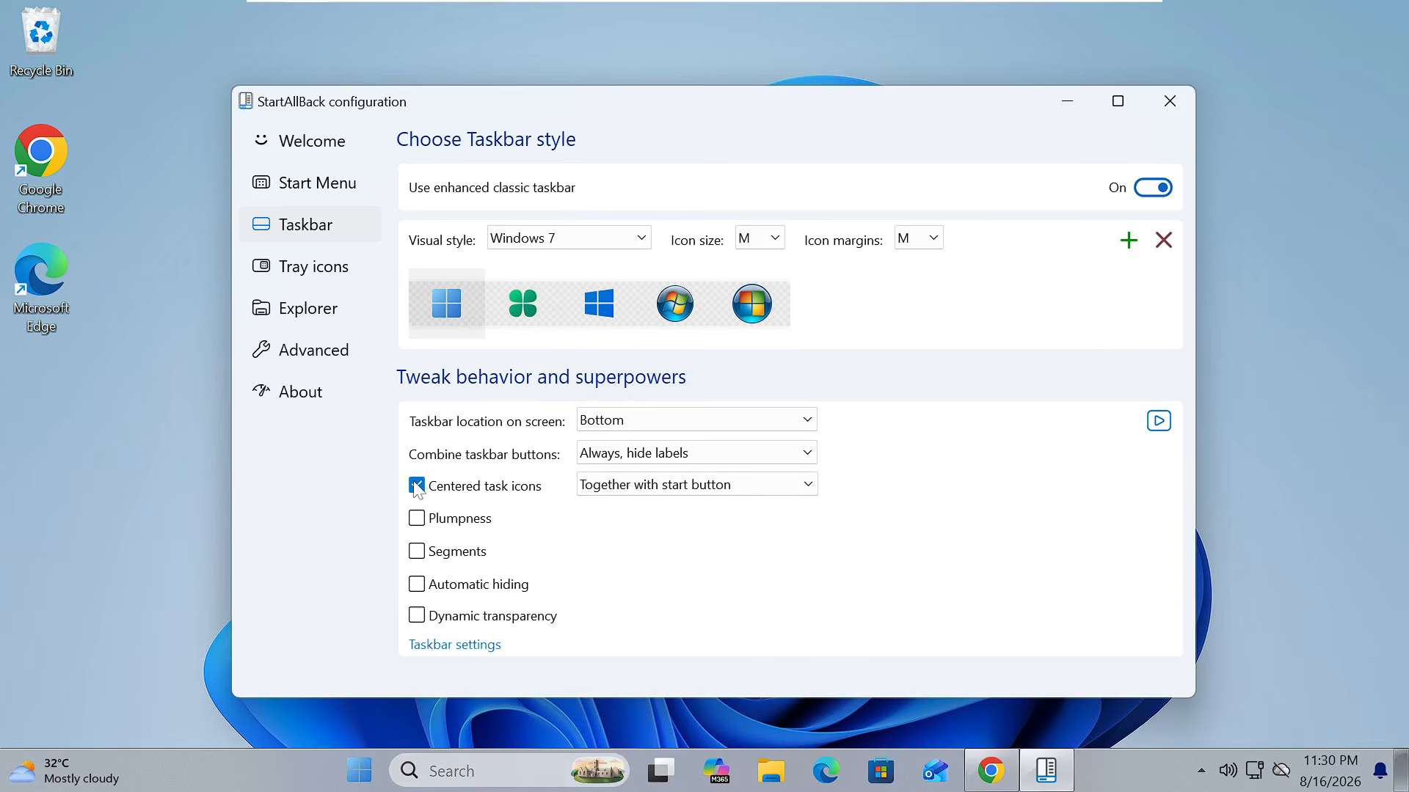
left_click(418, 486)
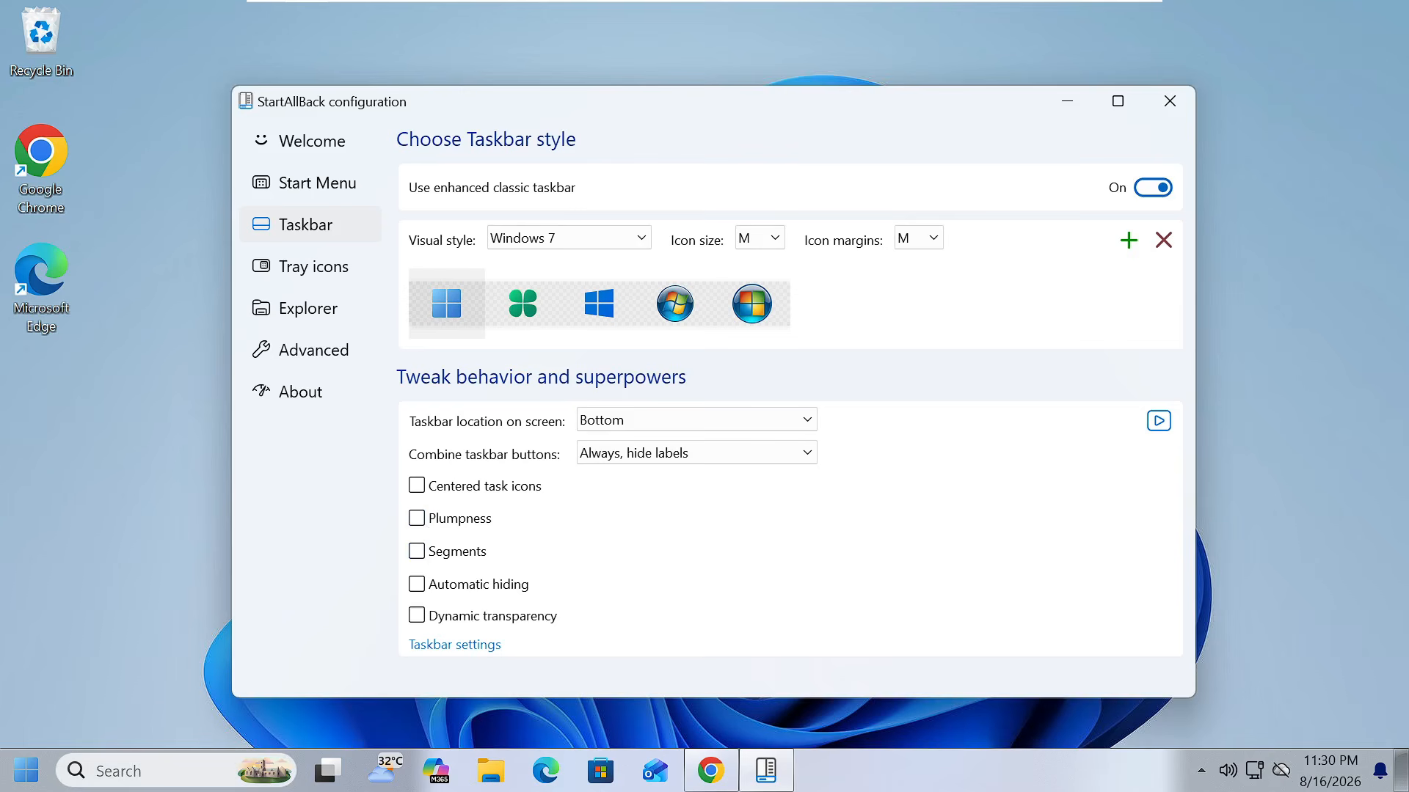
Enable Plumpness for the taskbar, try the Aura option, and set it to Buffer
left_click(422, 523)
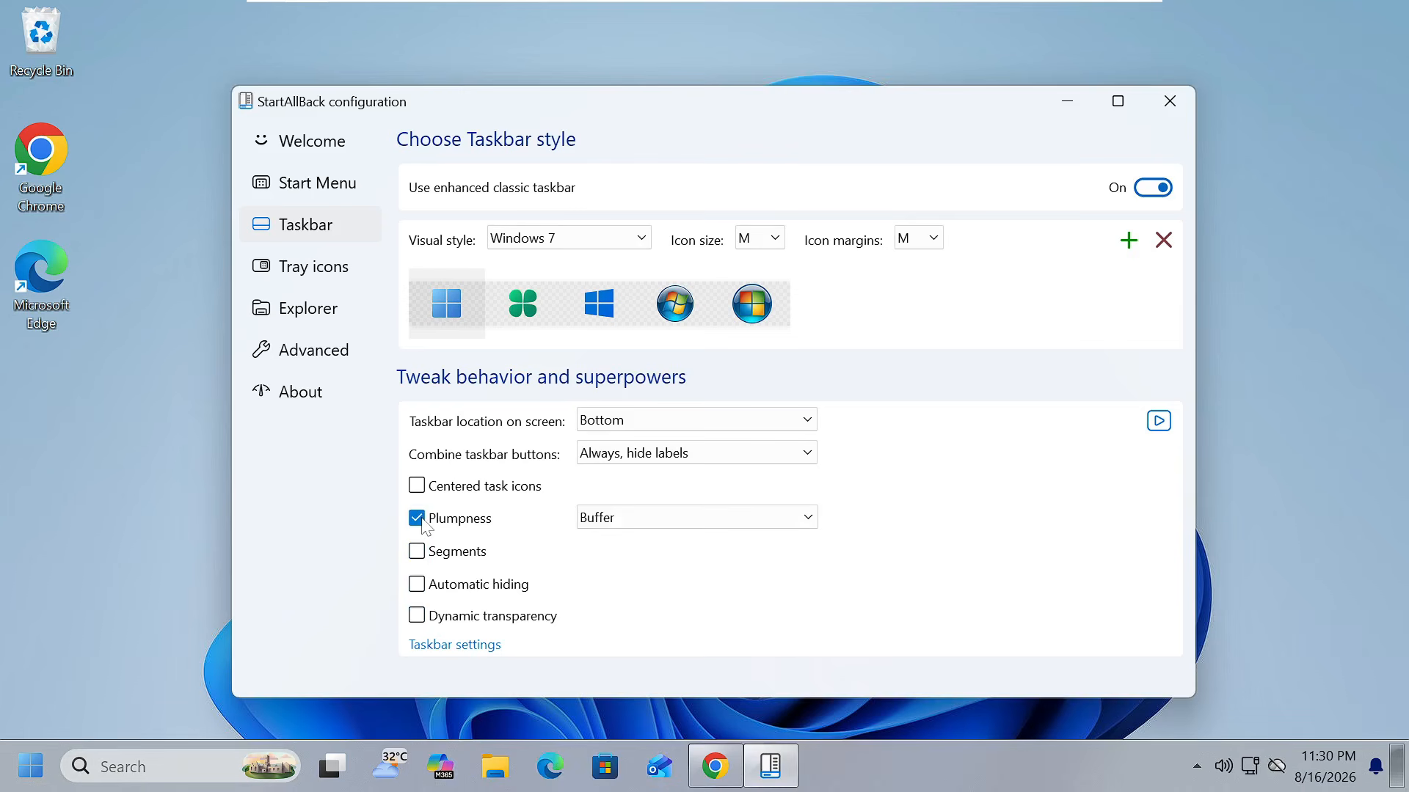
left_click(417, 518)
left_click(416, 518)
left_click(619, 518)
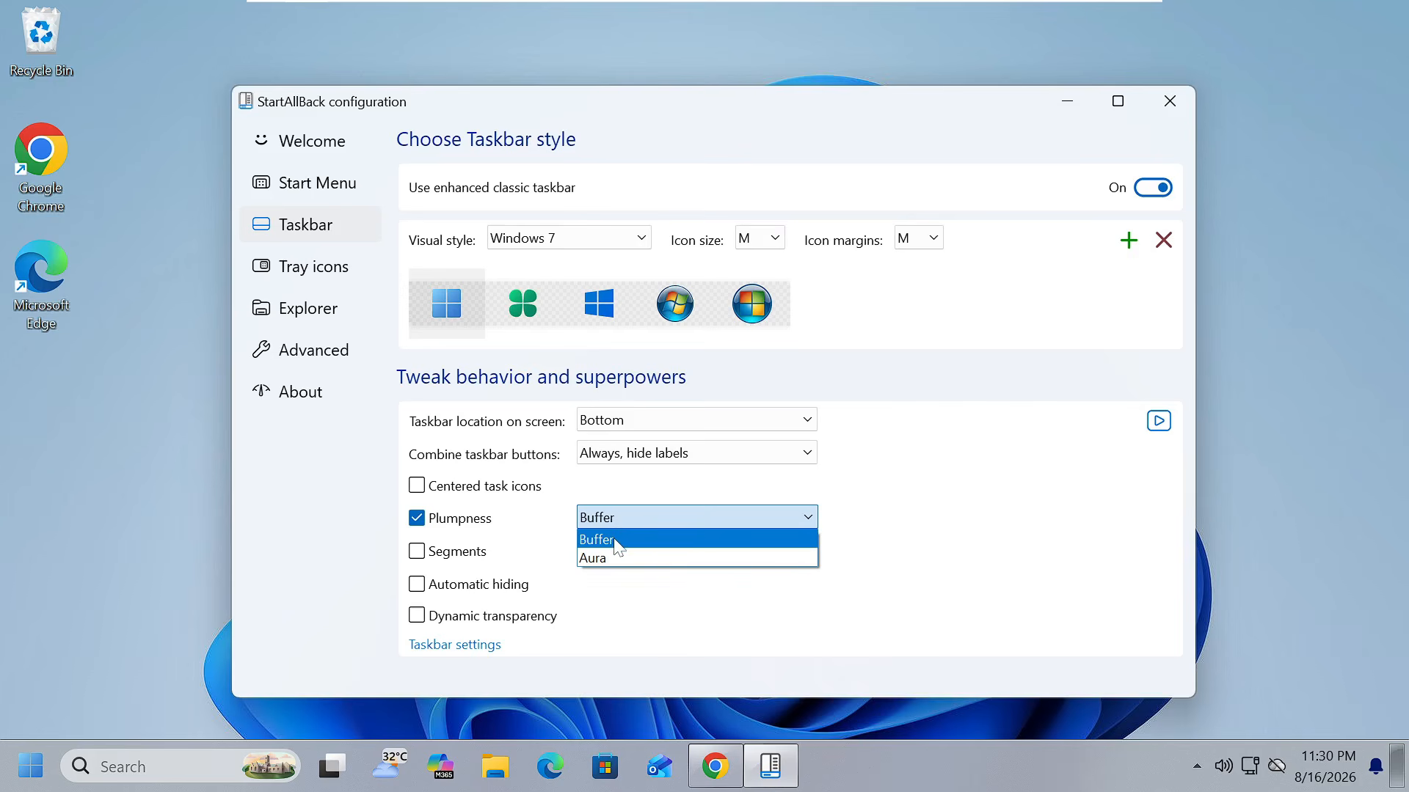
left_click(613, 558)
left_click(624, 517)
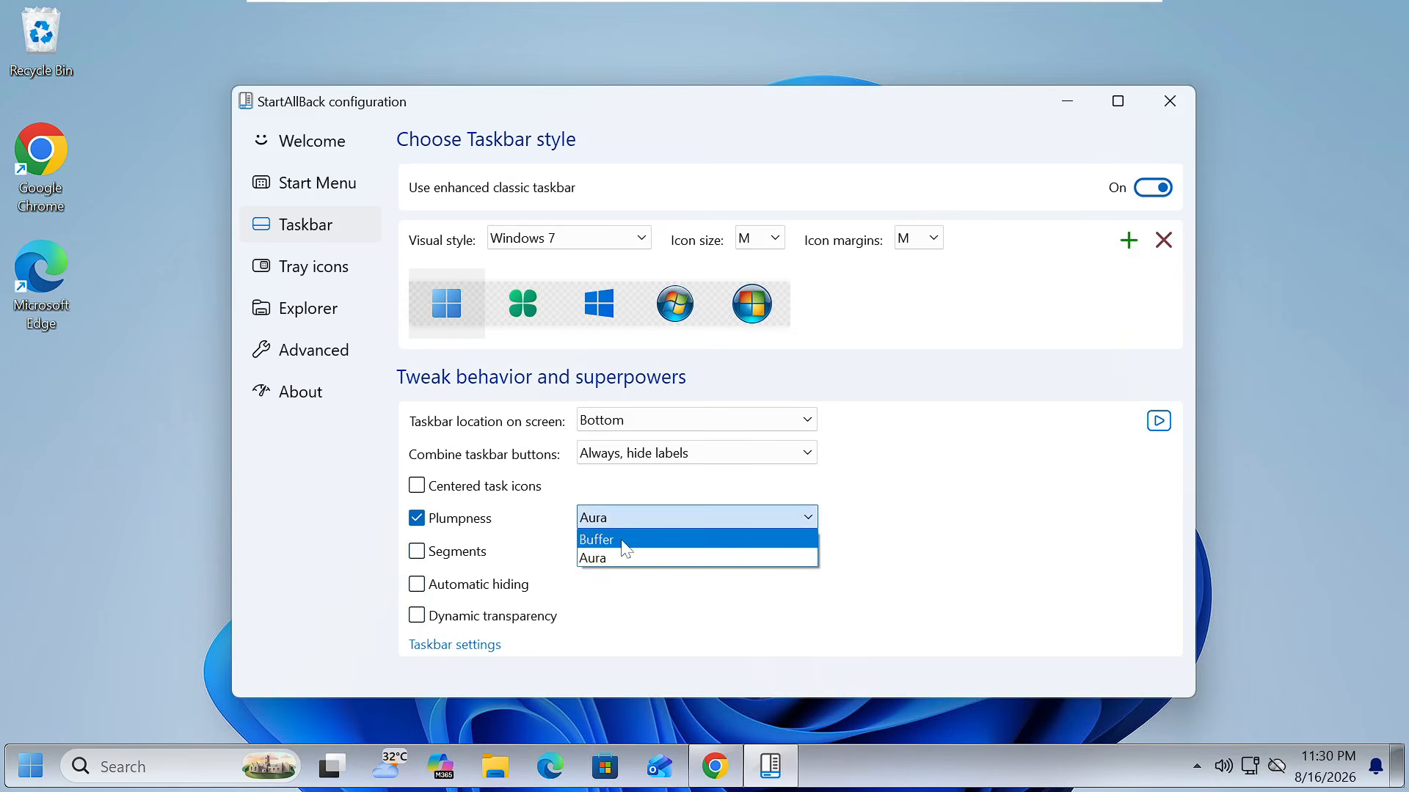
left_click(622, 542)
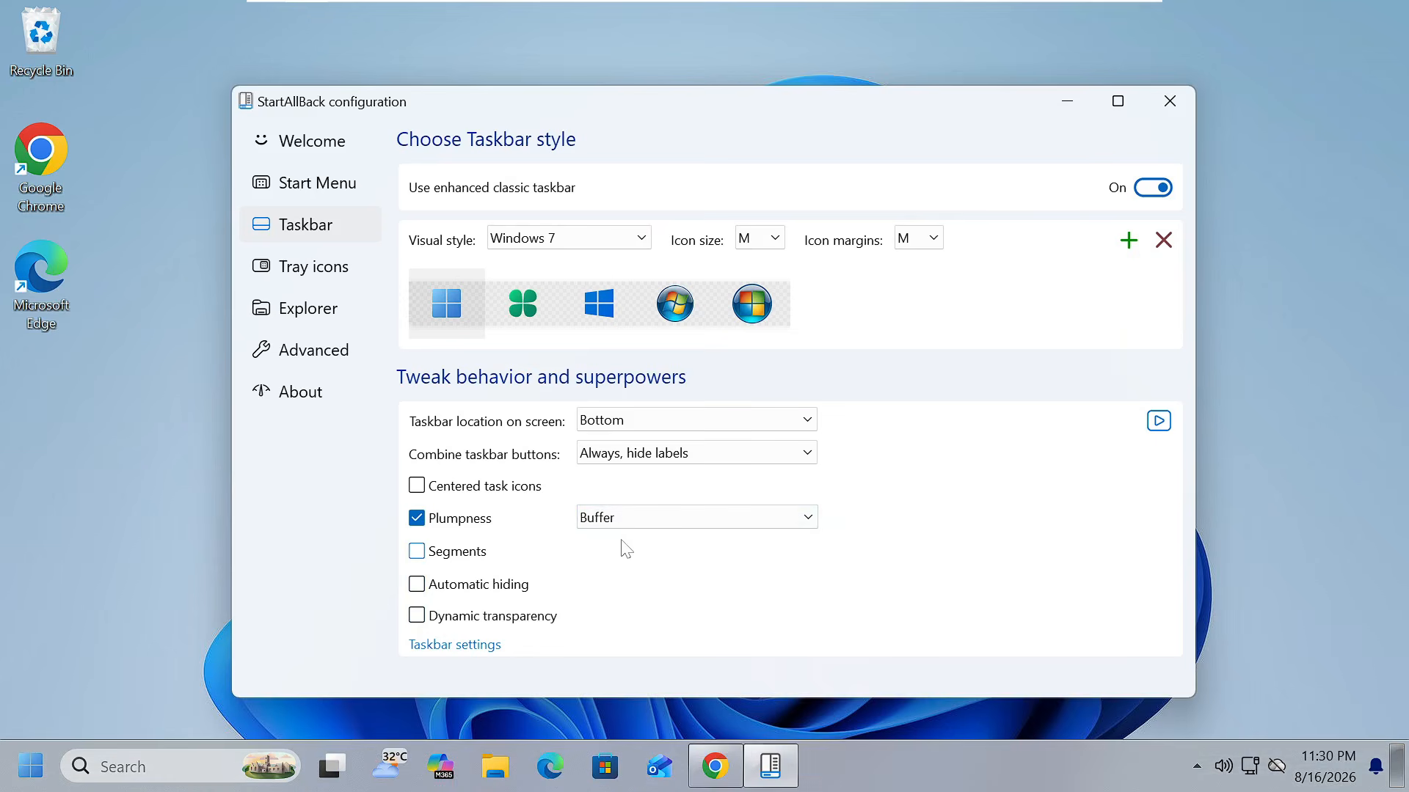
Try dynamic transparency on the taskbar, minimizing the configuration window to check the look and restoring it
left_click(416, 617)
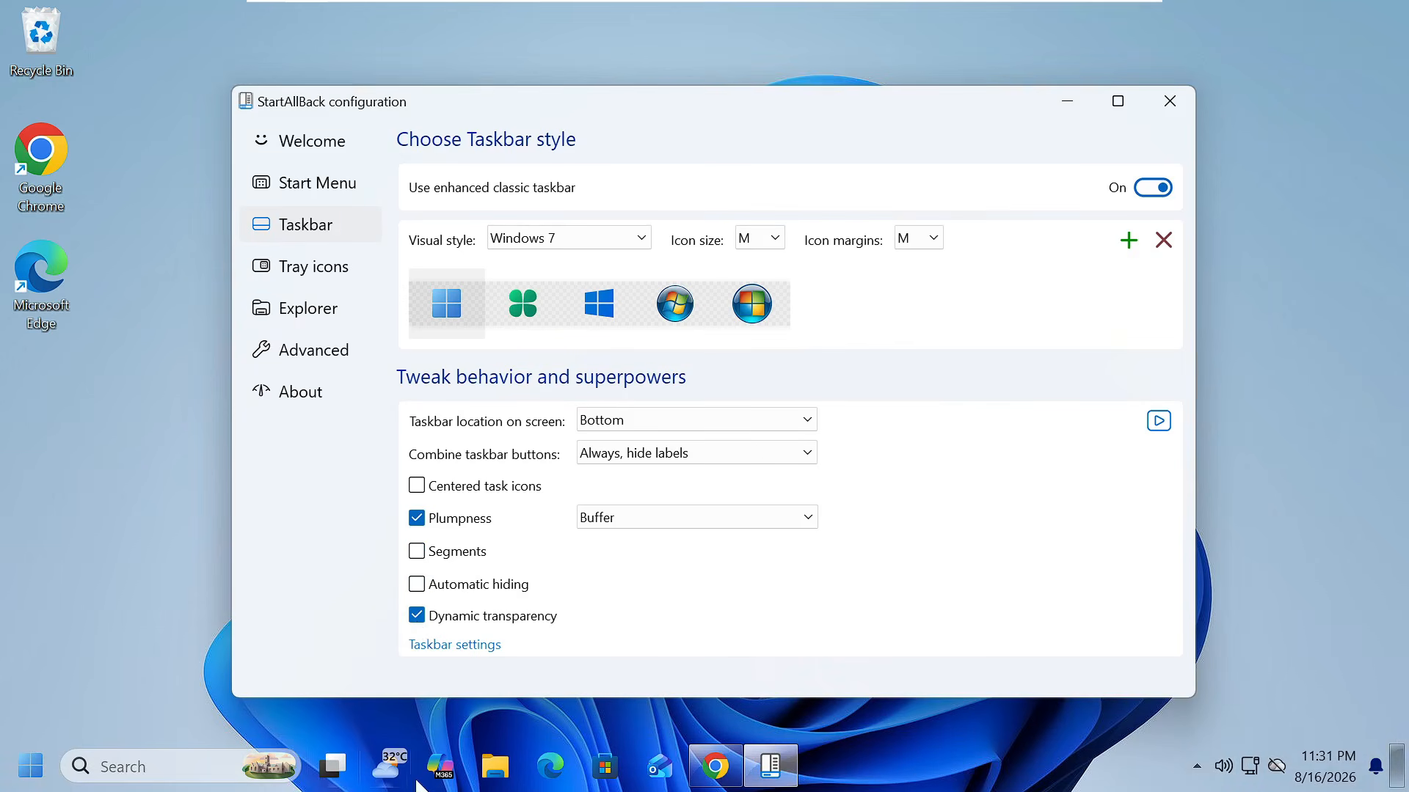
left_click(1058, 91)
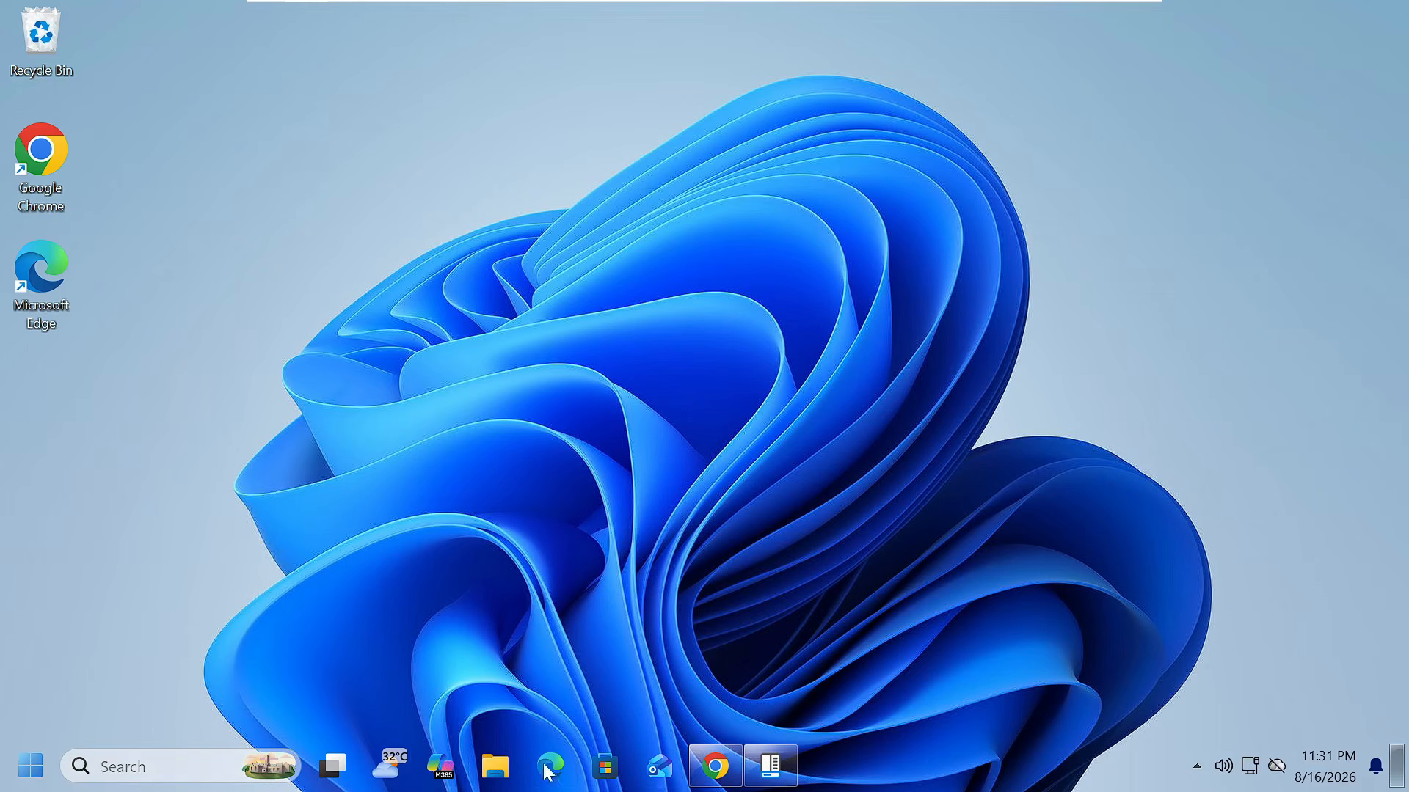
left_click(765, 763)
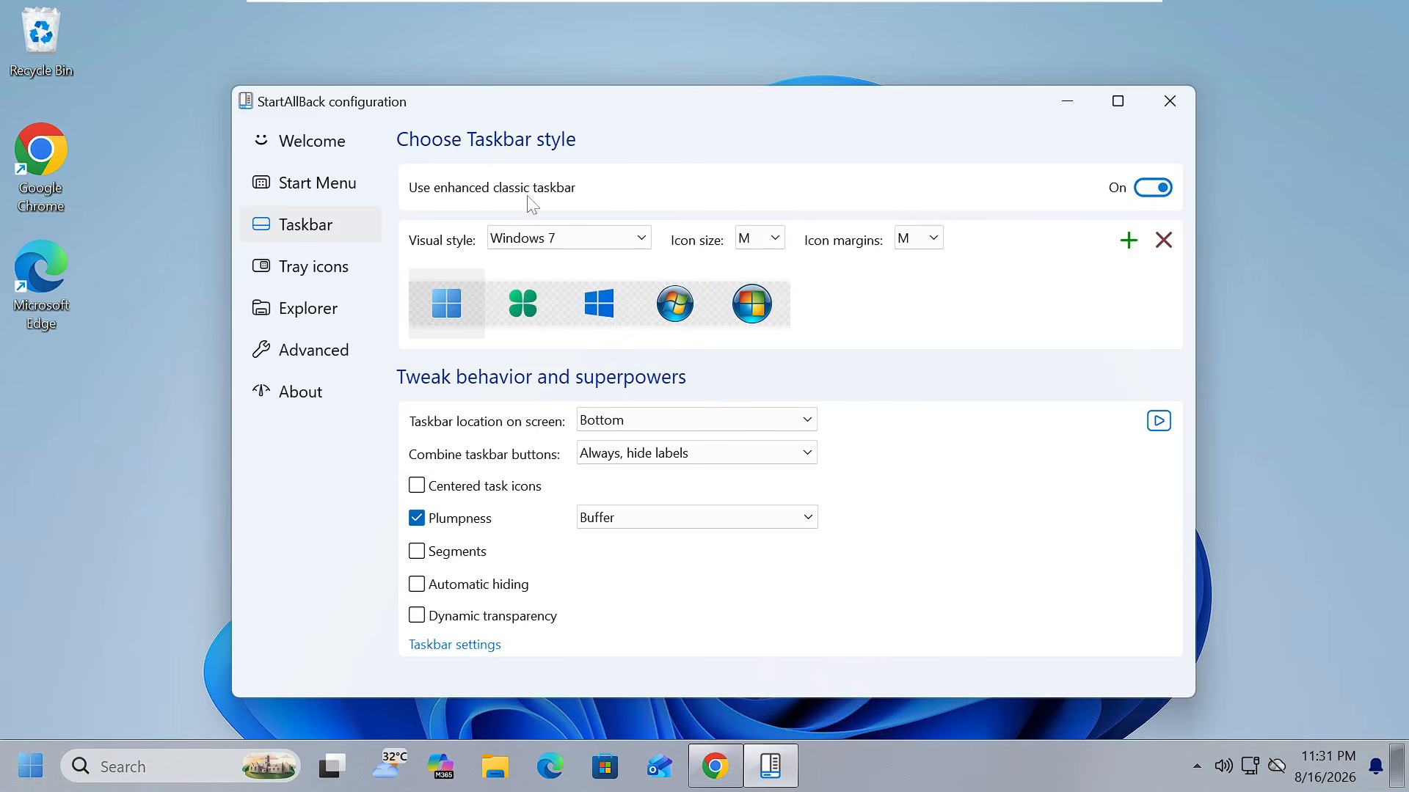
Turn the enhanced classic taskbar off and restart Explorer, and turn it back on with another Explorer restart
left_click(1150, 193)
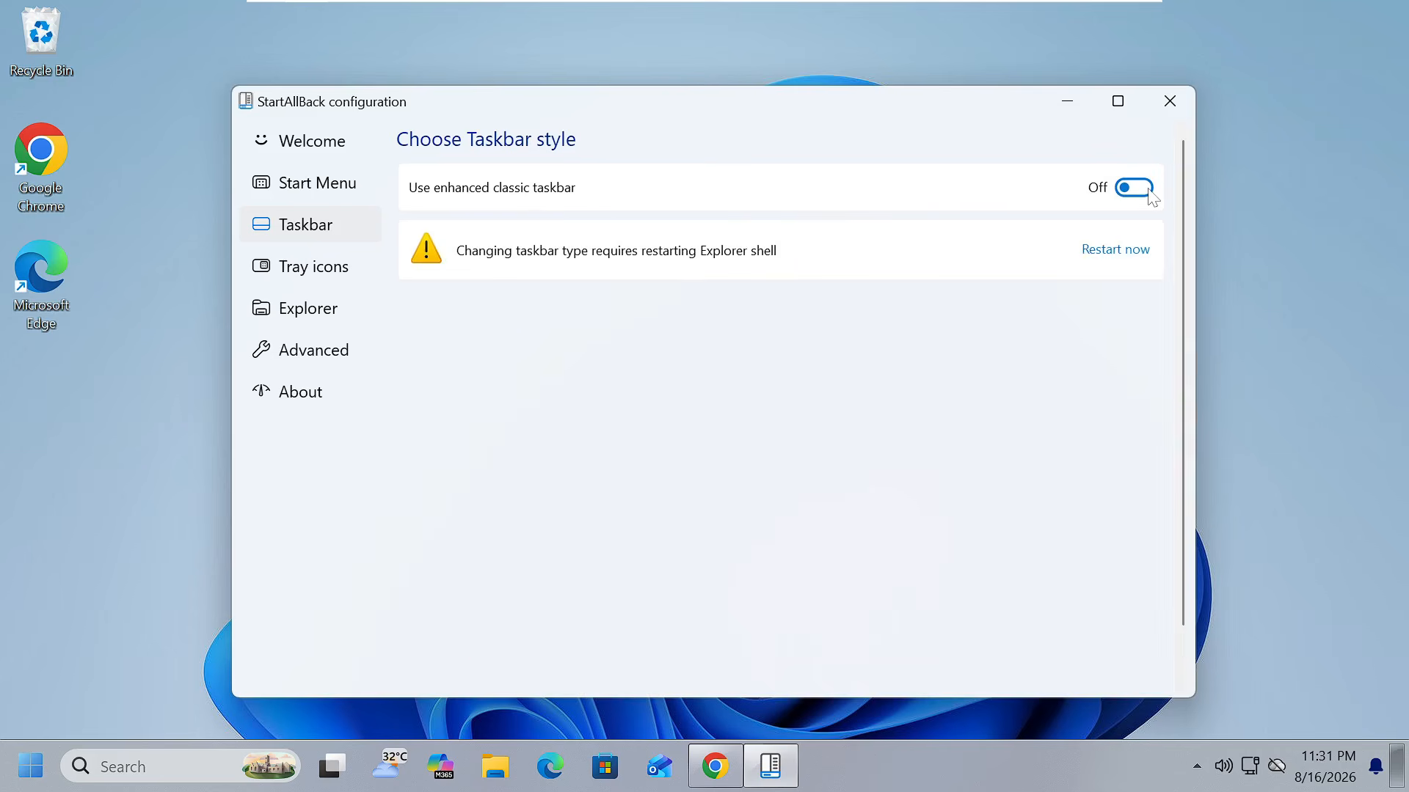
left_click(1114, 251)
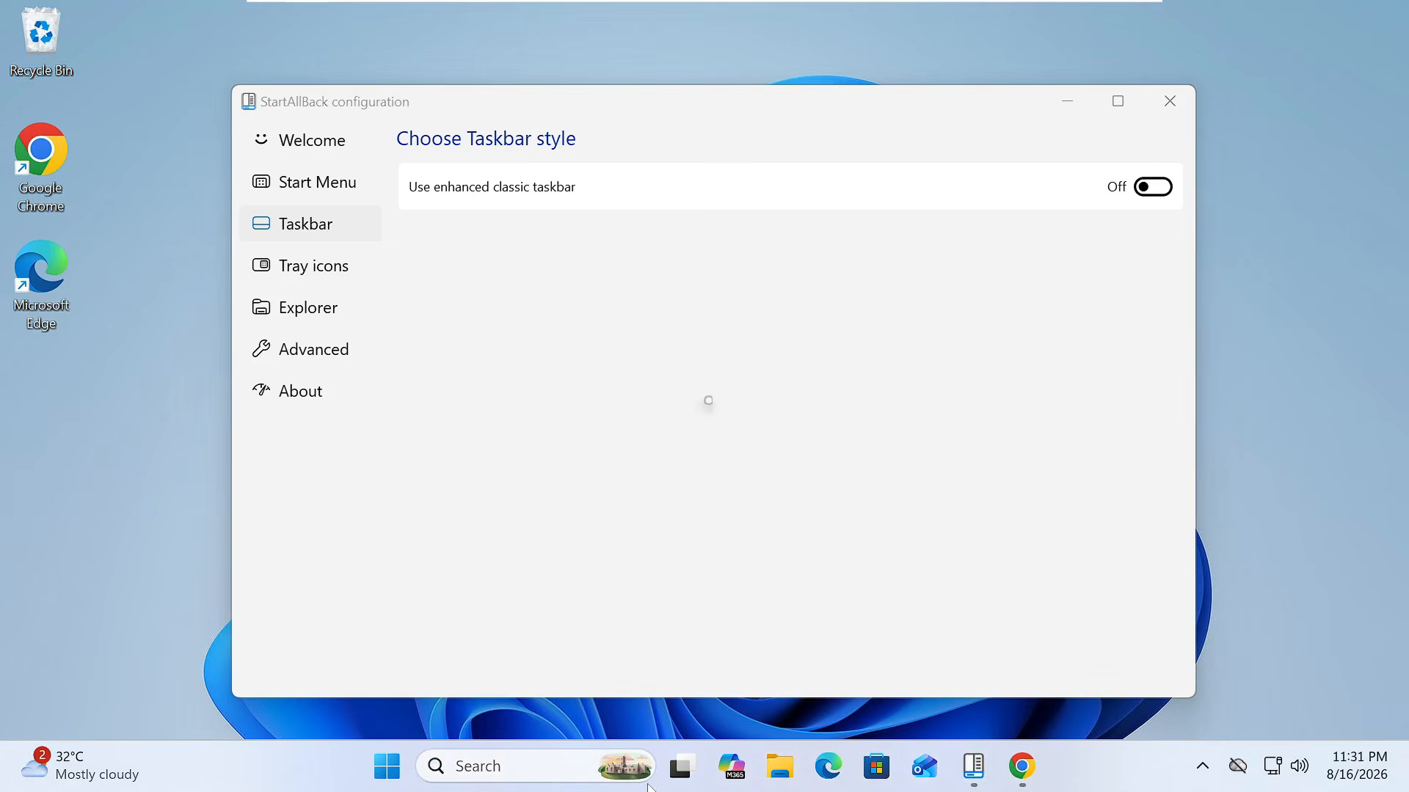
left_click(1152, 188)
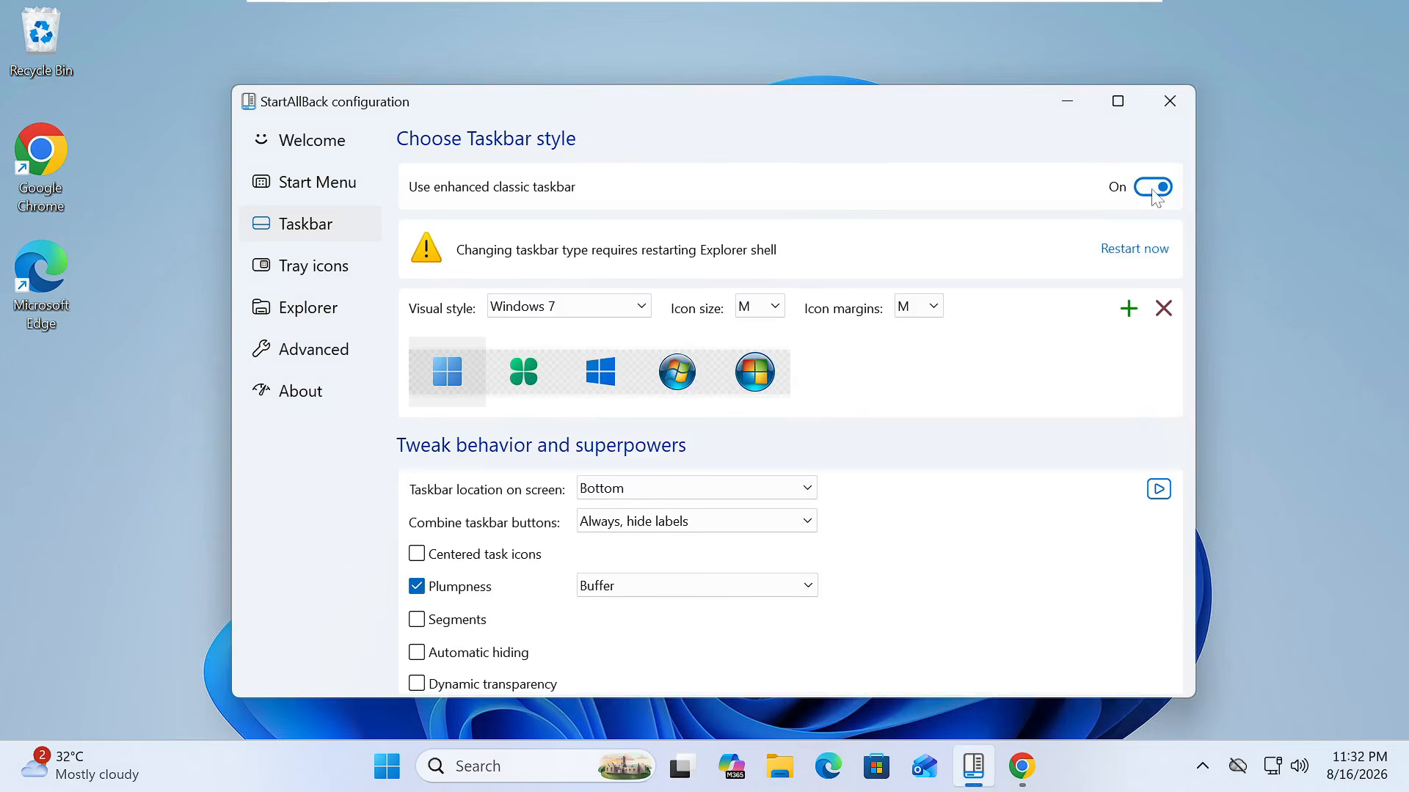
left_click(1136, 251)
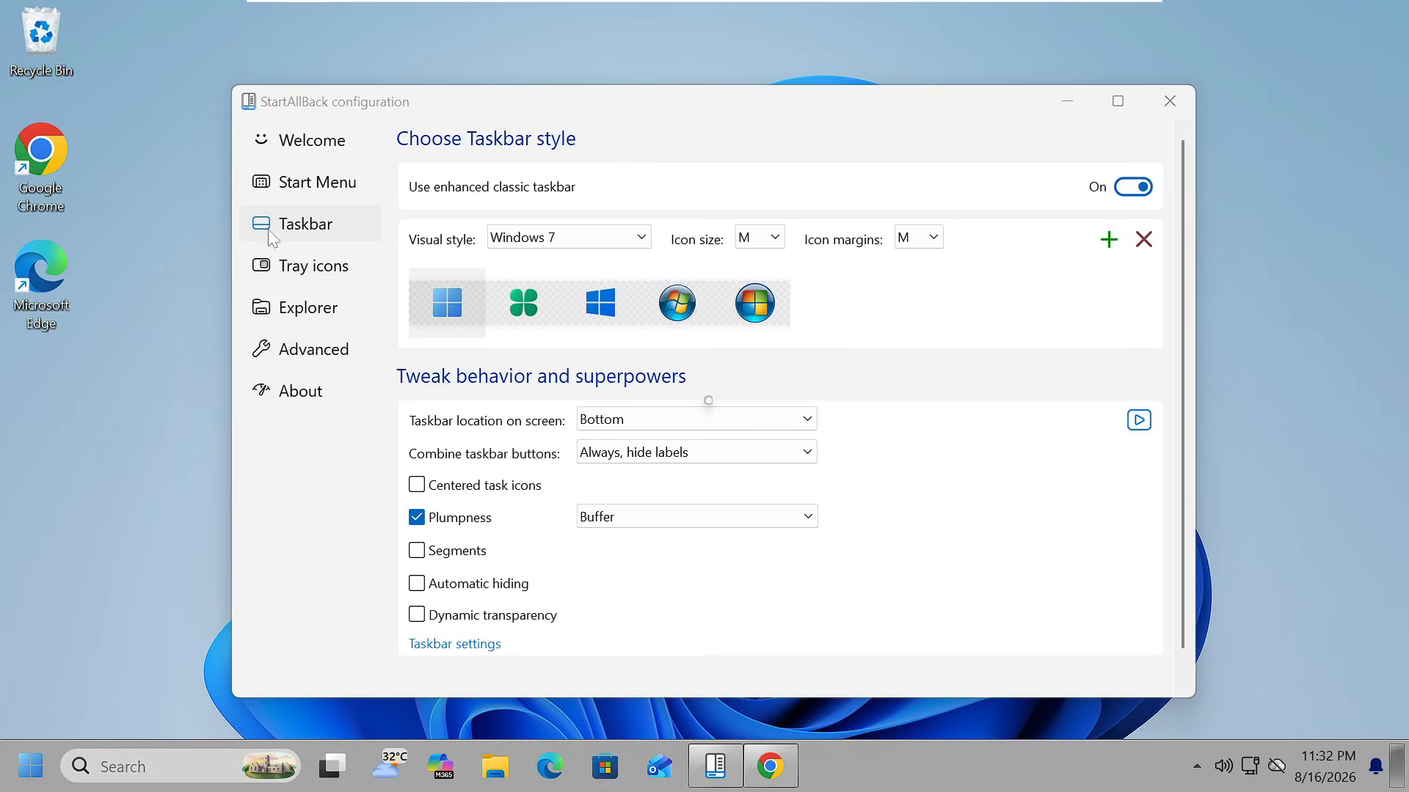
Open the Start menu settings, move the configuration window aside, and view the Start menu in the Windows 7 style
left_click(320, 187)
left_click(31, 766)
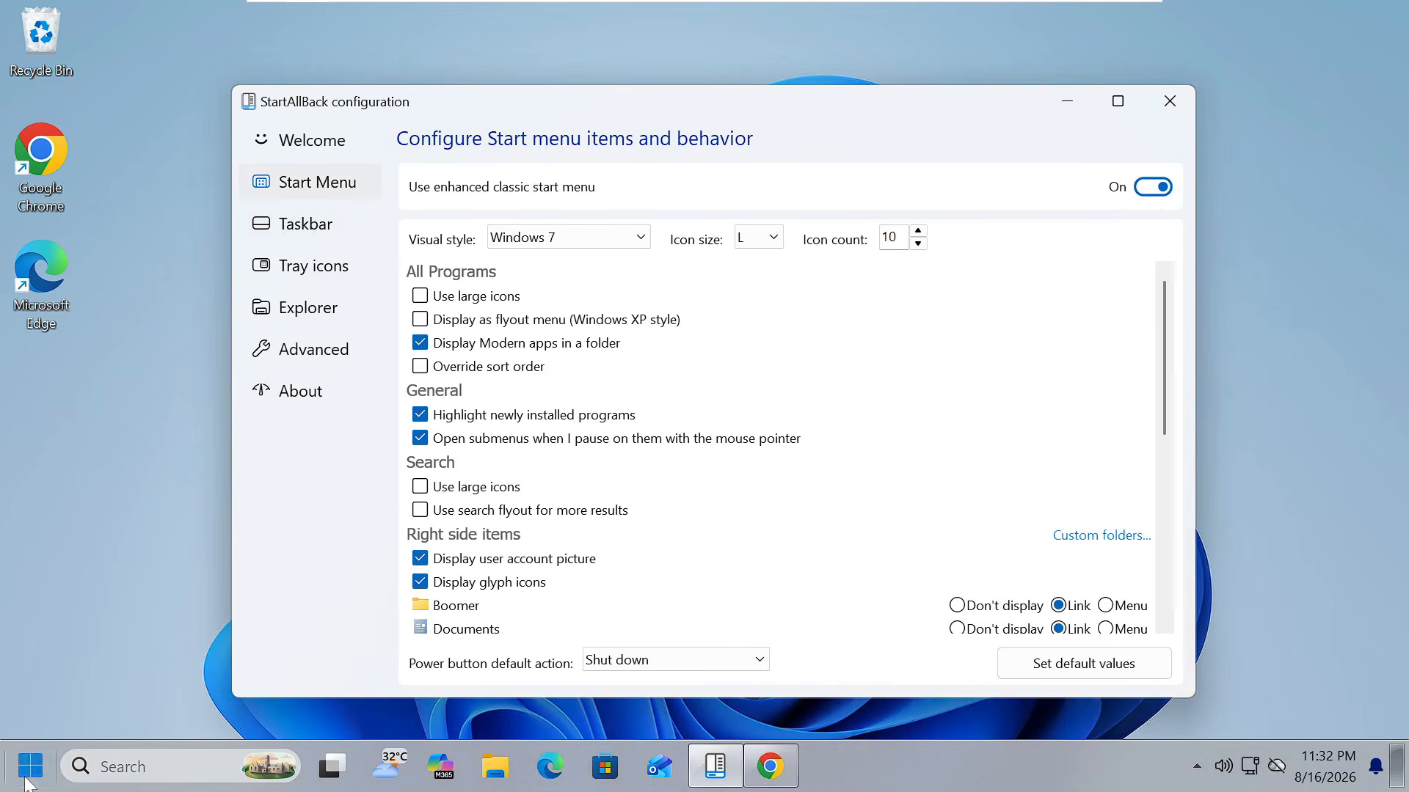
left_click(552, 136)
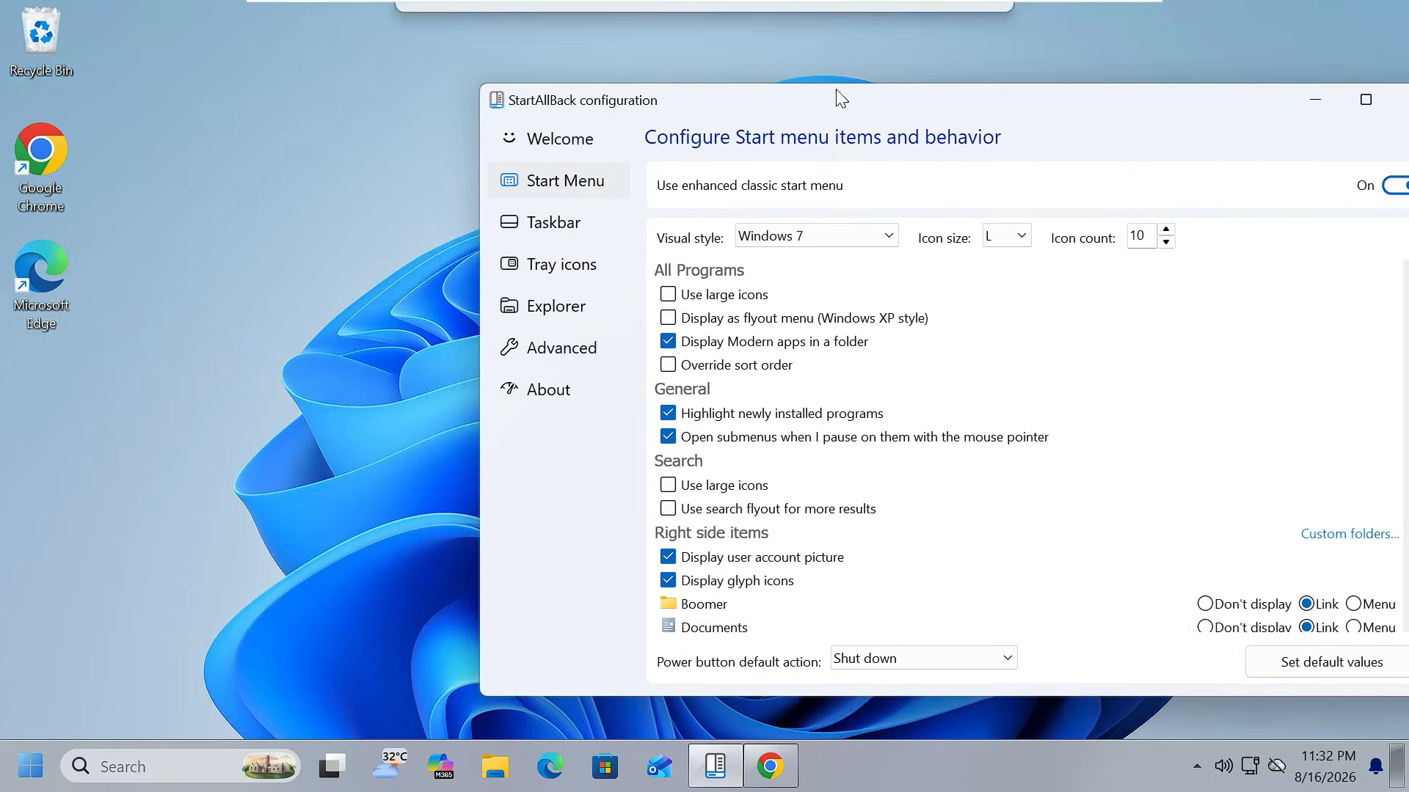
left_click(33, 771)
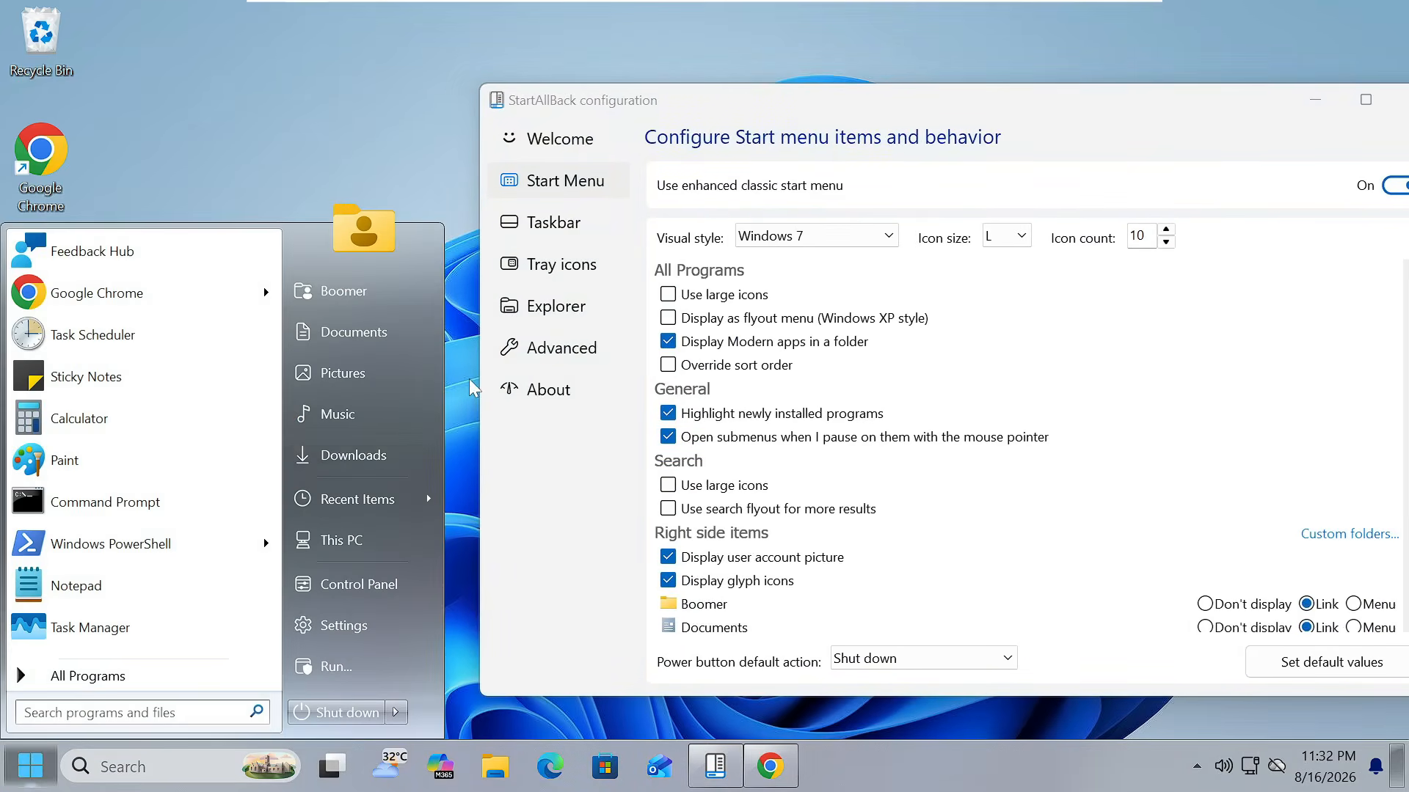
Set the Start menu's visual style to Default and open the Start menu to check it
left_click(838, 238)
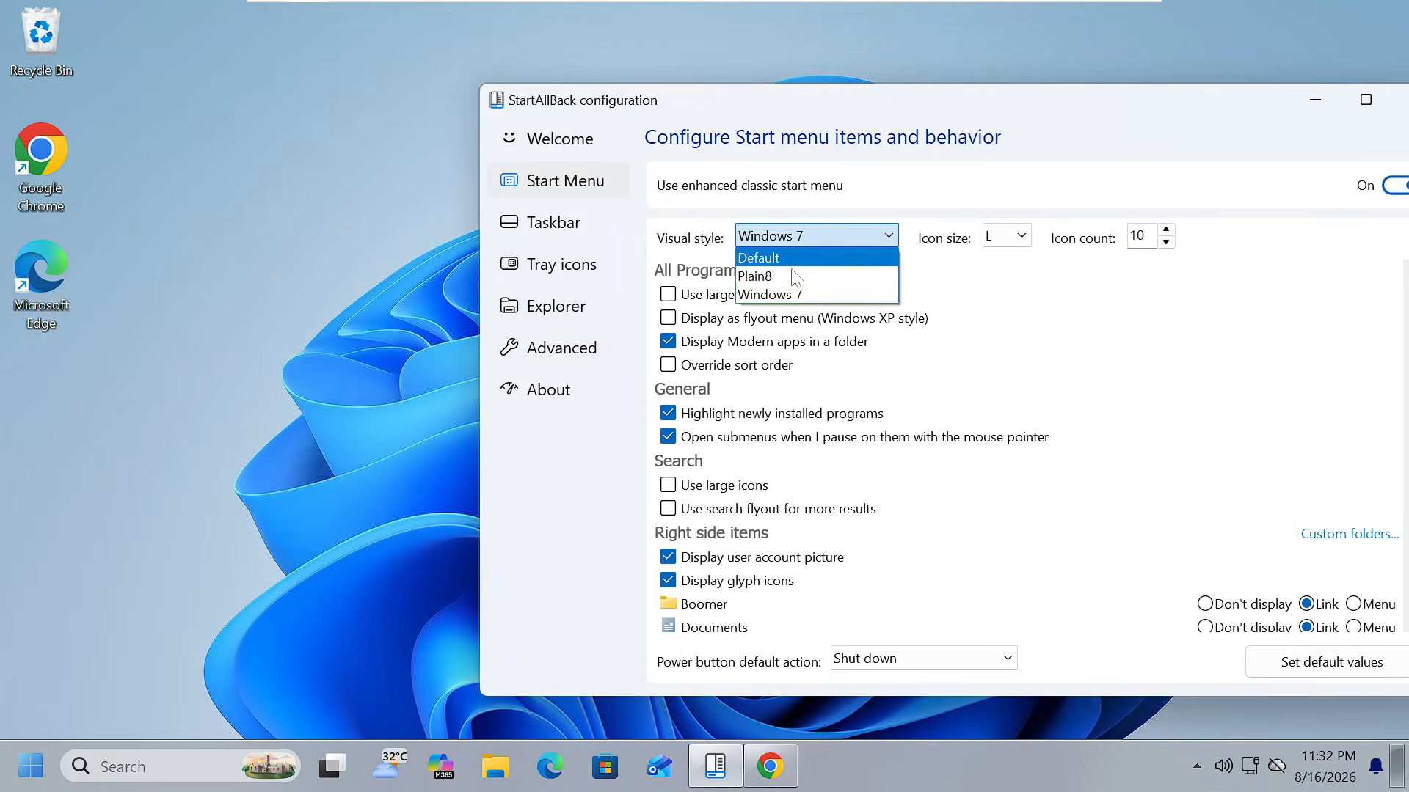
left_click(758, 258)
left_click(31, 767)
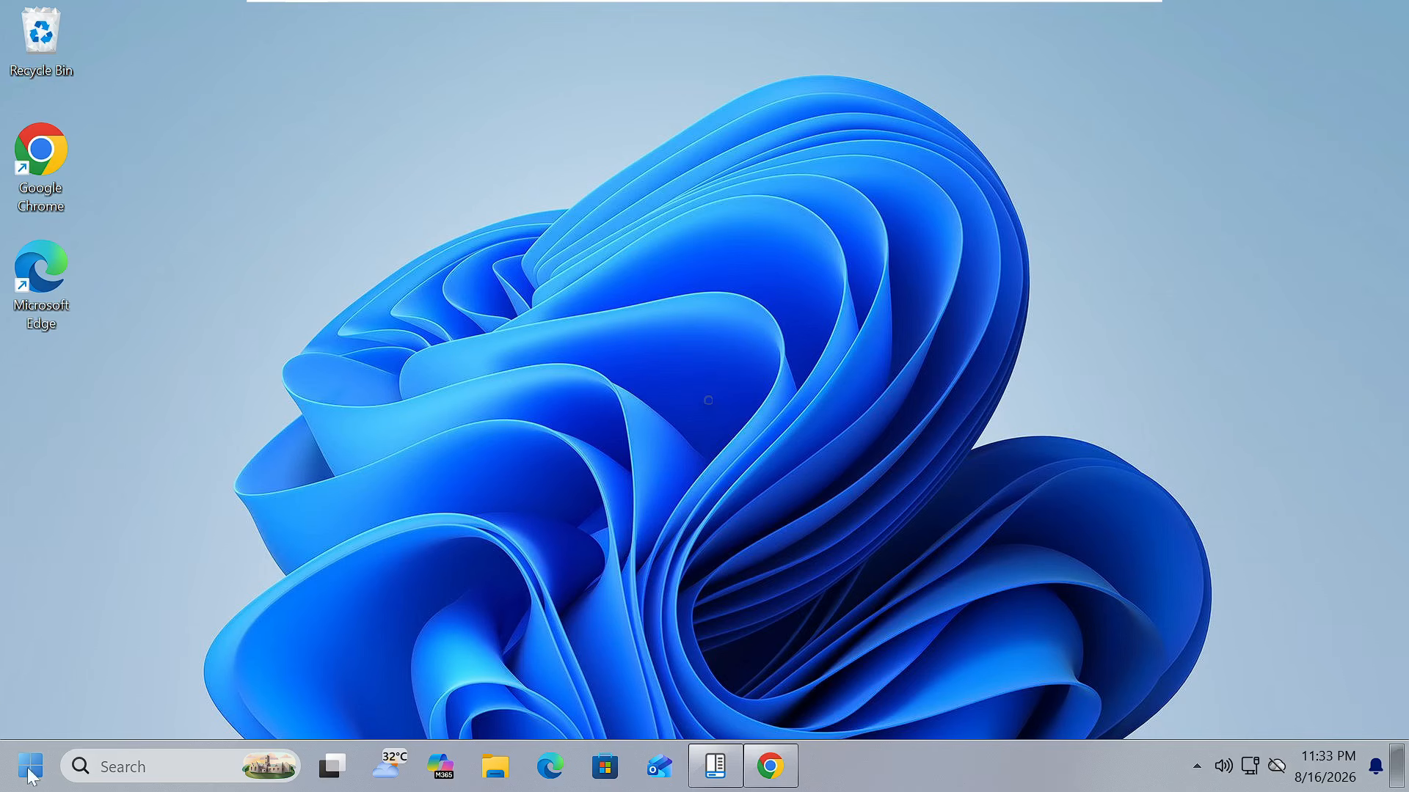
left_click(30, 771)
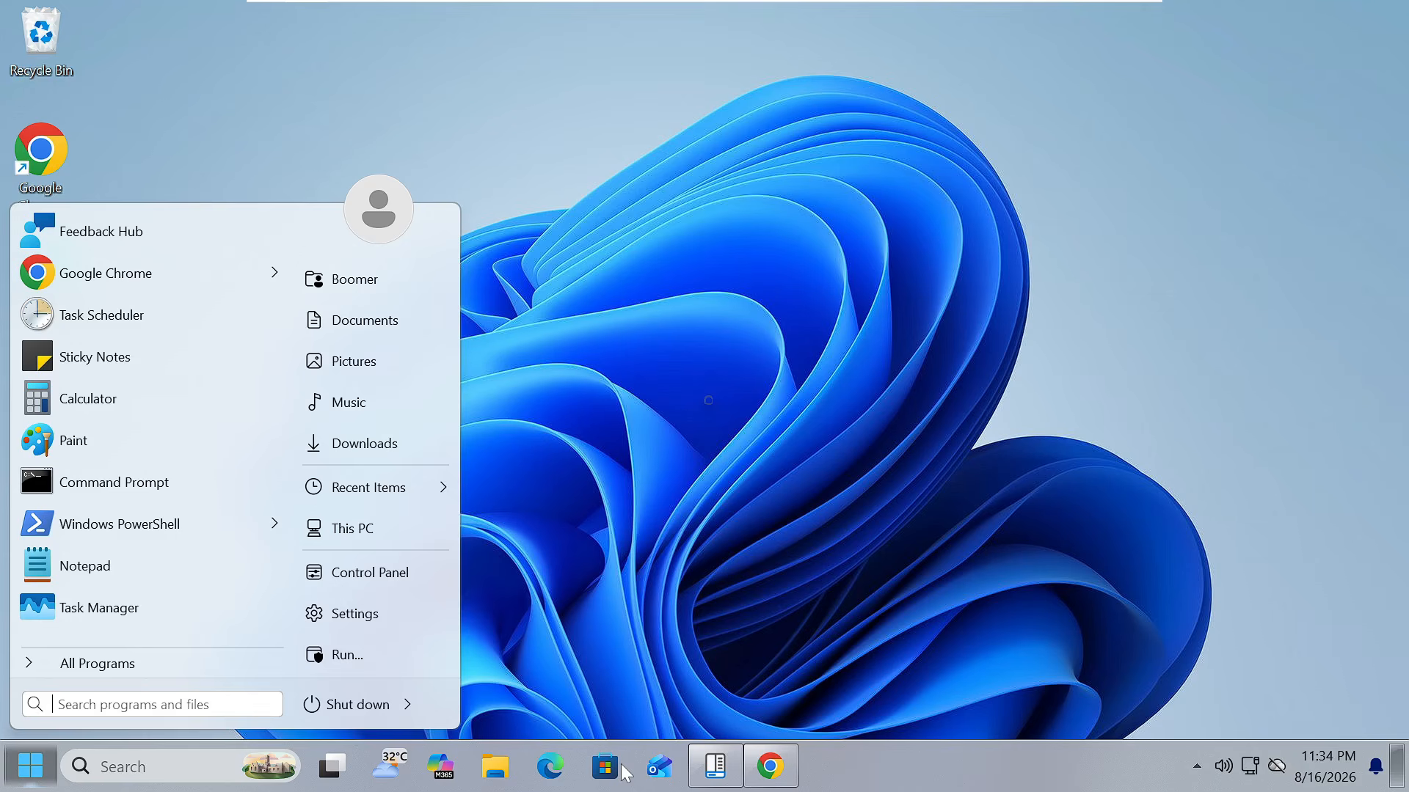
Bring back the configuration window, reposition it, and view the tray icon settings and the Explorer settings
left_click(714, 766)
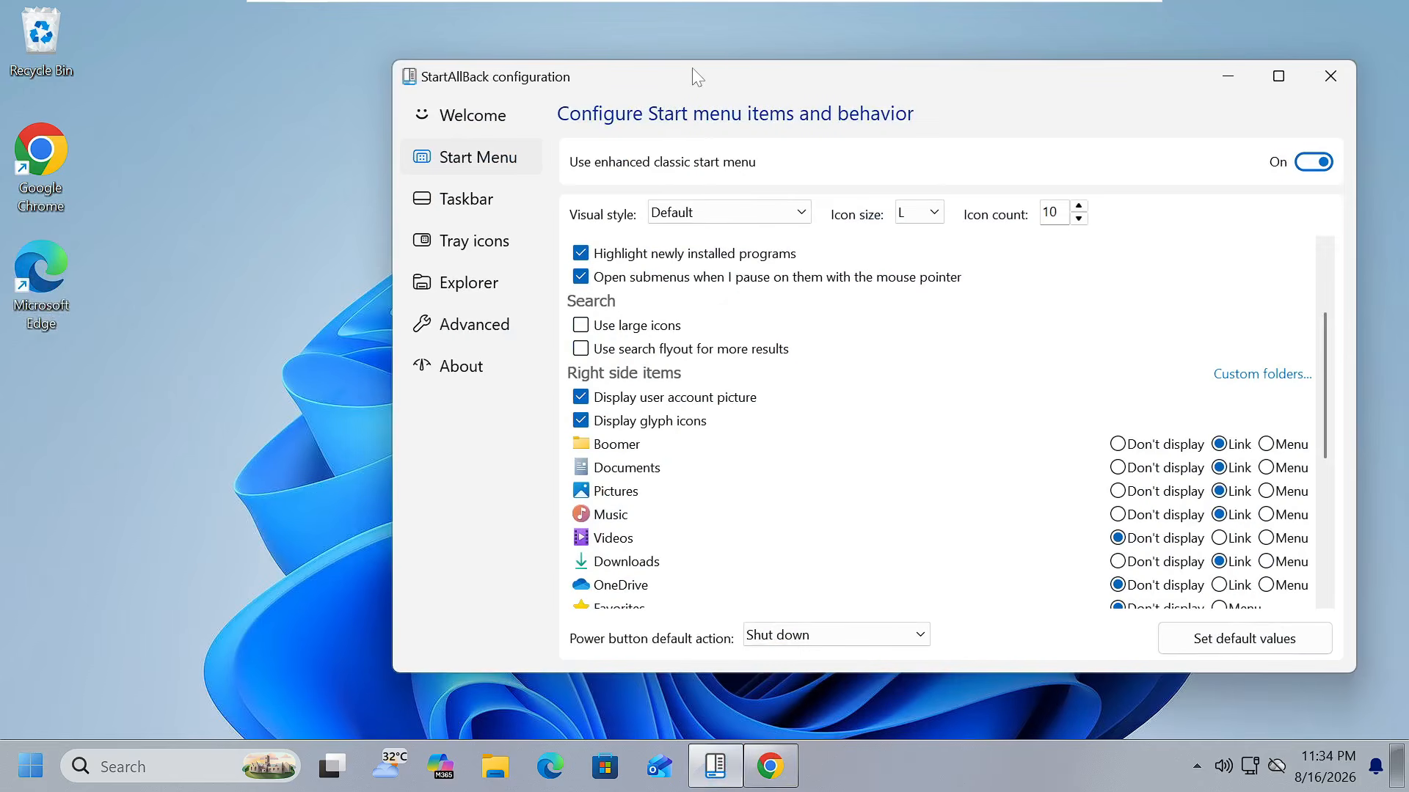
left_click_drag(692, 68, 640, 72)
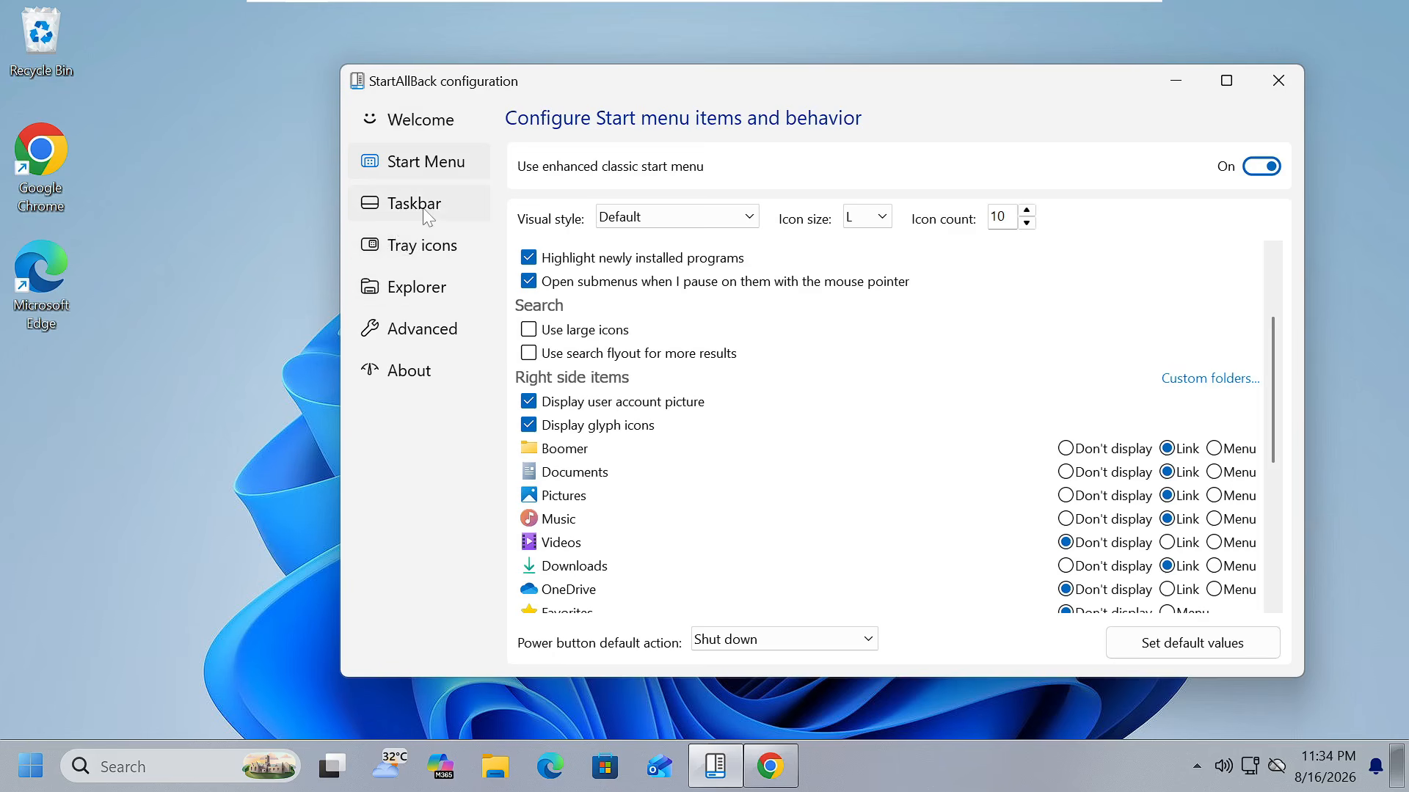
left_click(429, 246)
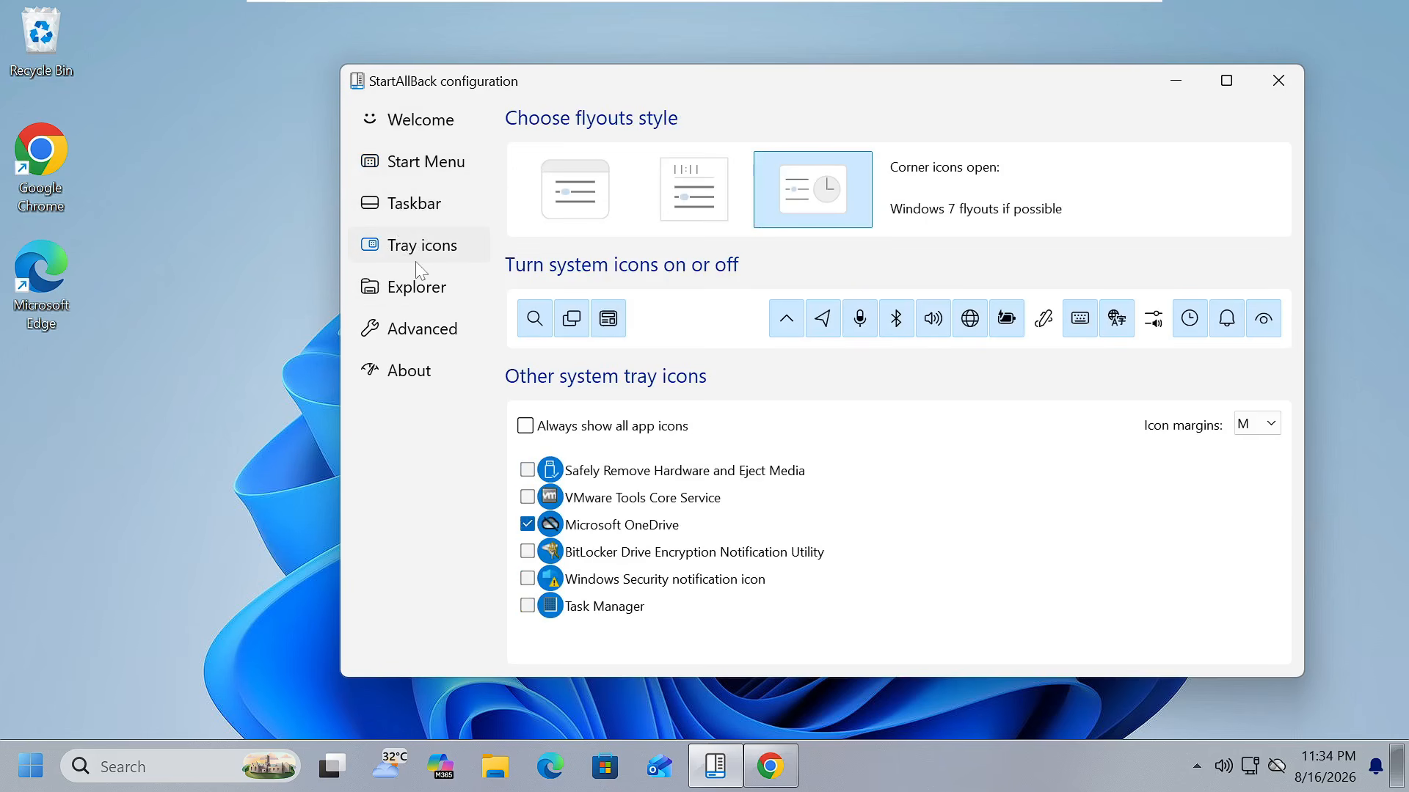
left_click(1133, 722)
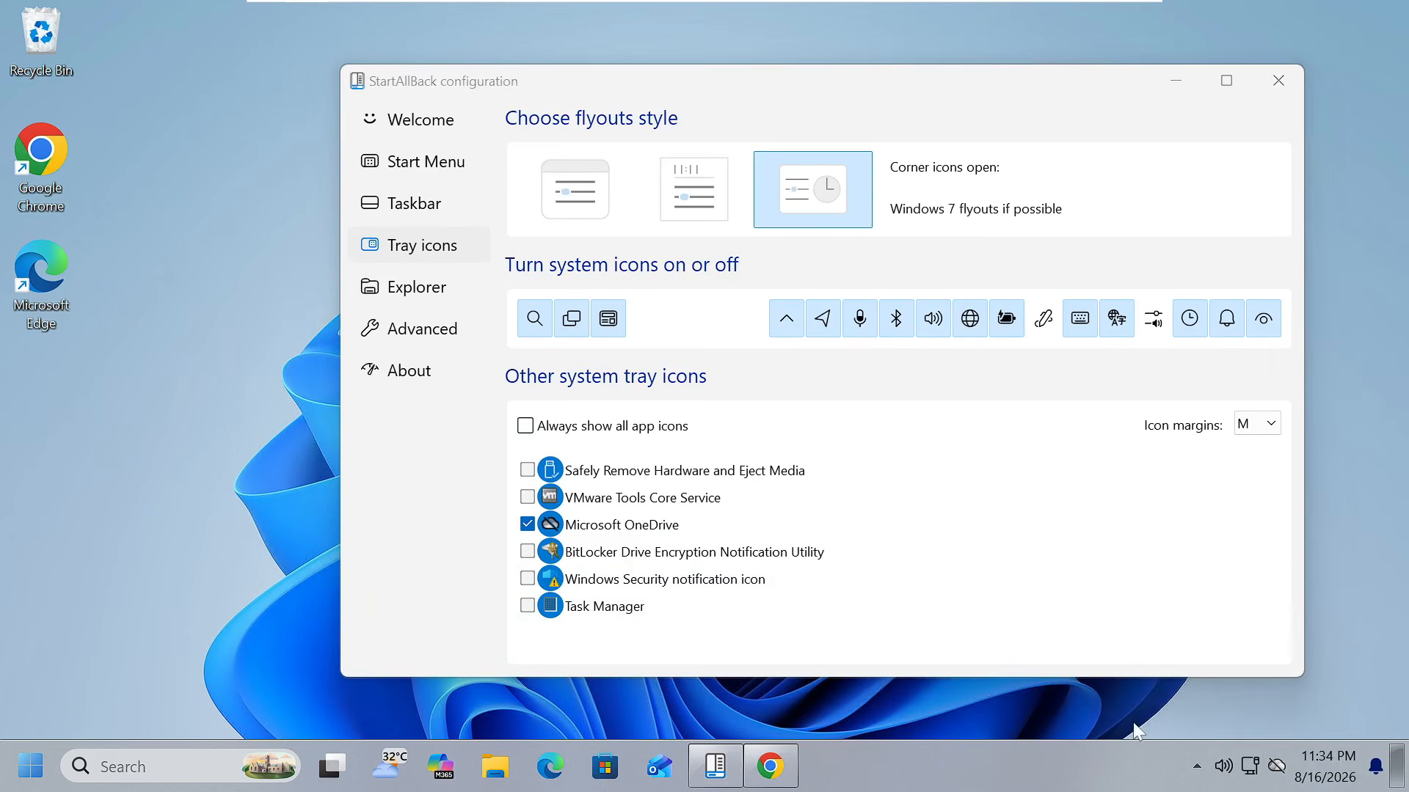
right_click(1357, 431)
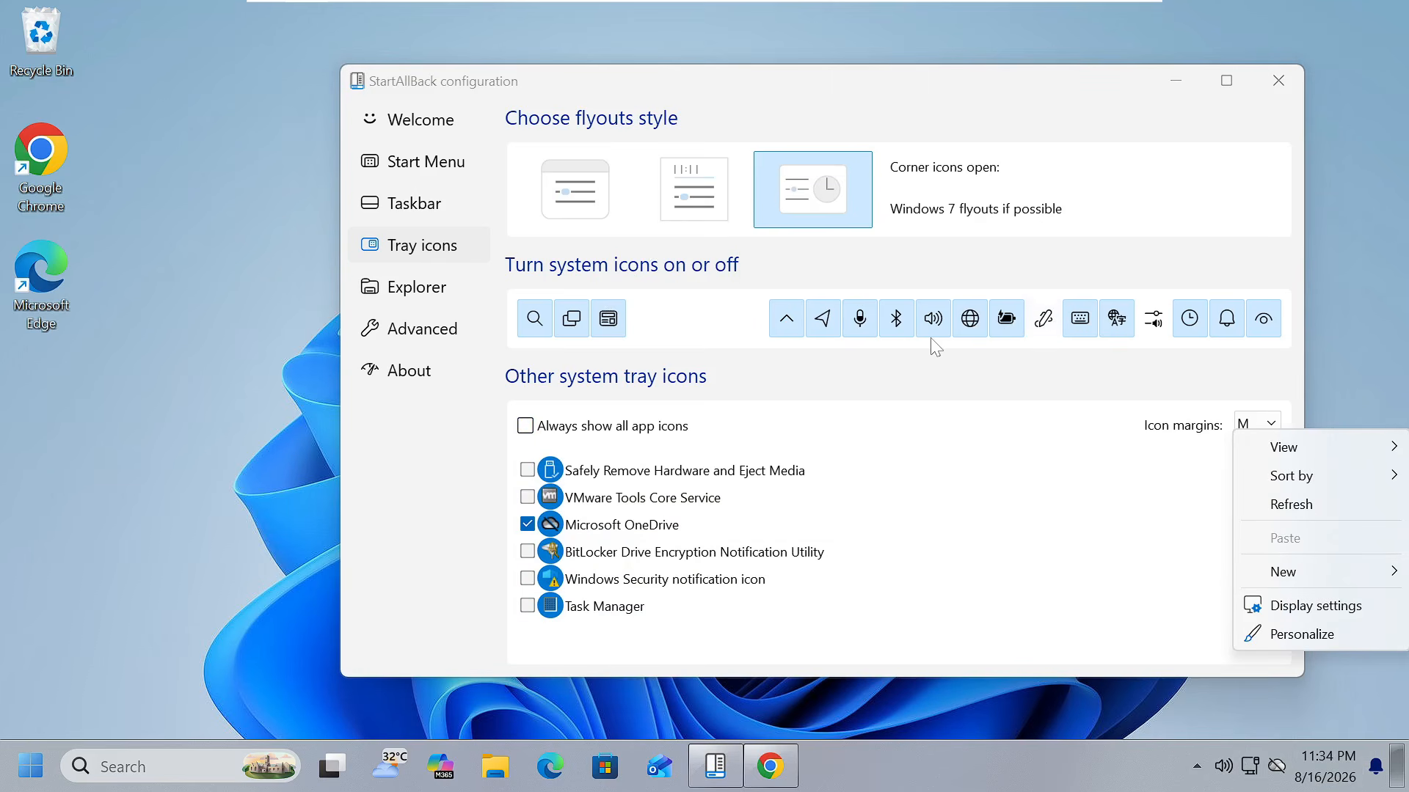
left_click(909, 138)
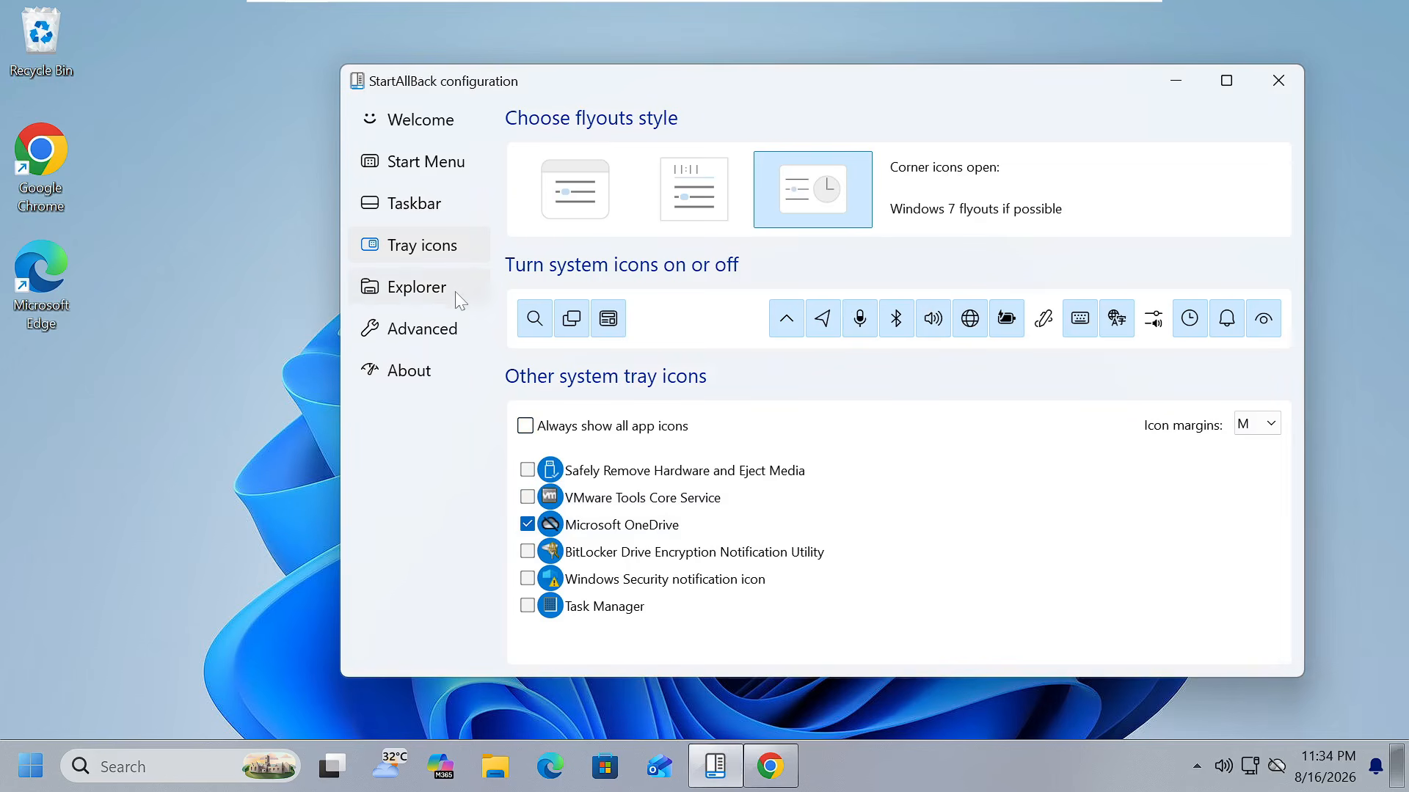
left_click(424, 296)
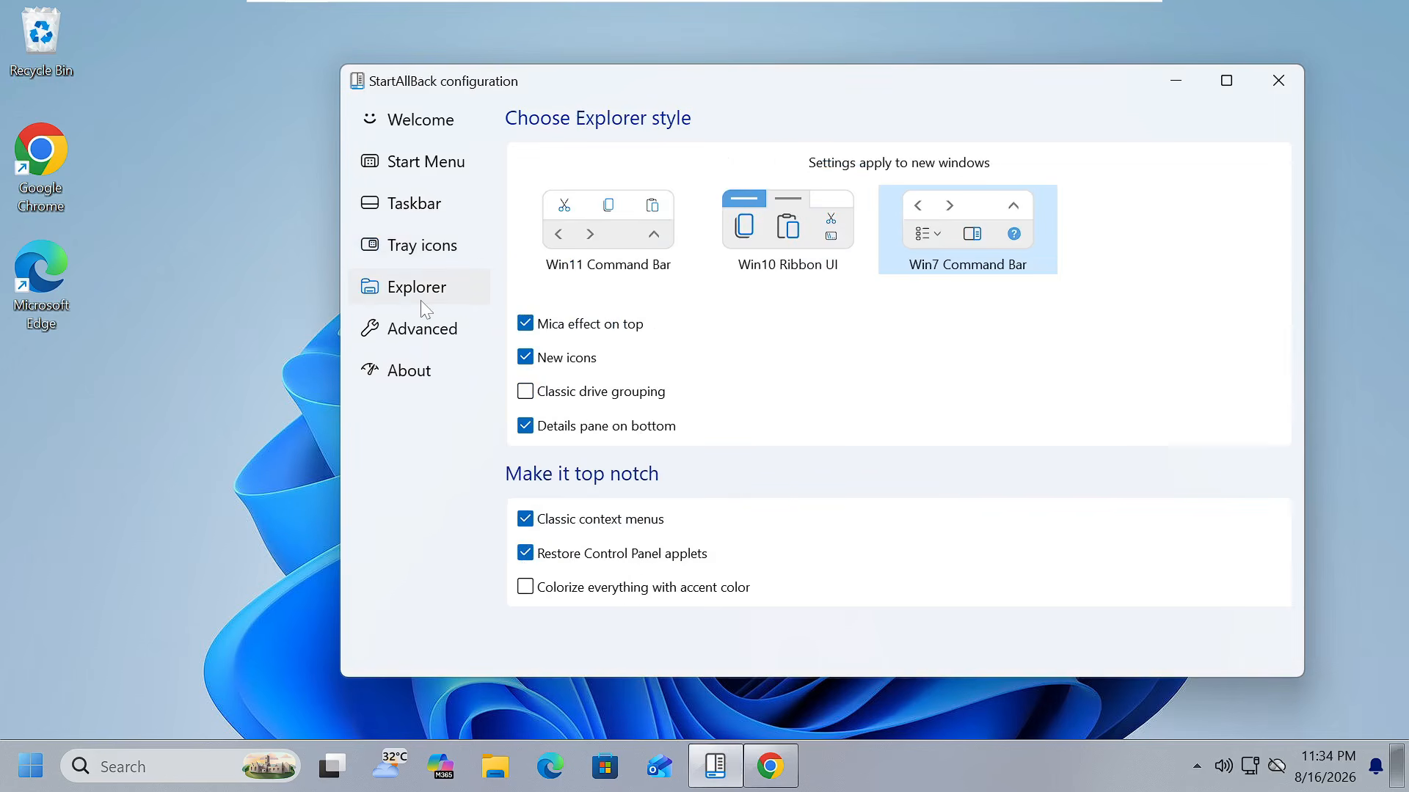
Set the Explorer style to Win11 Command Bar and open a new Explorer window to check it
left_click(496, 766)
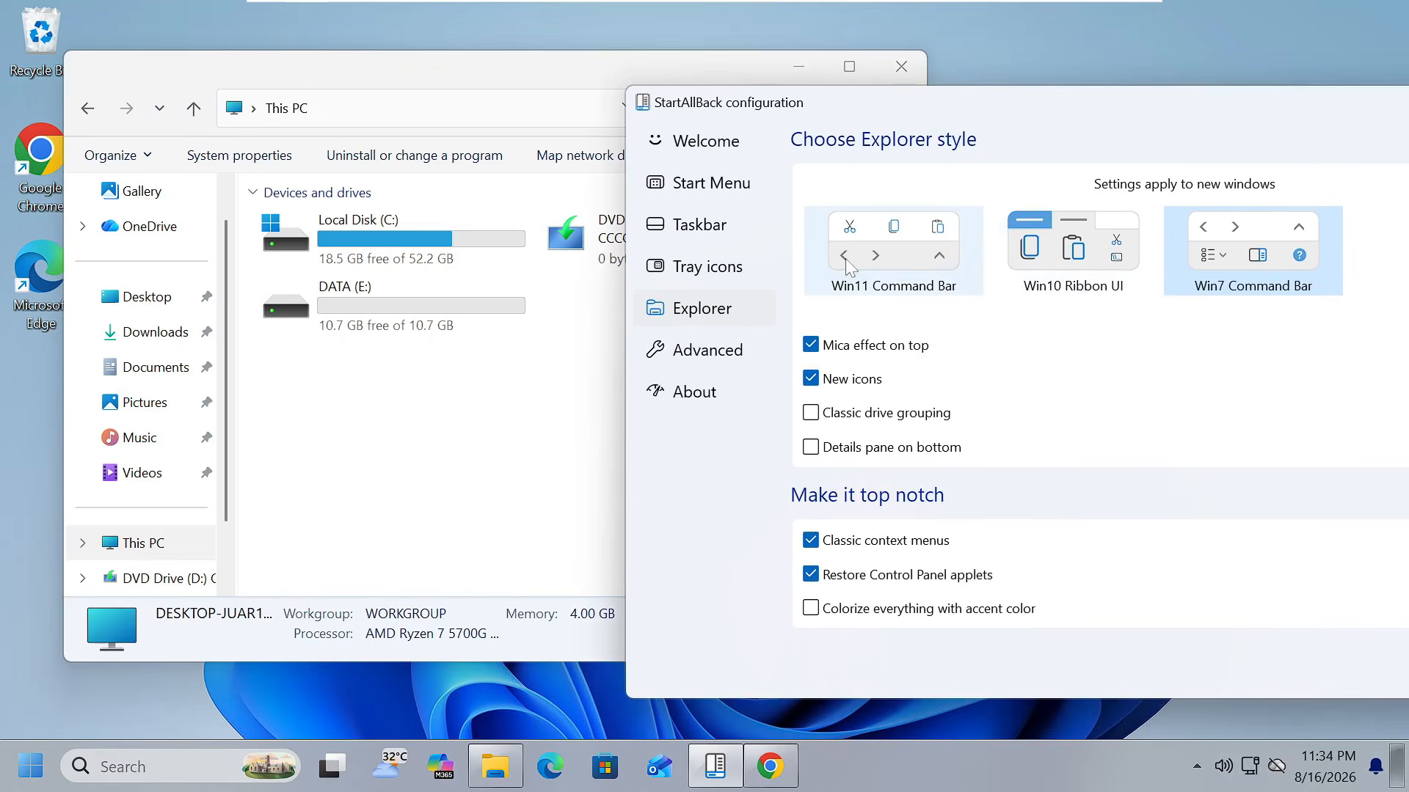
left_click(848, 259)
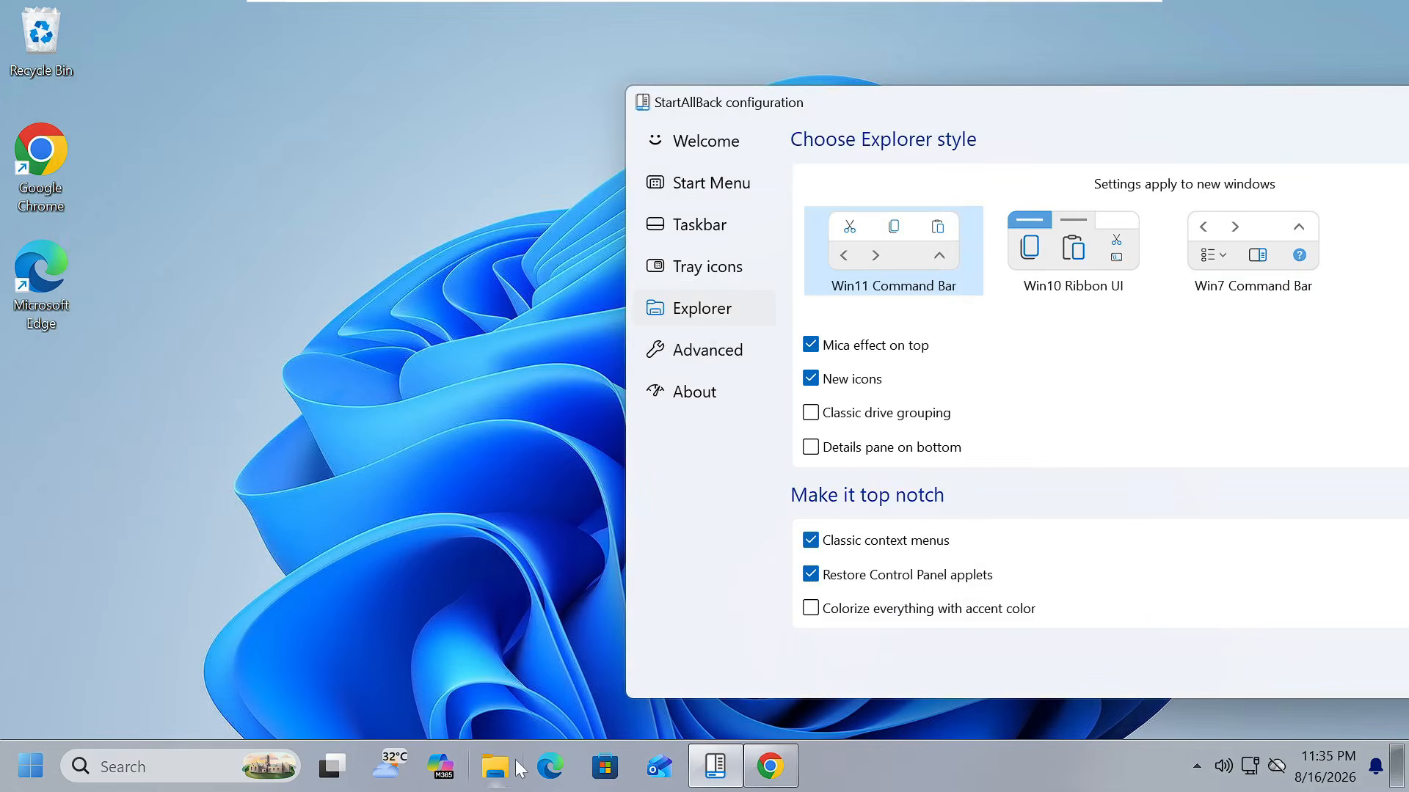
left_click(513, 770)
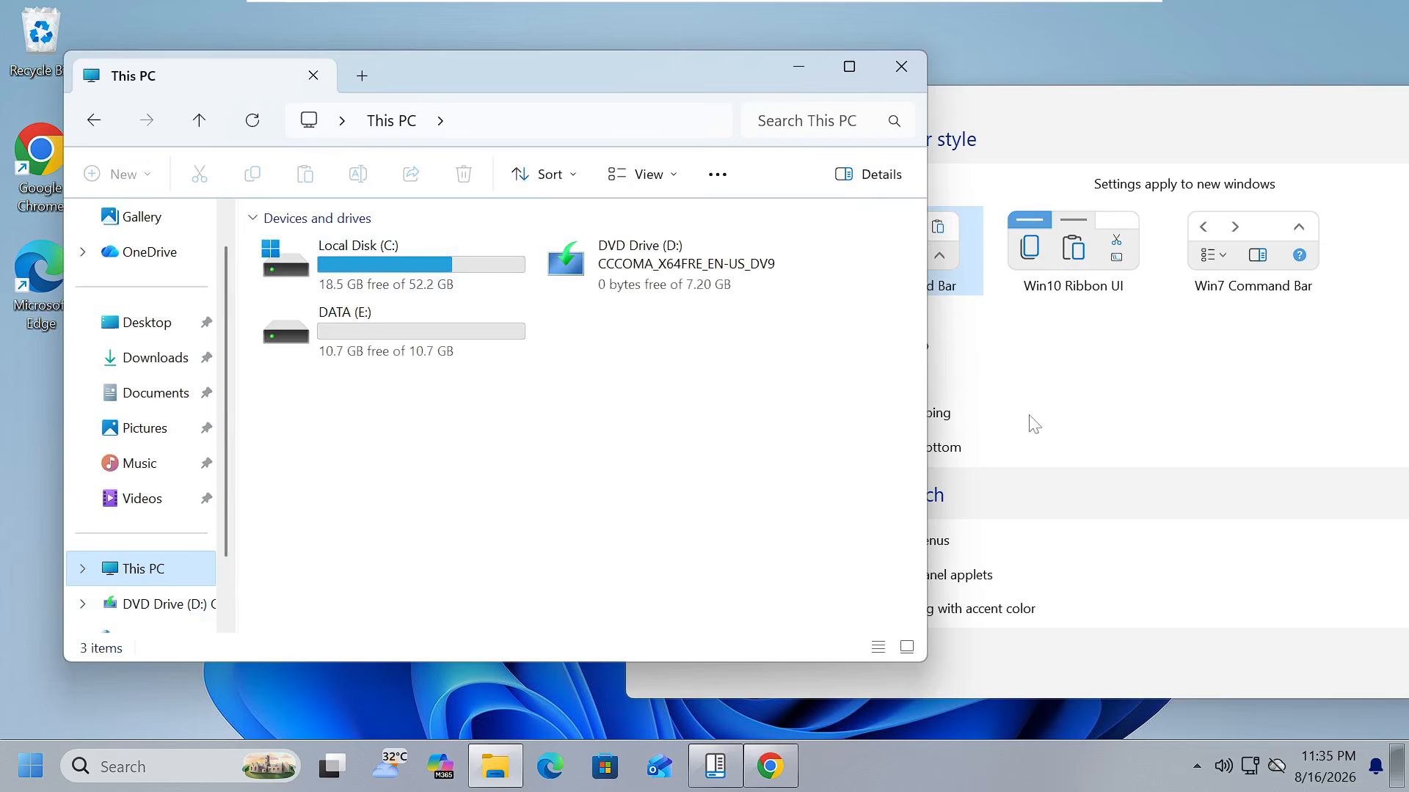
left_click(943, 412)
left_click(403, 440)
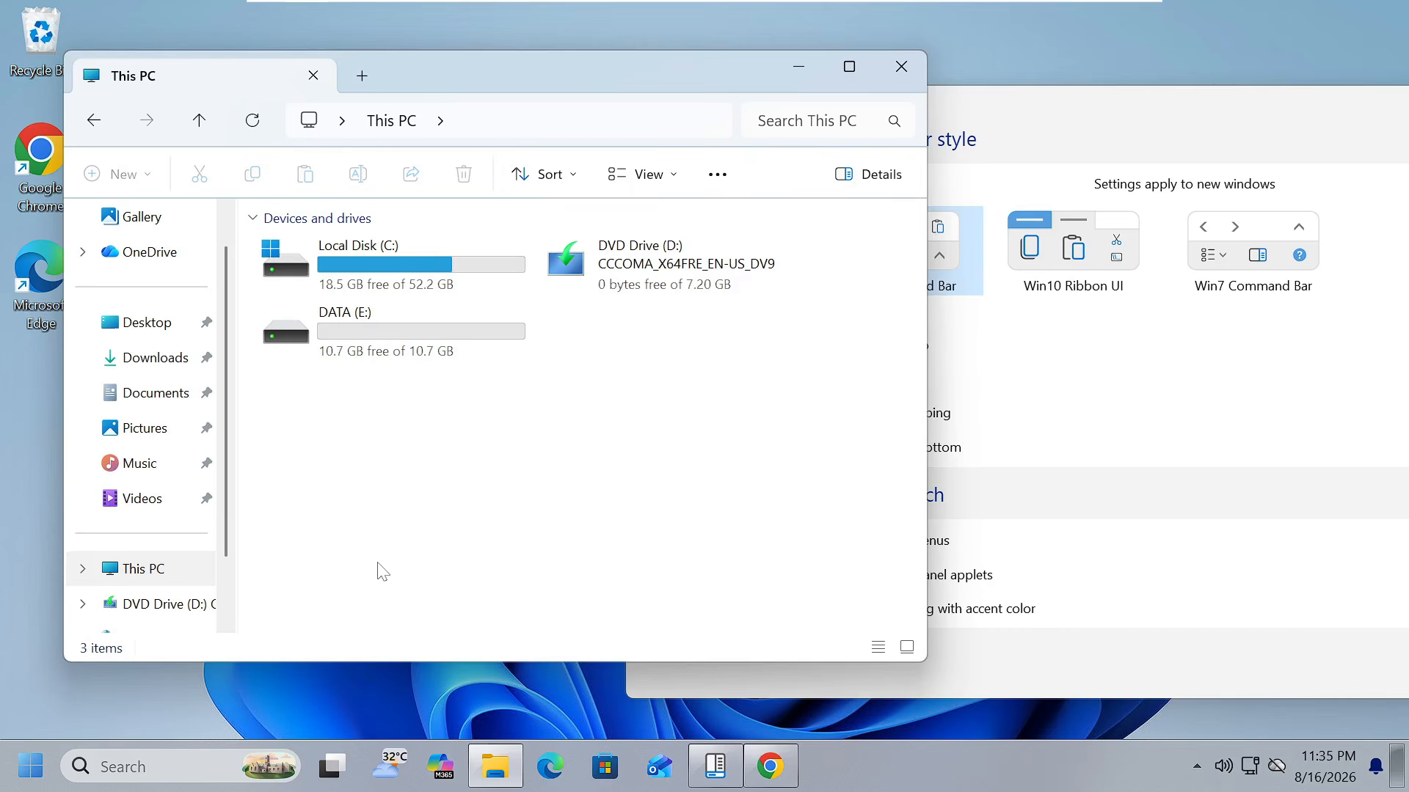
Set the Explorer style to Win10 Ribbon UI with classic drive grouping on, and reopen Explorer at This PC to check it
left_click(1075, 285)
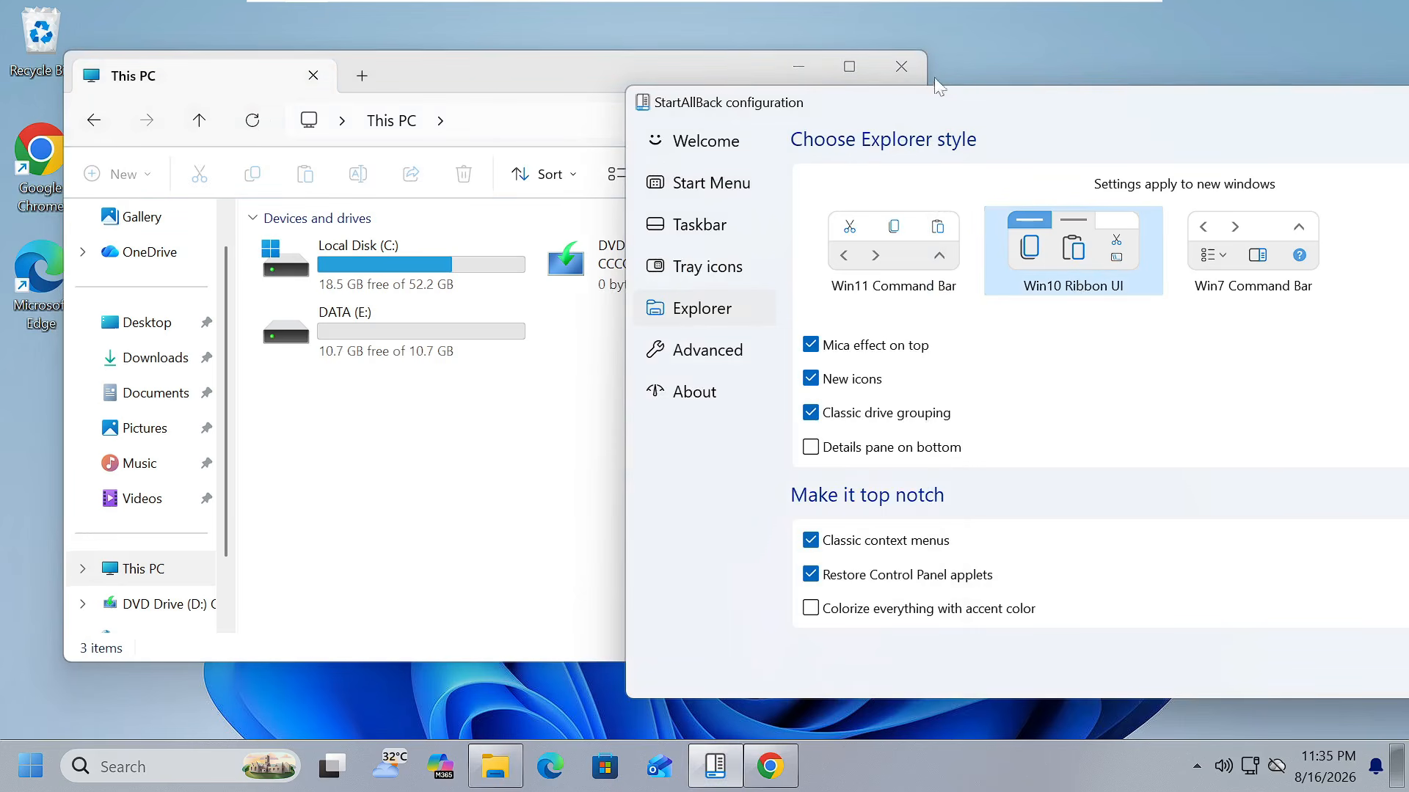
left_click(914, 73)
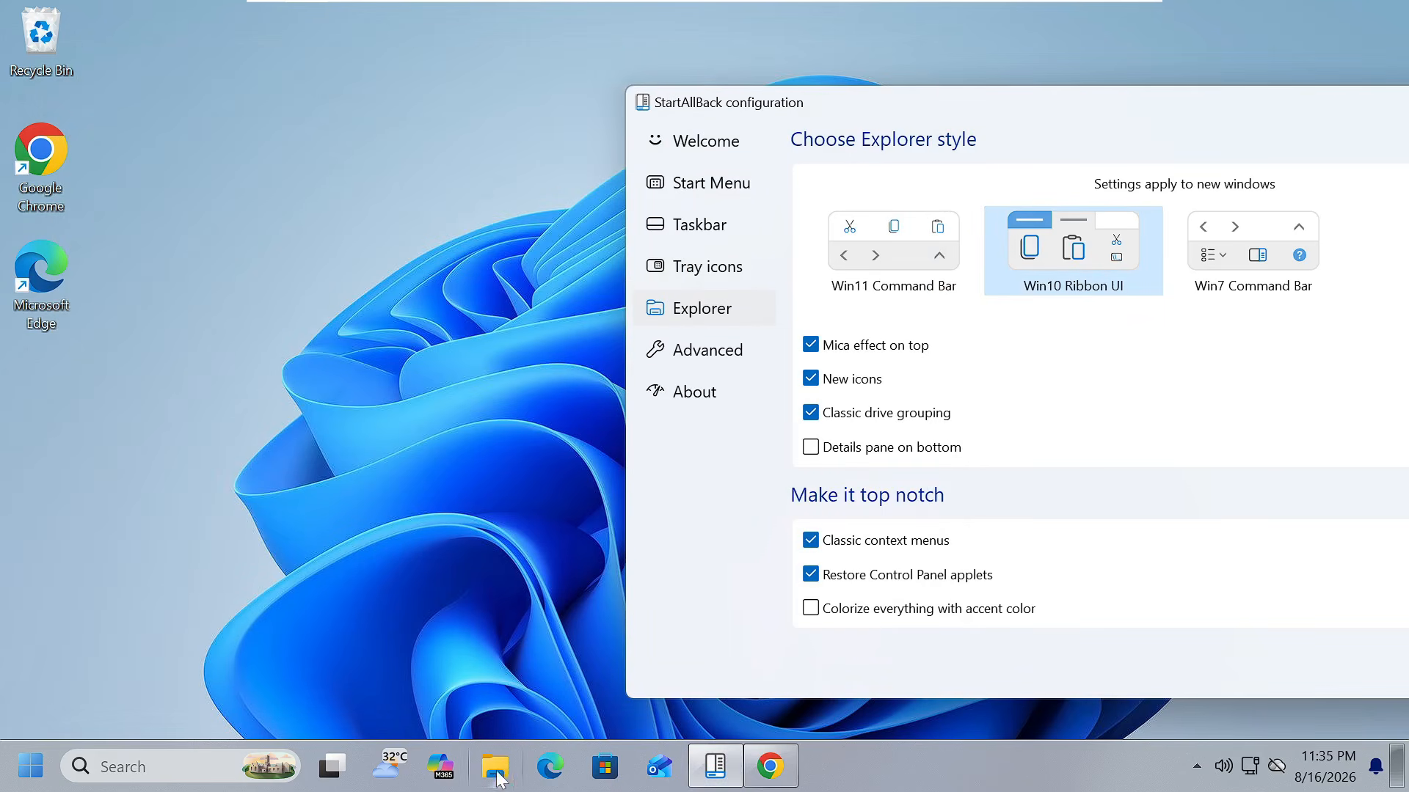
left_click(497, 766)
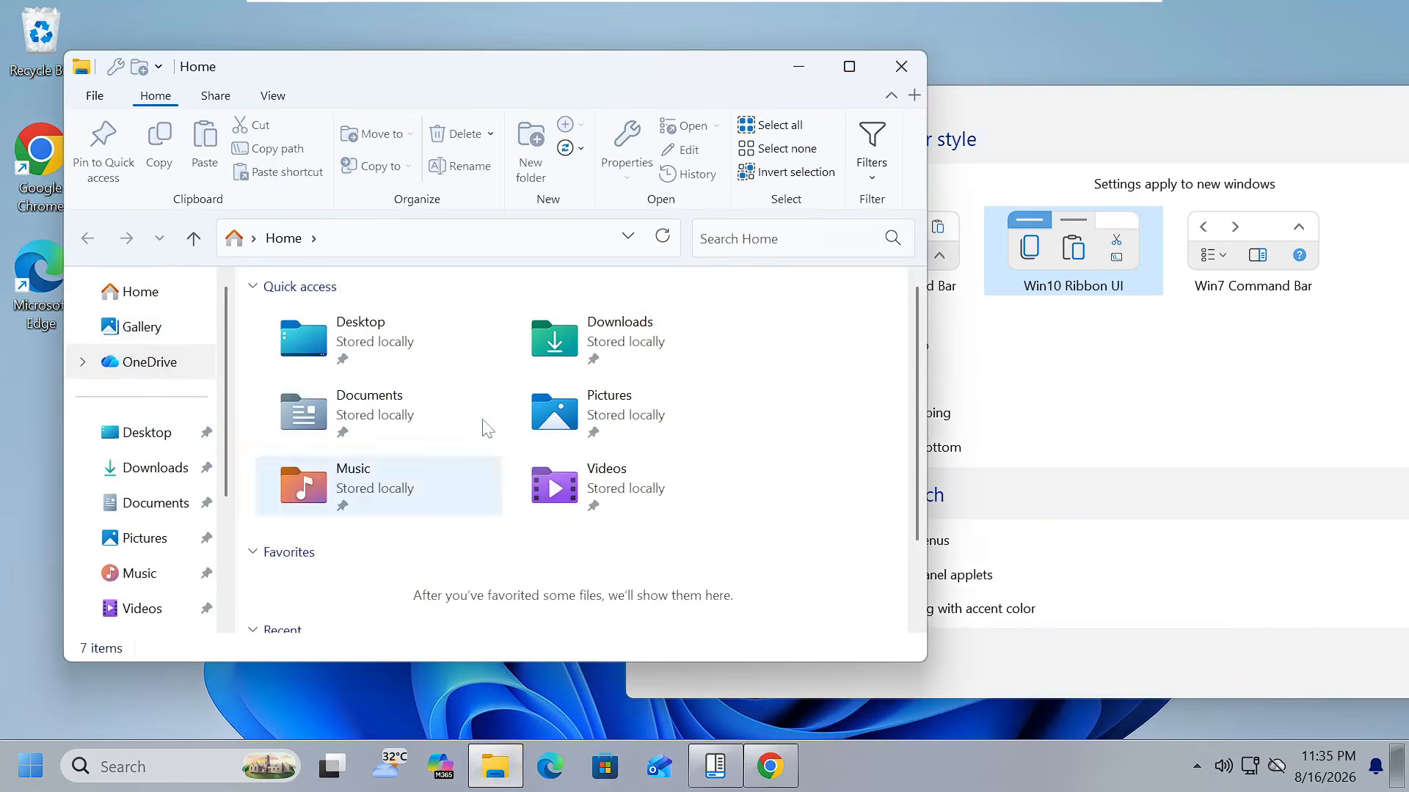
scroll(159, 547, "down", 2)
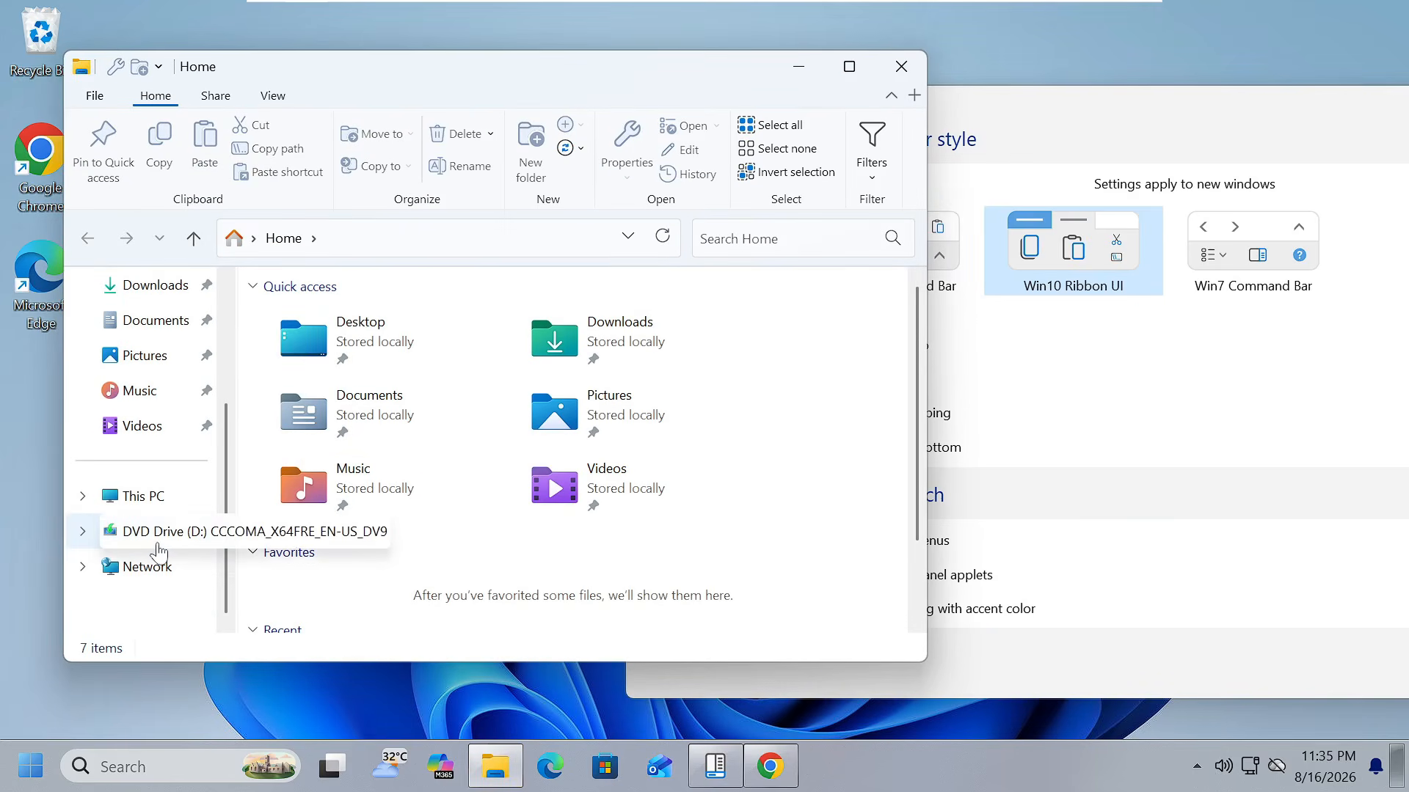
left_click(155, 499)
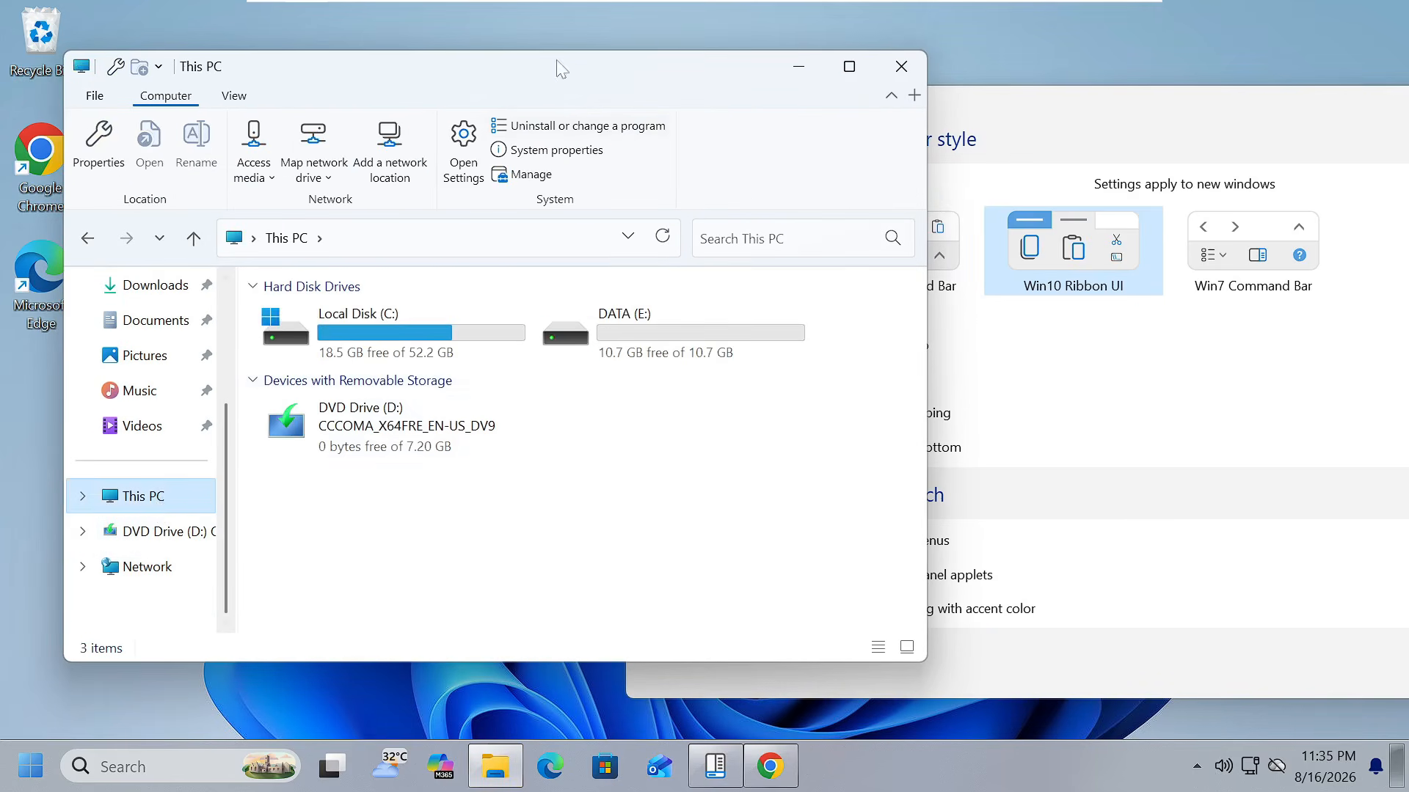
Set the Explorer style back to Win7 Command Bar and reopen Explorer at This PC to check it
left_click(1245, 277)
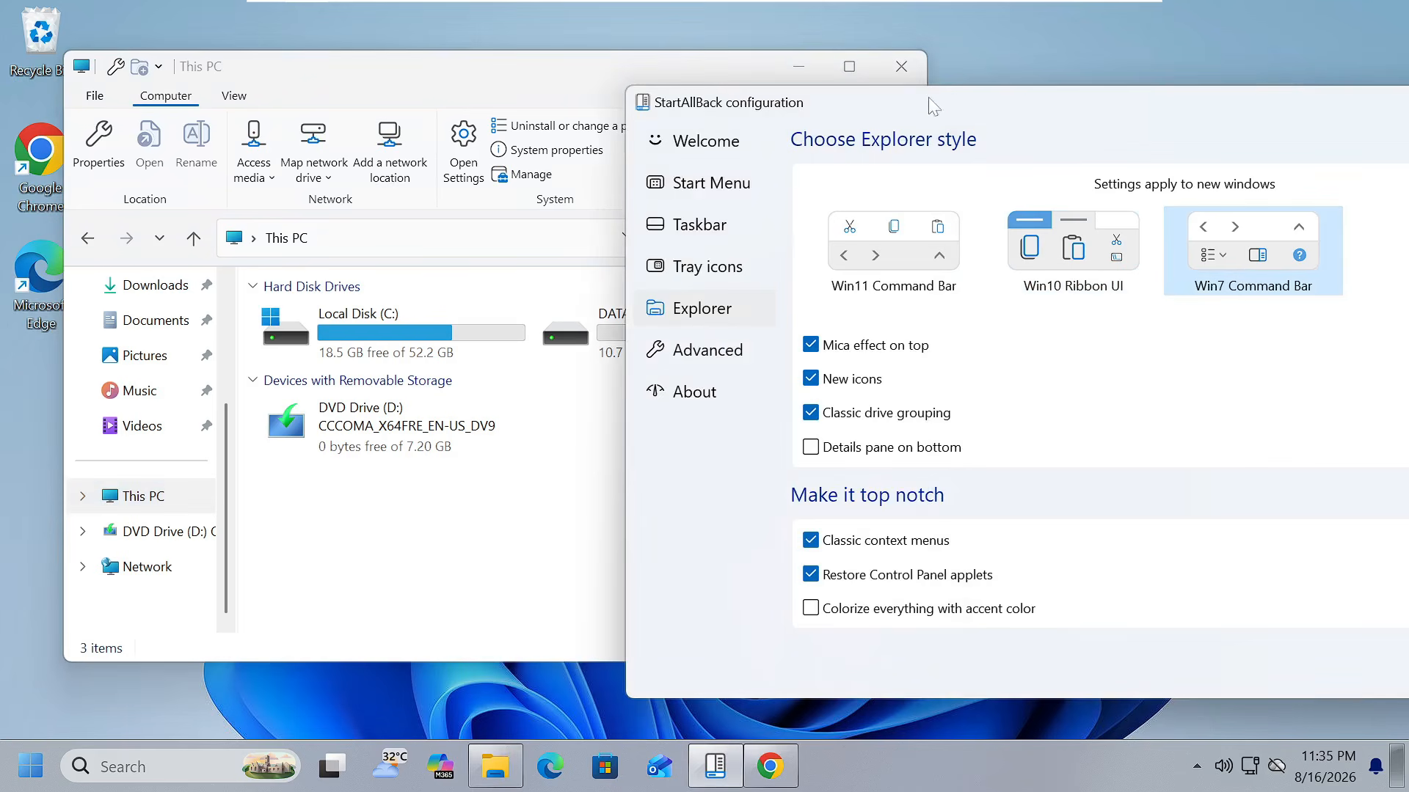
left_click(901, 66)
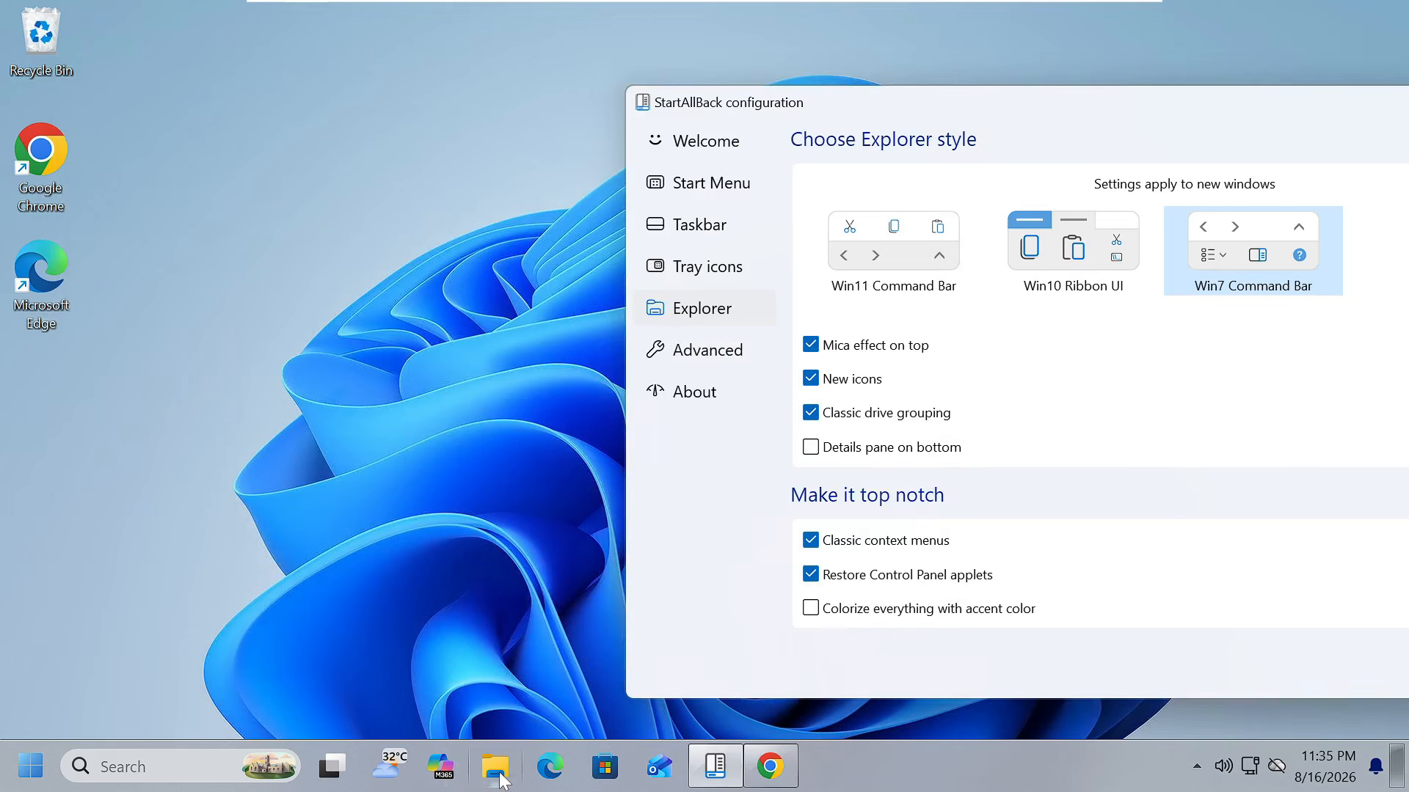
left_click(502, 780)
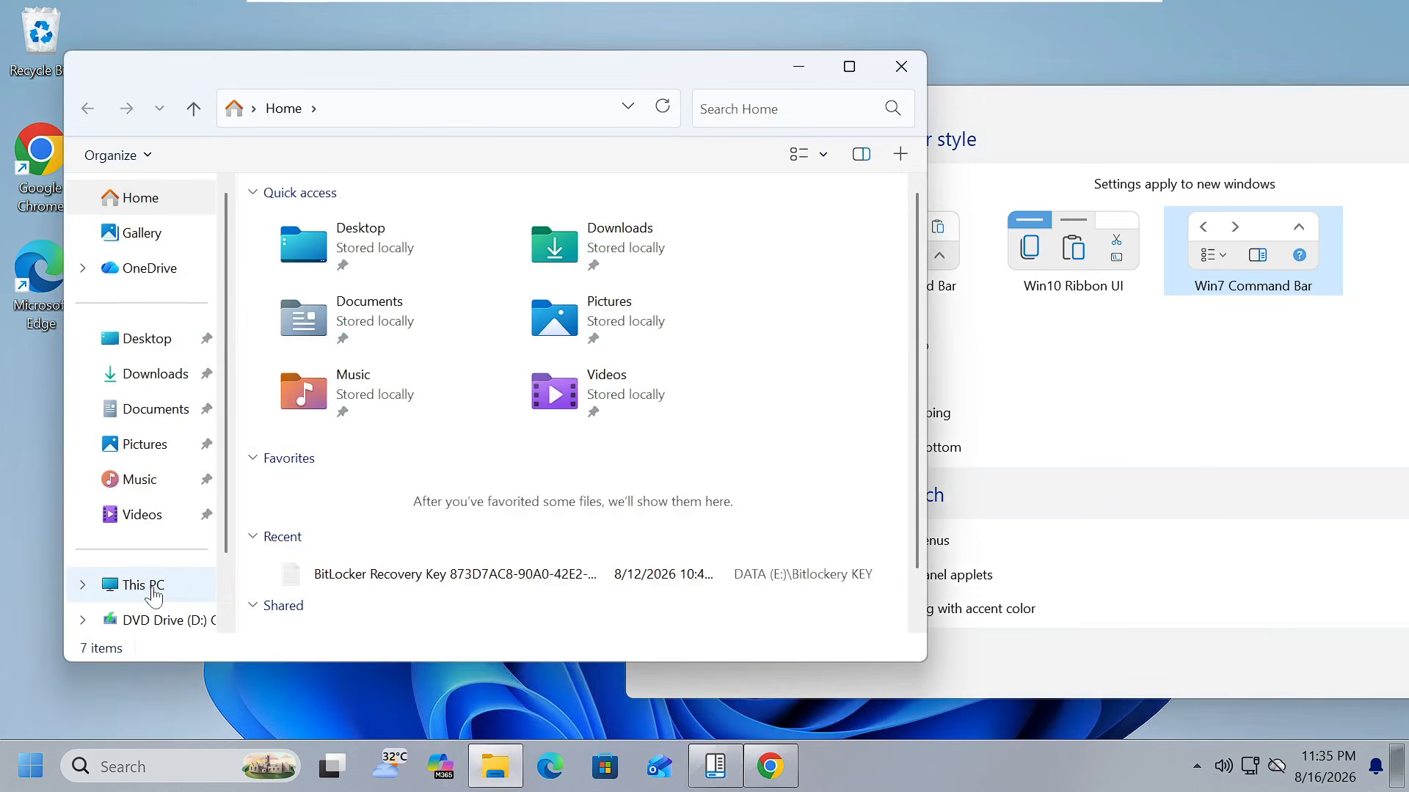
left_click(154, 595)
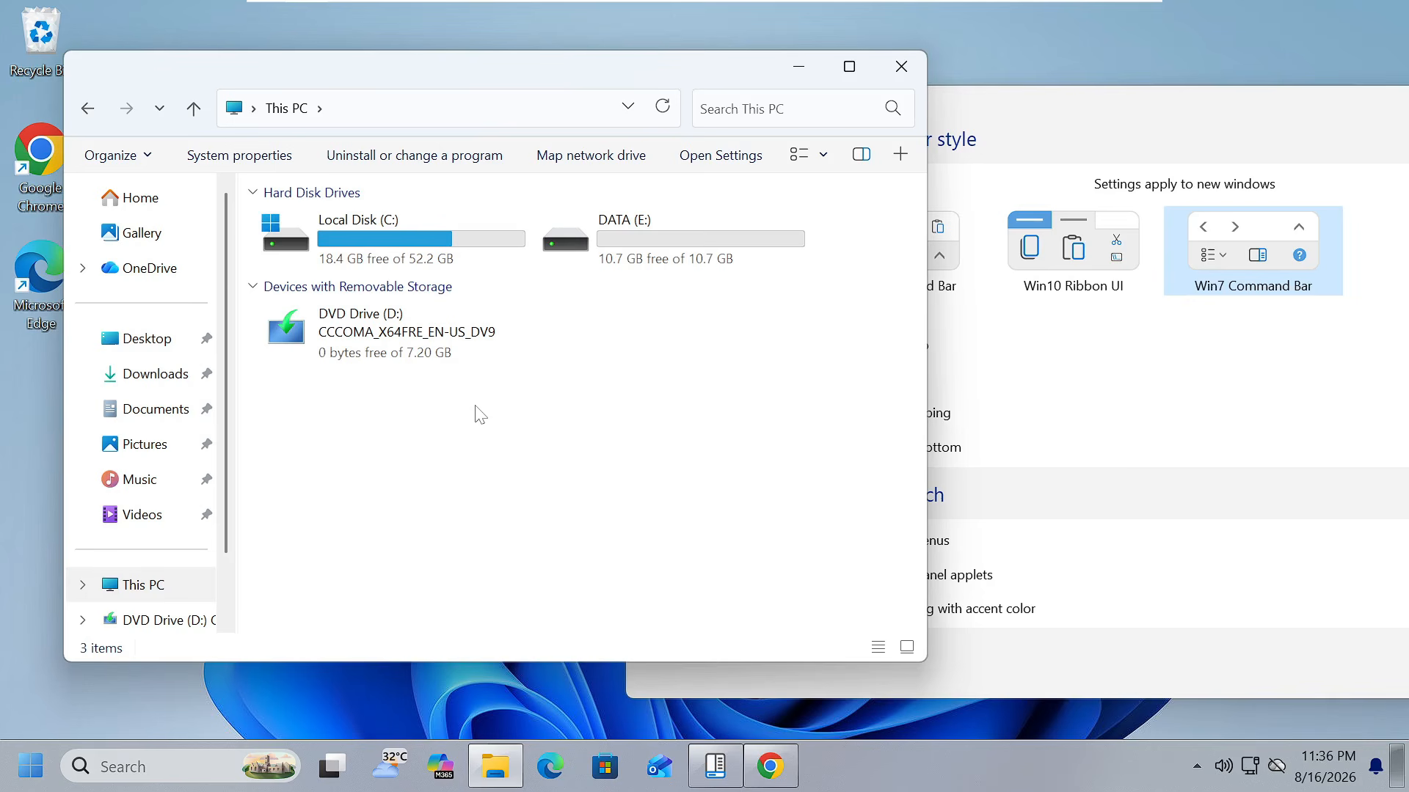
Review the Explorer style options, including the Mica effect, against the open This PC window
left_click(1017, 116)
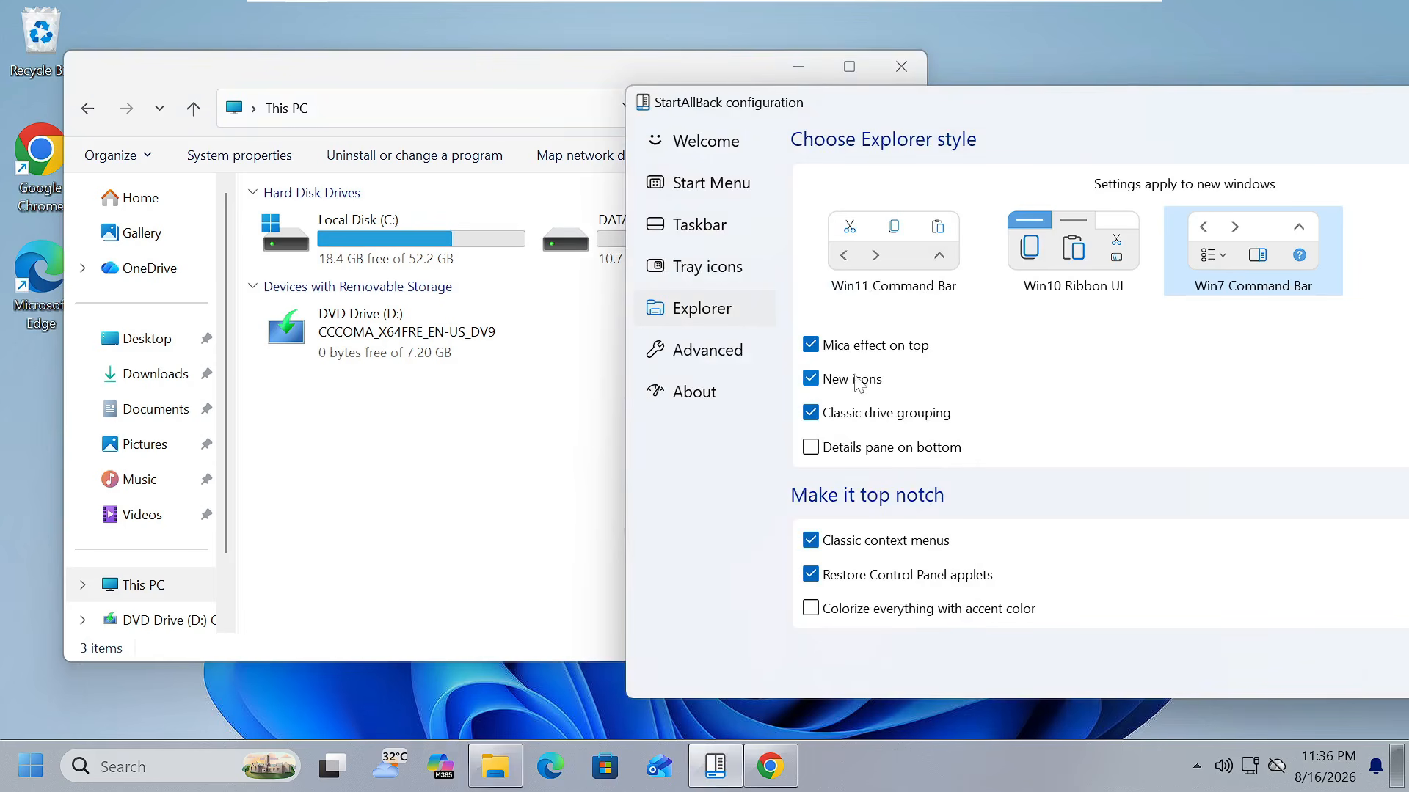
left_click(811, 347)
left_click(470, 449)
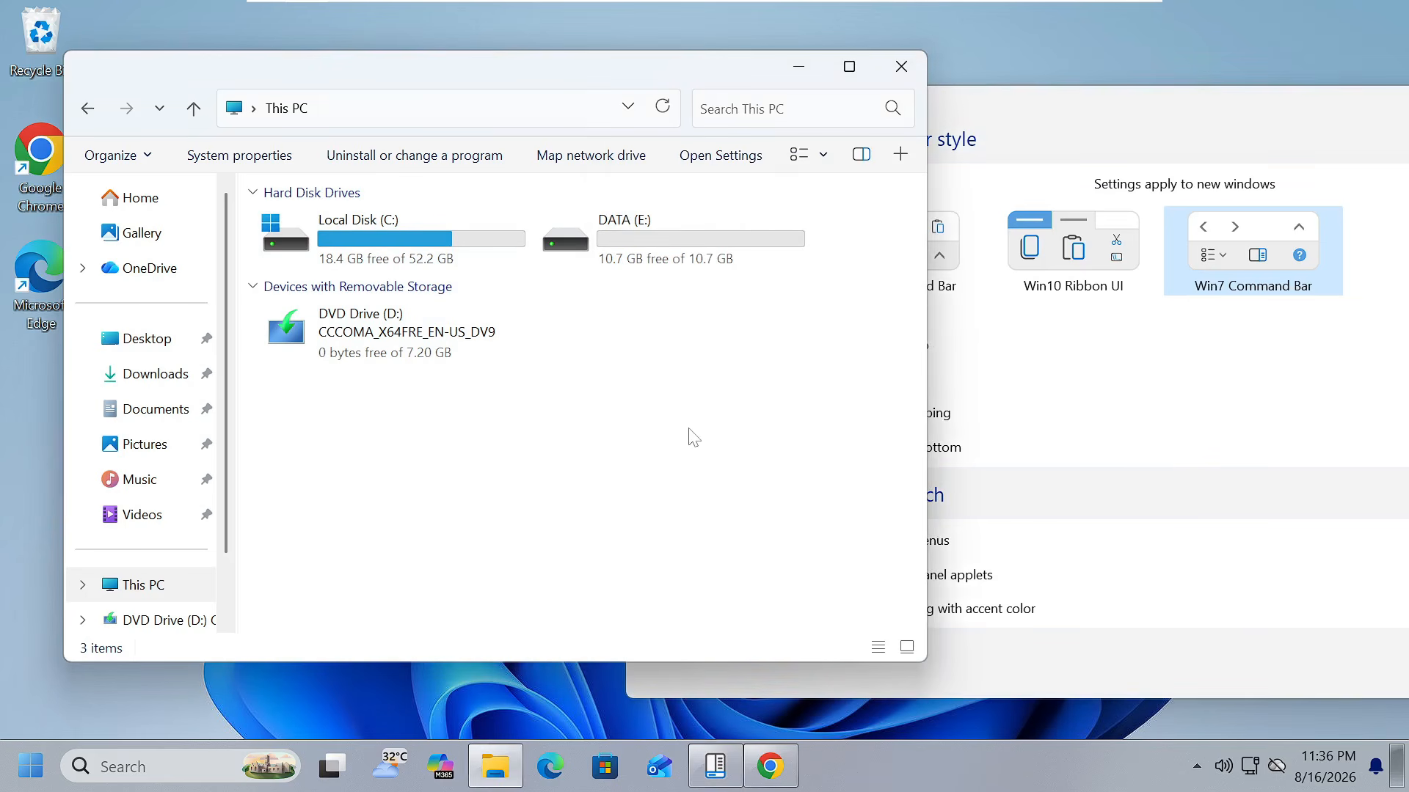
left_click(1012, 486)
left_click(484, 332)
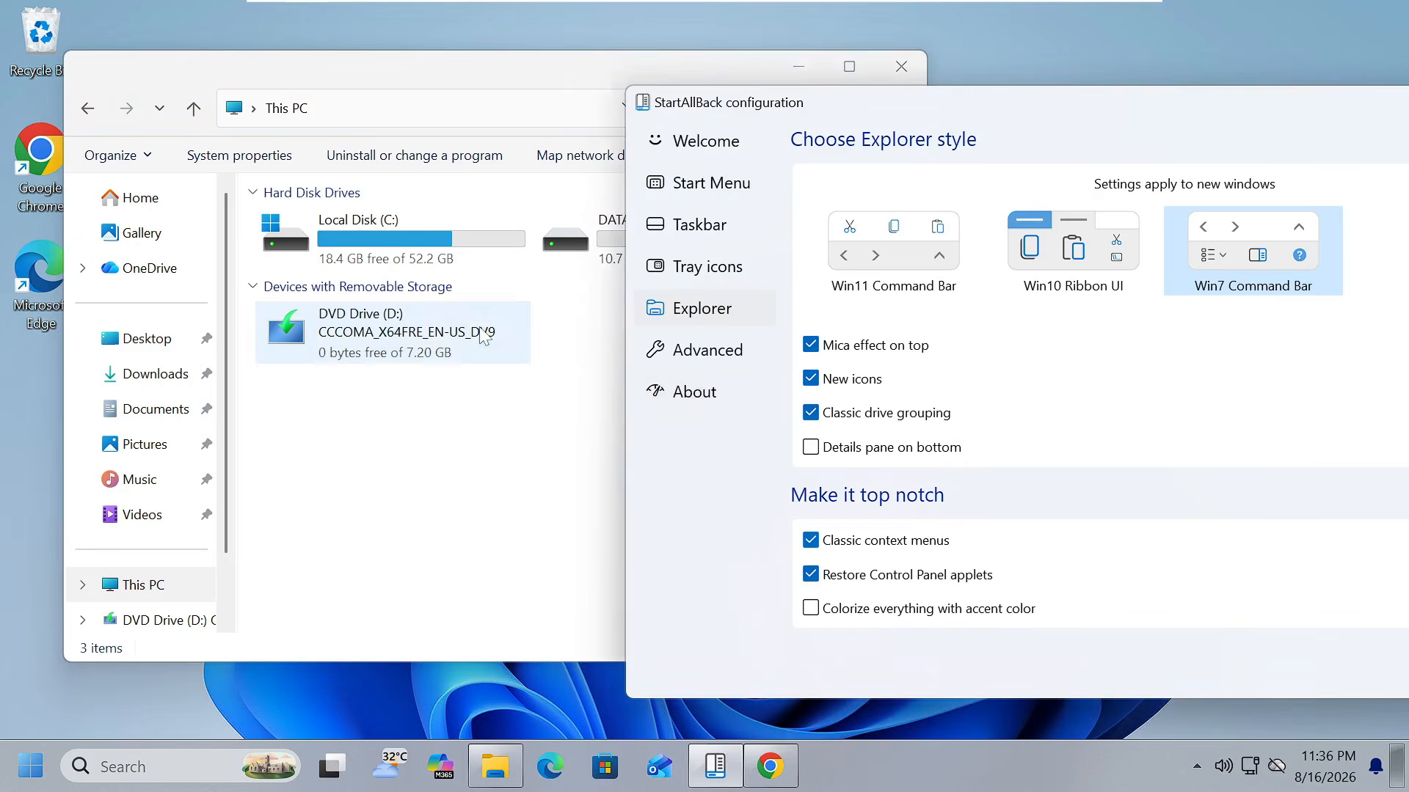
View the classic context menu of the forrecover video in Documents, then minimize Explorer and check the desktop's context menu
left_click(164, 409)
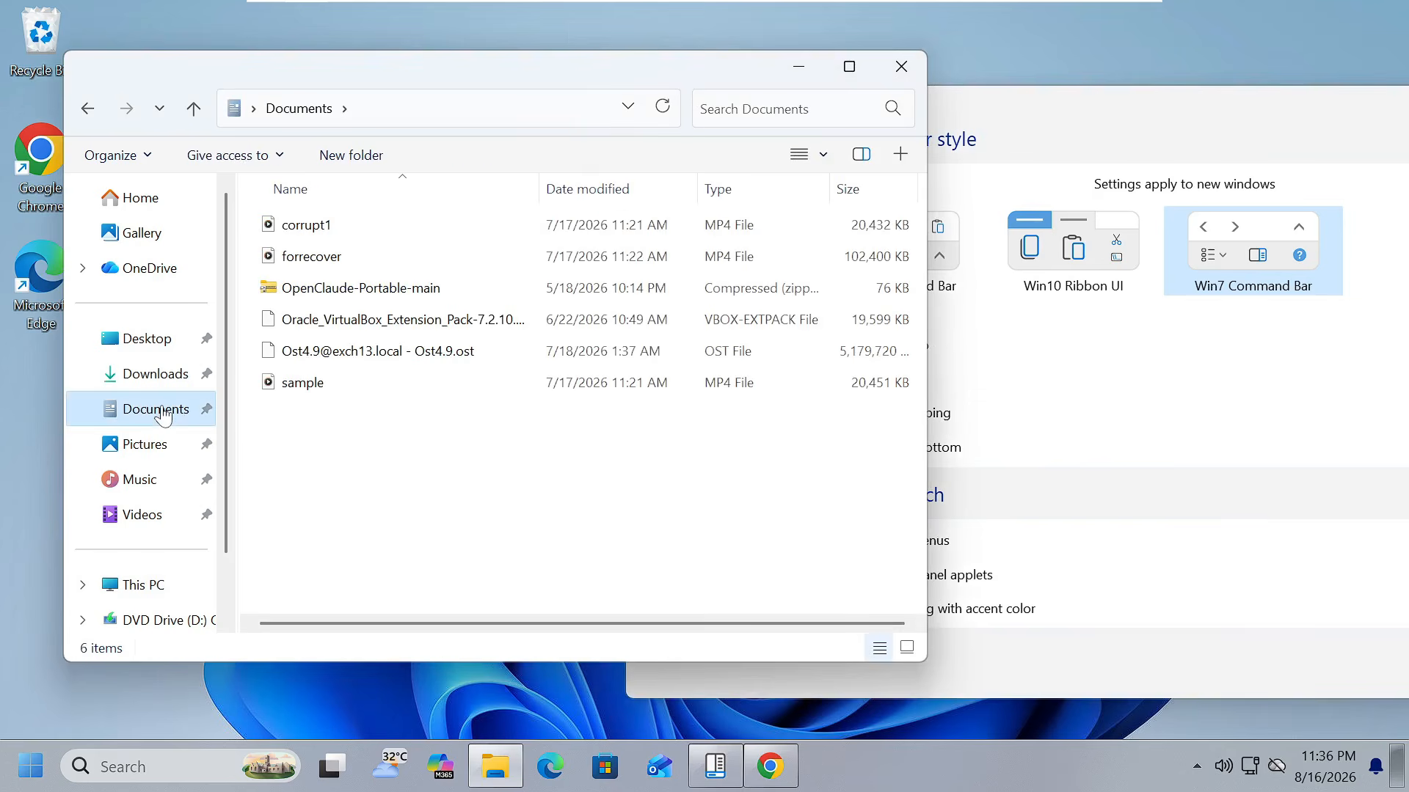
left_click(336, 264)
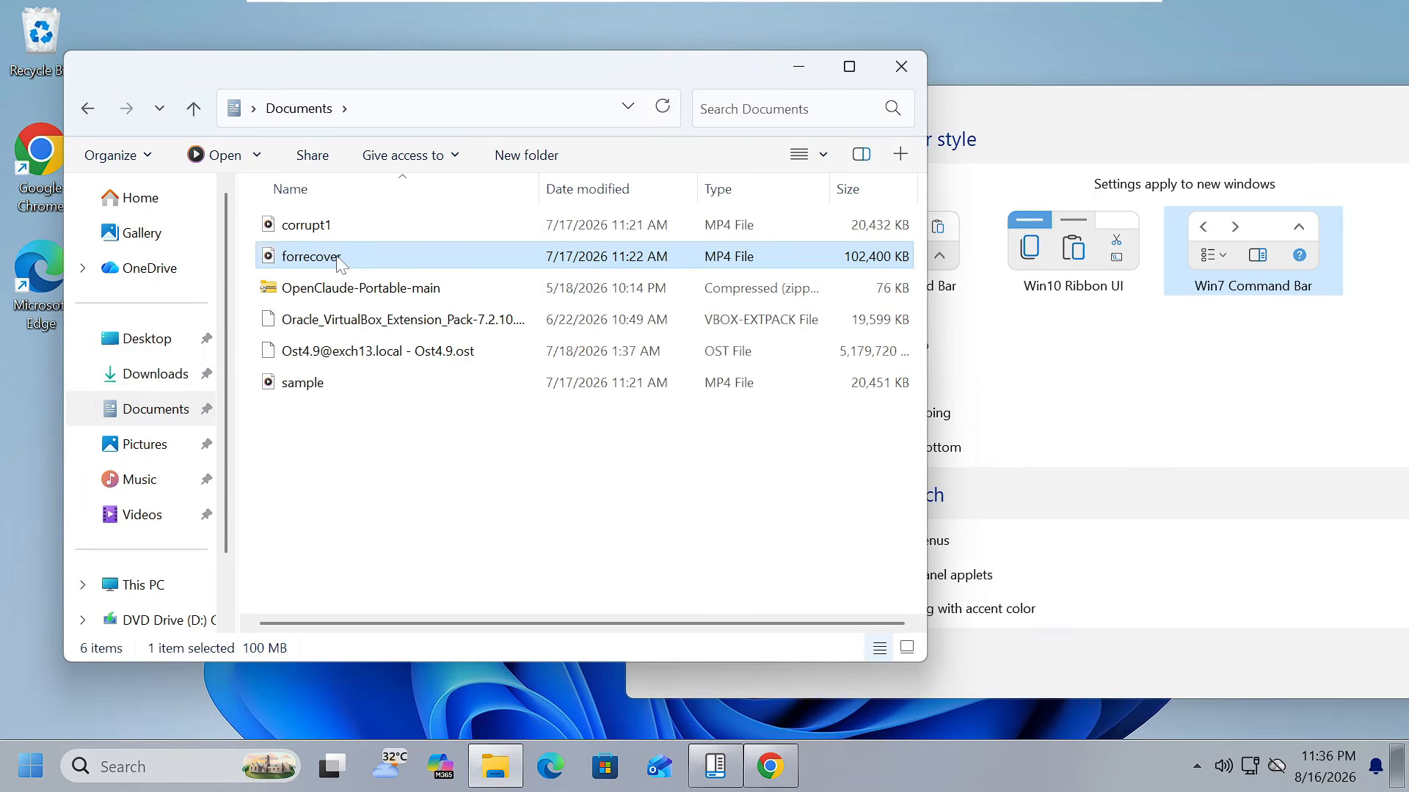
right_click(340, 264)
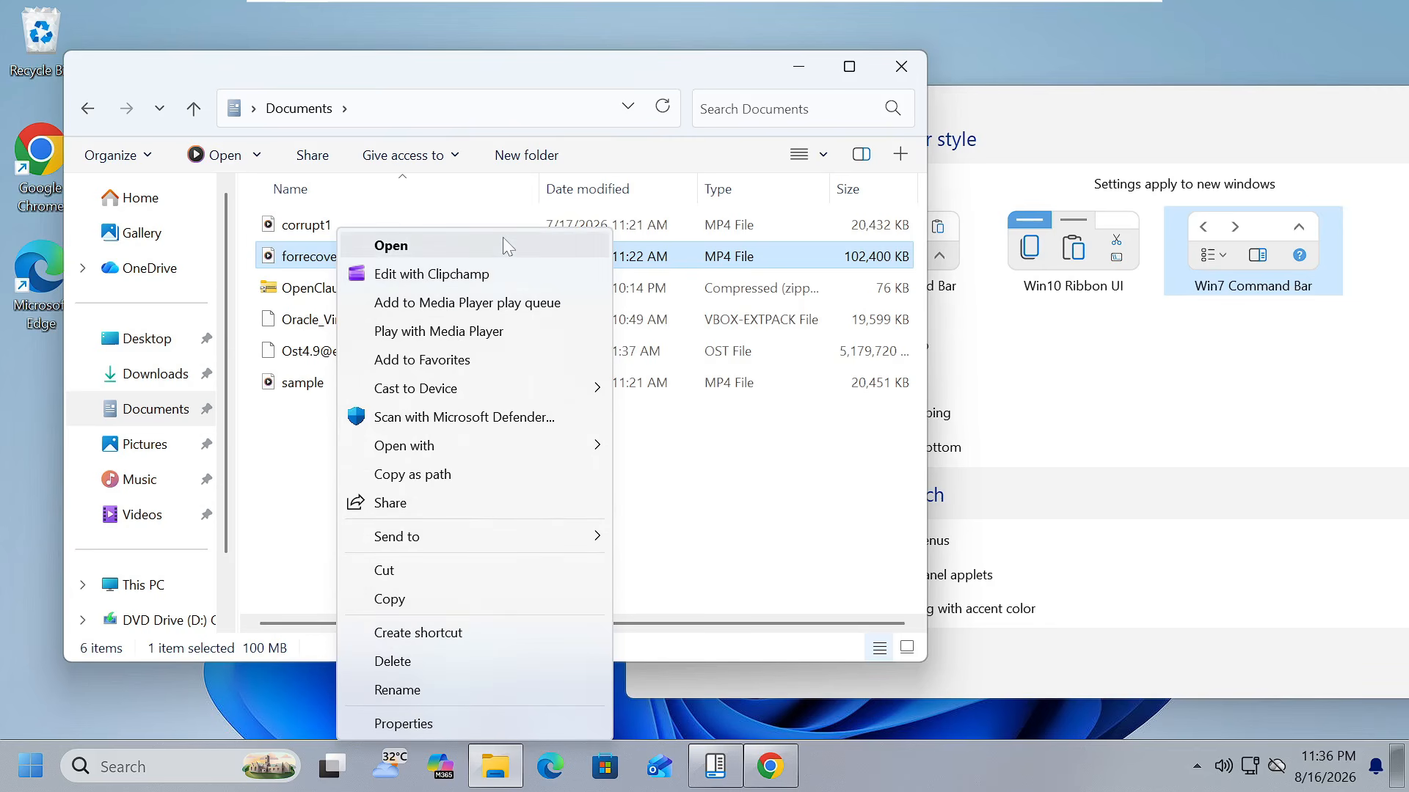
key("Escape")
left_click(799, 66)
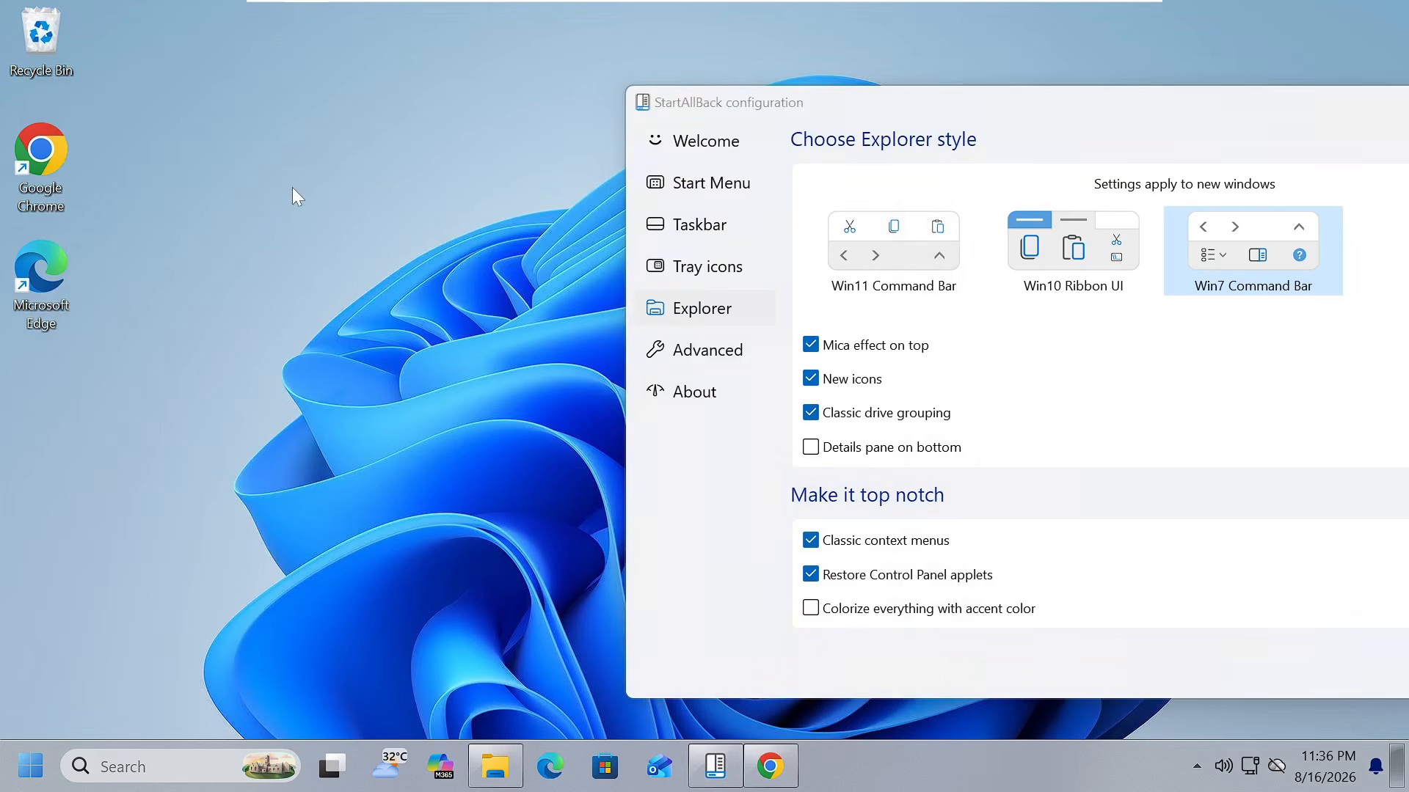
right_click(292, 195)
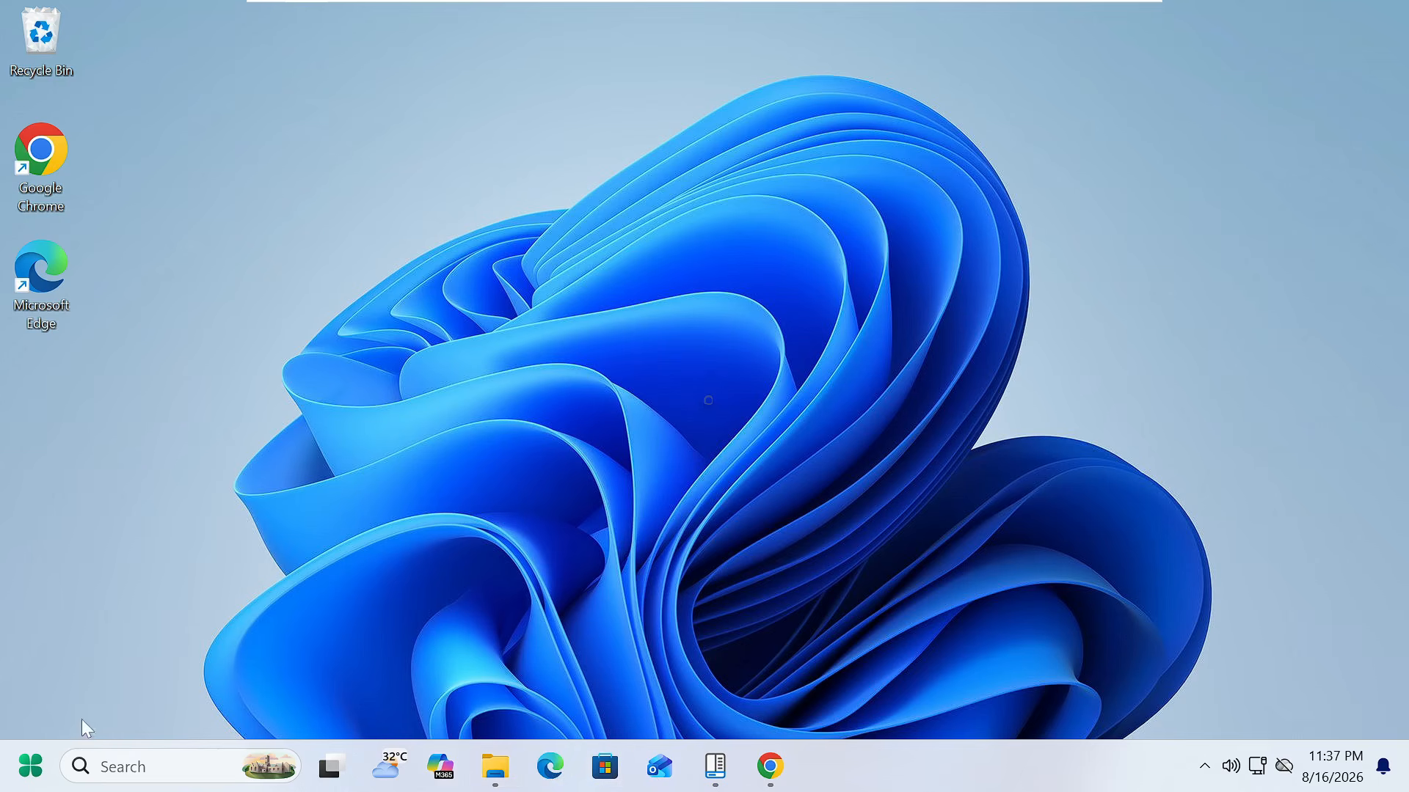
Open the restyled Start menu to inspect its layout, and close it again
left_click(28, 778)
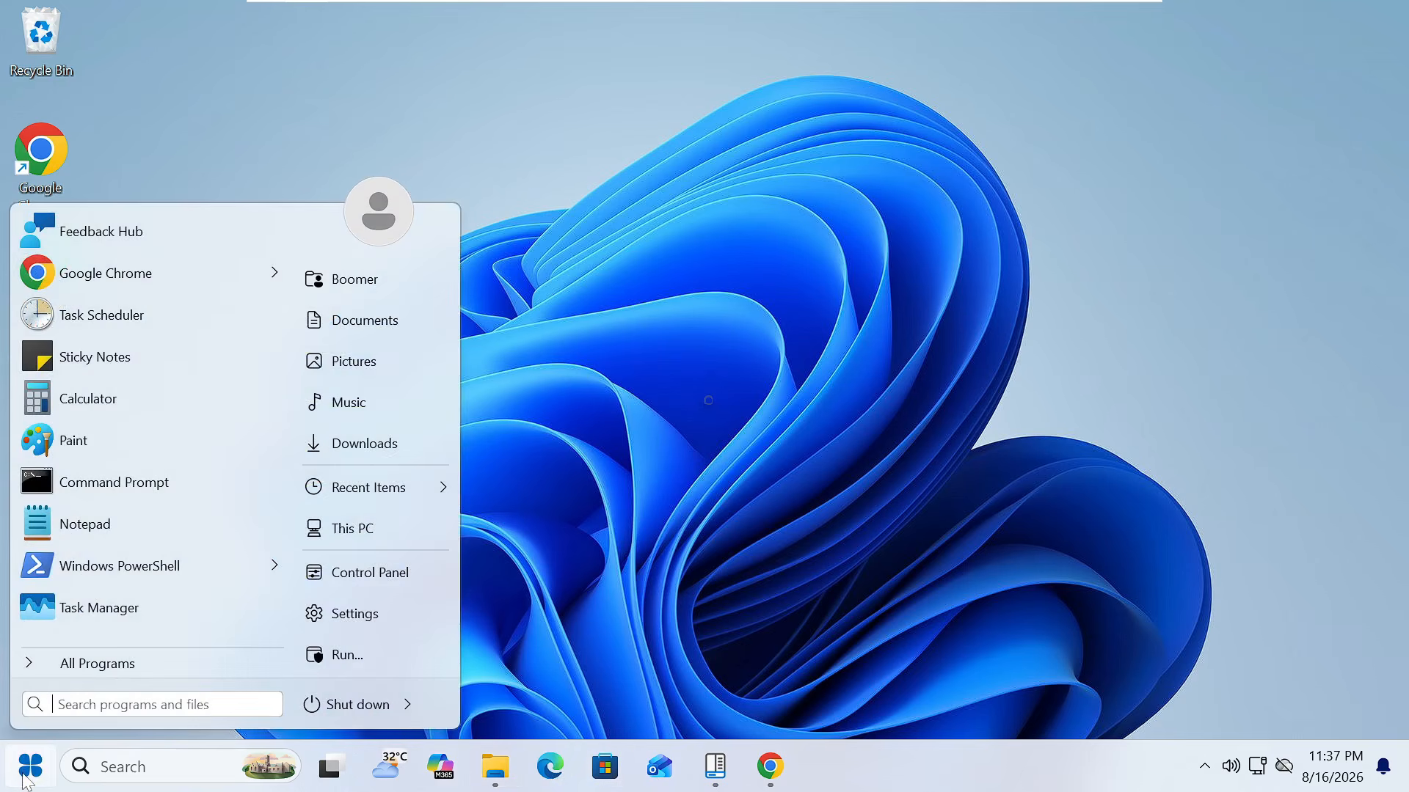
left_click(600, 552)
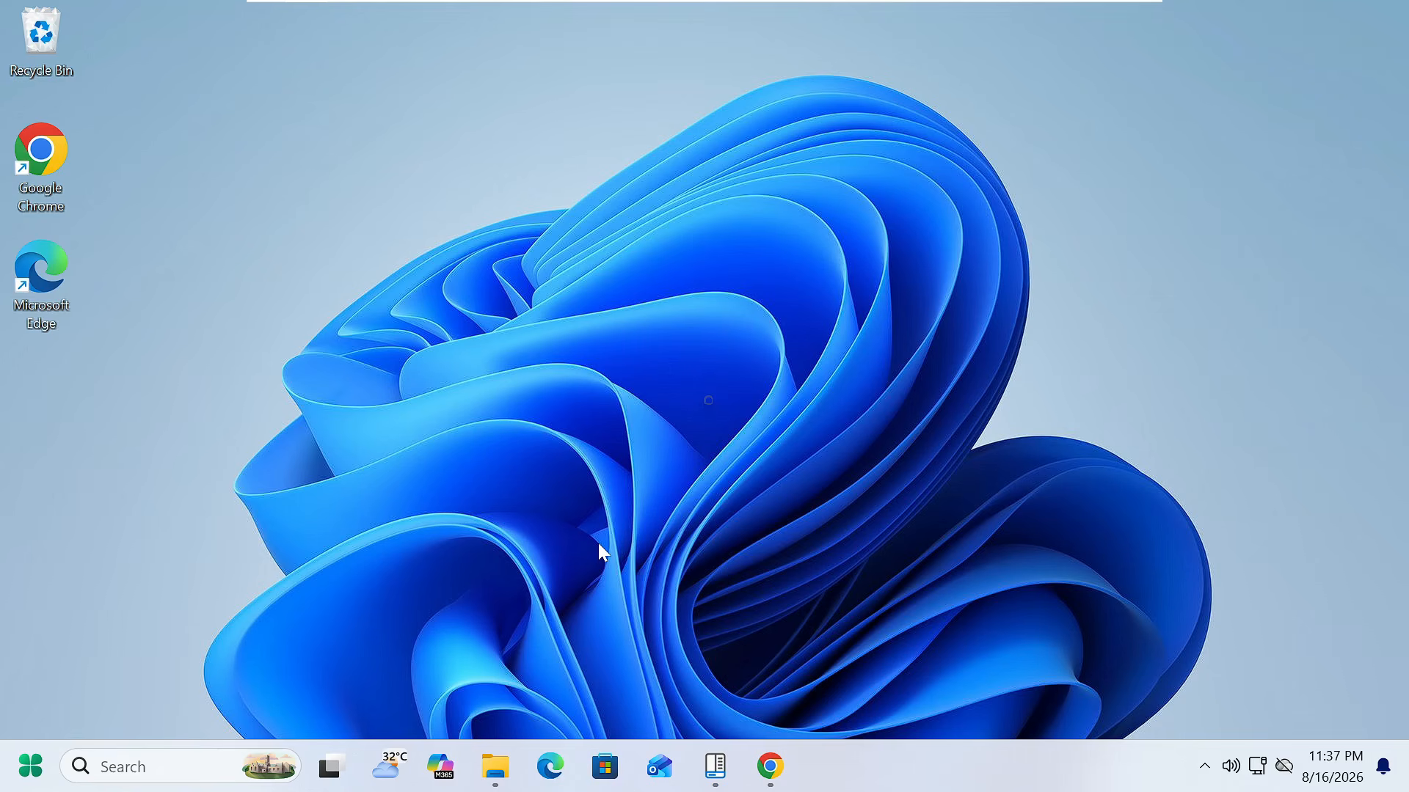
left_click(45, 770)
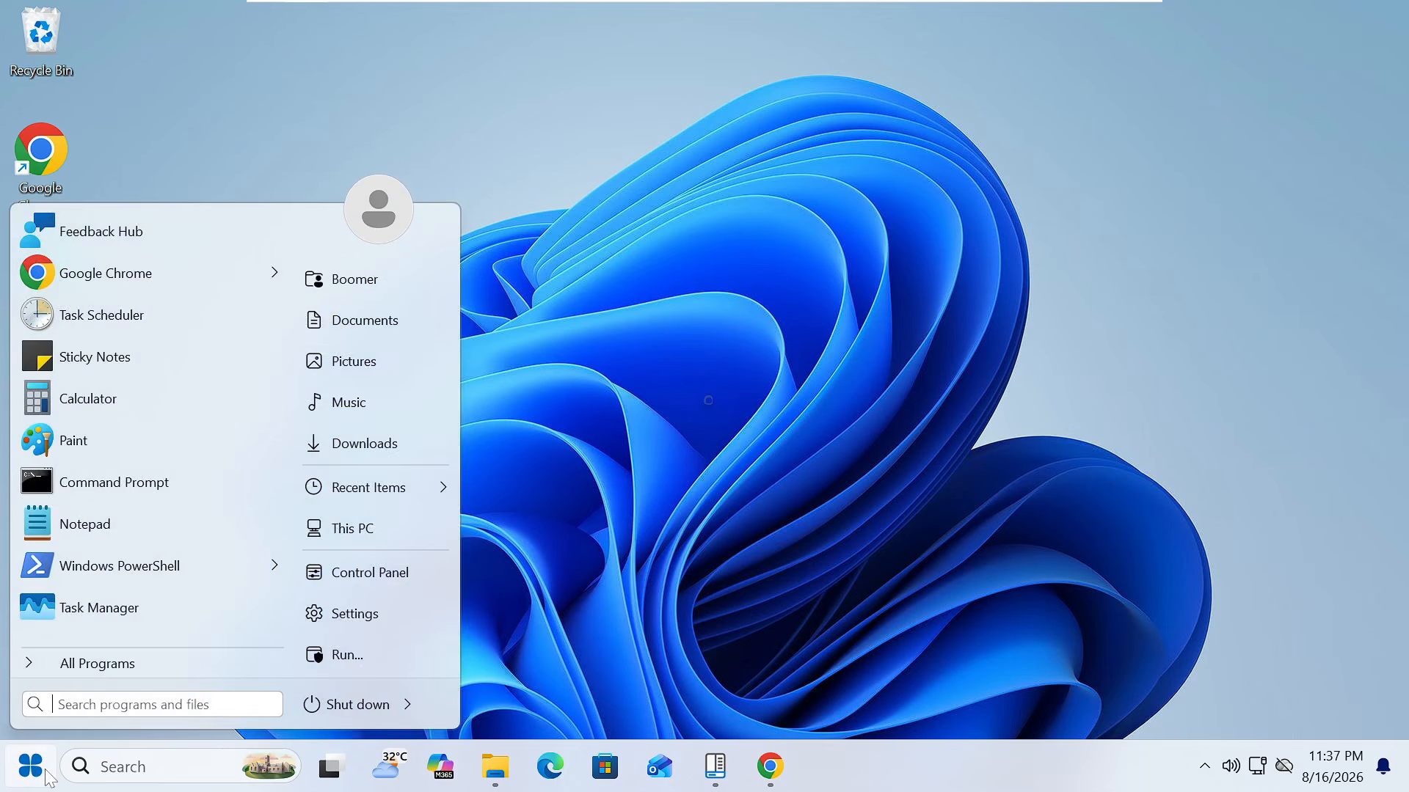
left_click(534, 570)
Open the installed apps list in Windows Settings and search it for "sta"
key("super+x")
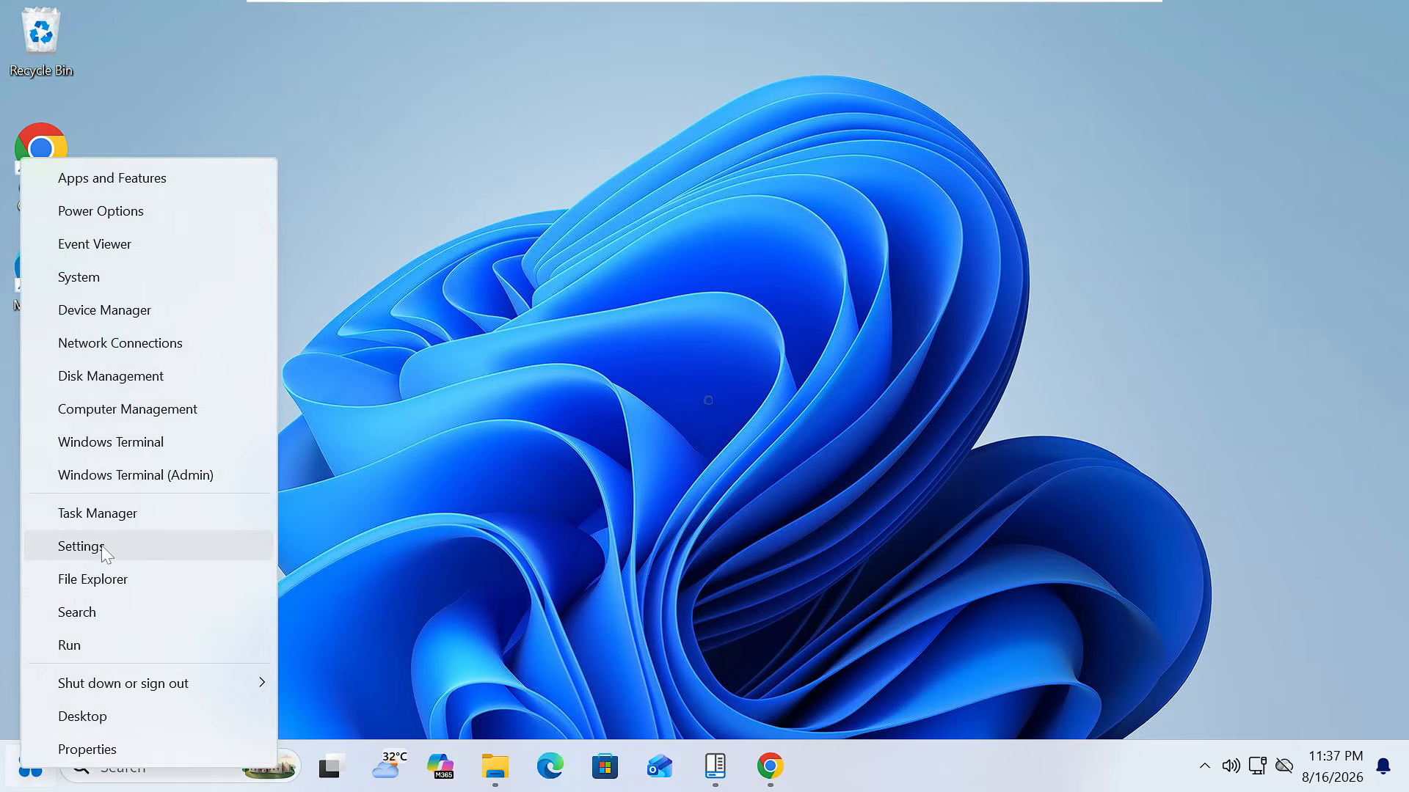
left_click(101, 546)
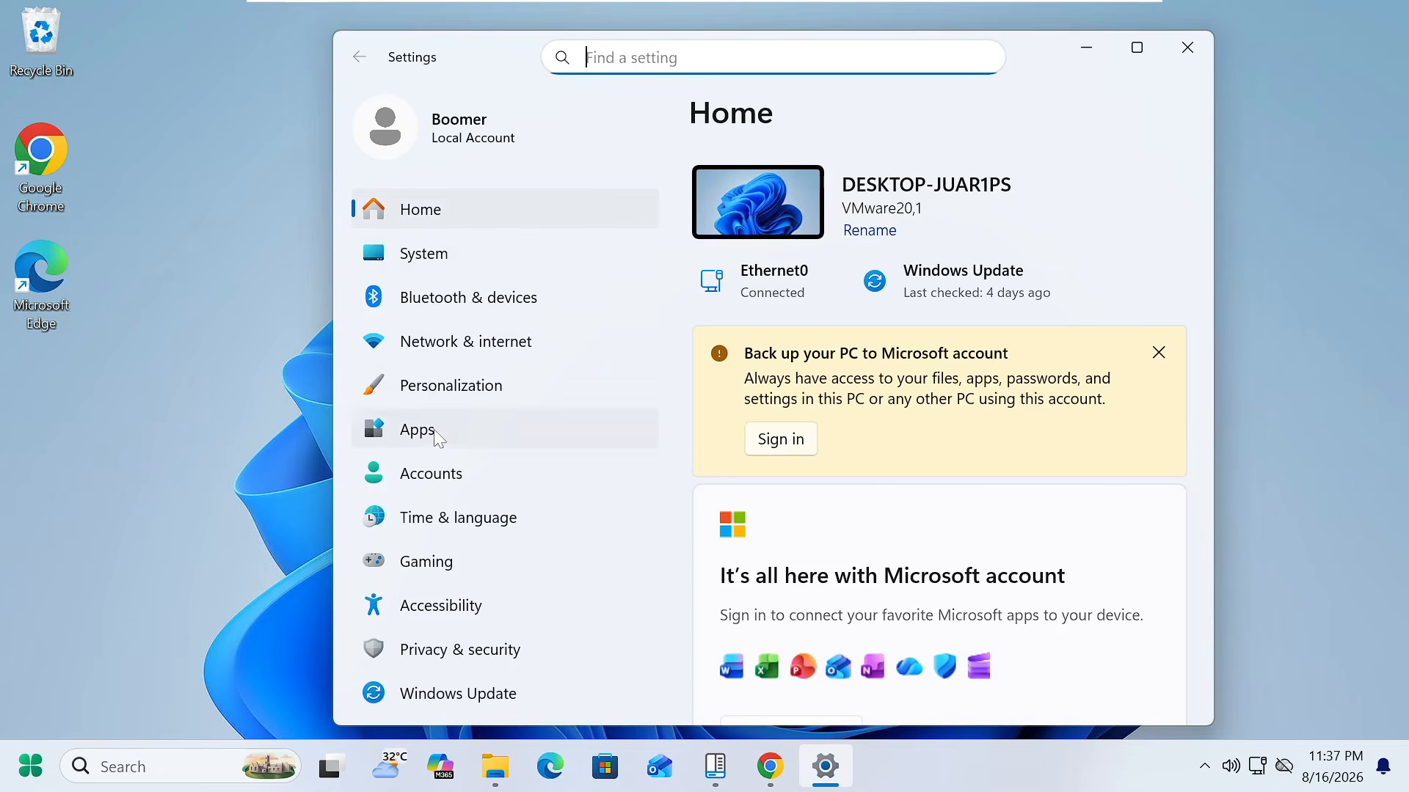
left_click(435, 432)
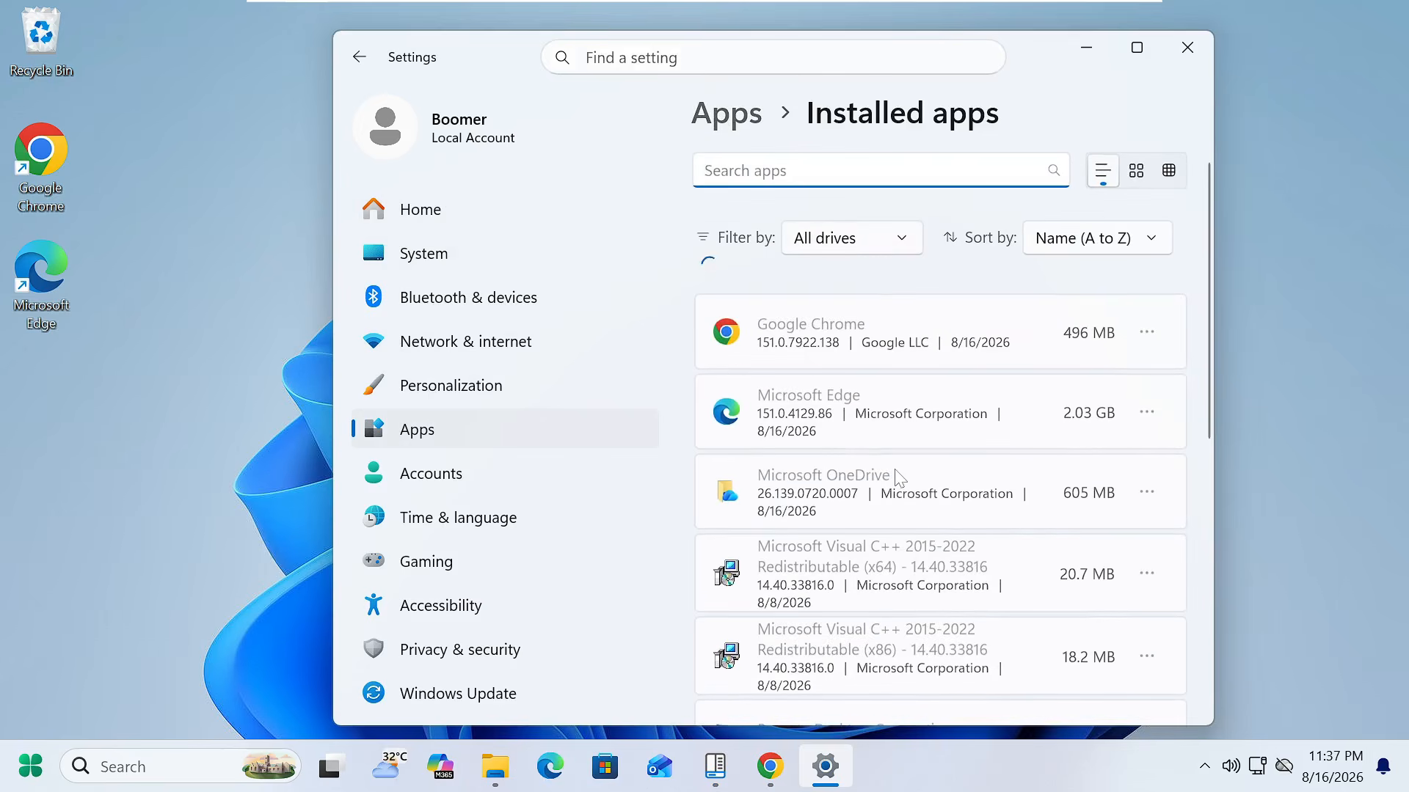
scroll(896, 478, "down", 5)
scroll(896, 477, "down", 10)
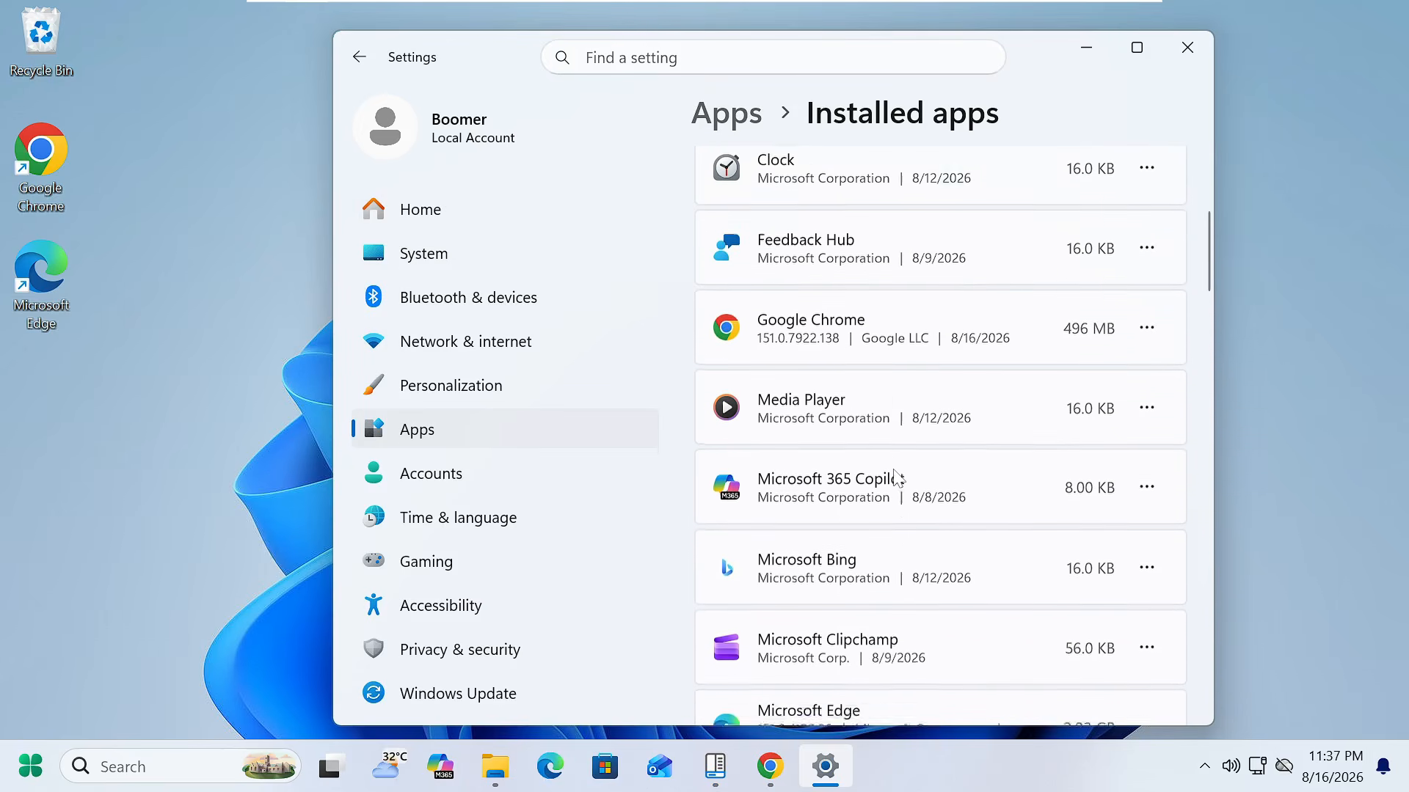
scroll(920, 253, "up", 3)
scroll(915, 245, "up", 6)
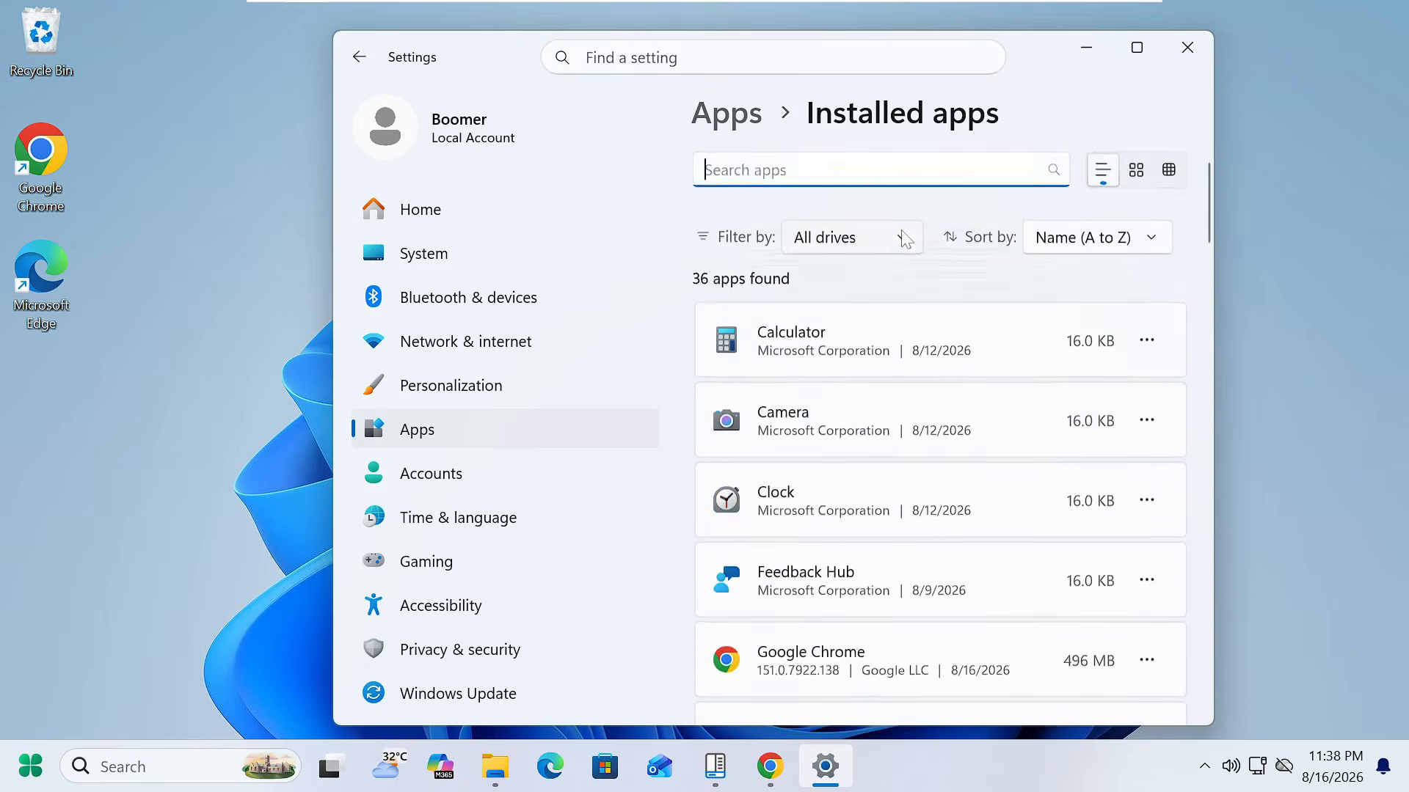
type("sta")
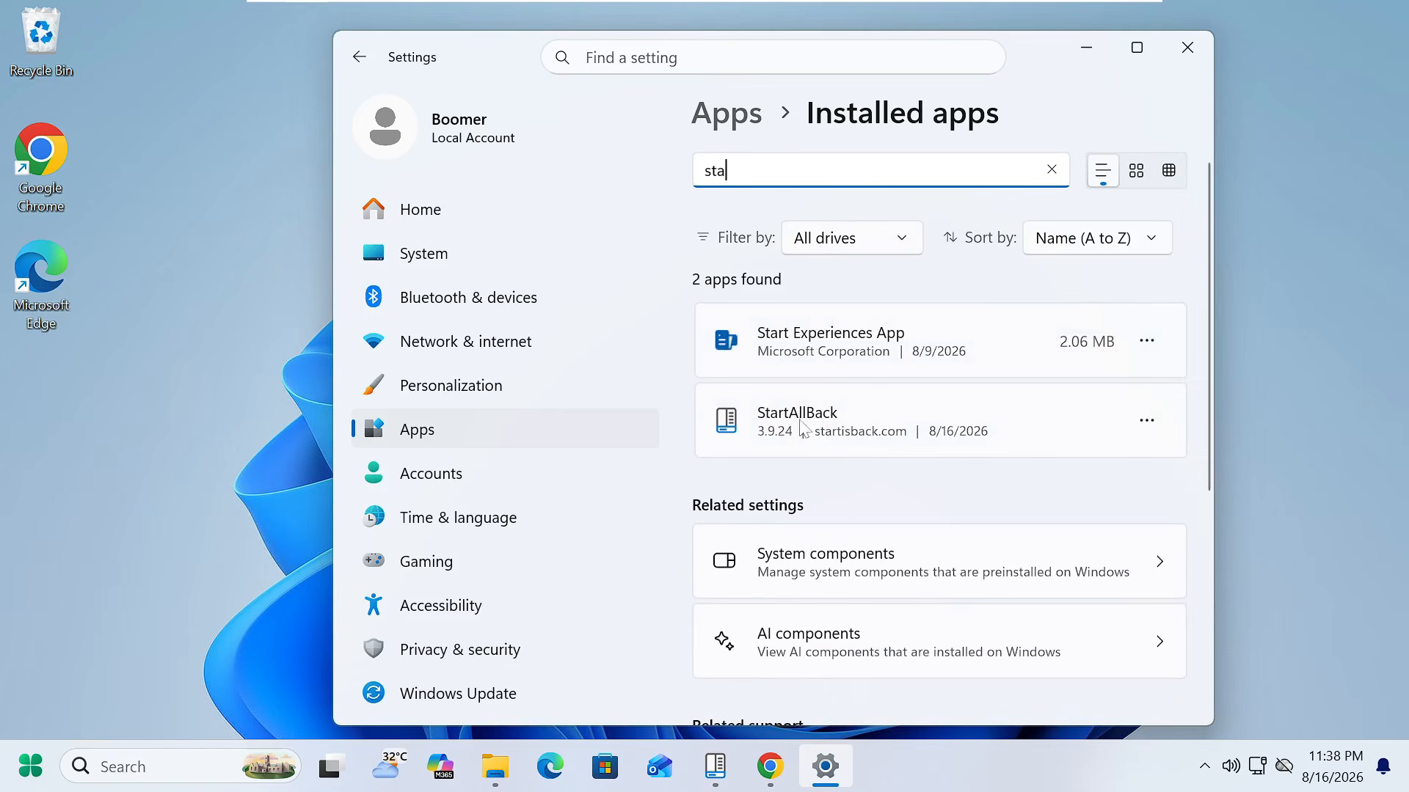
Uninstall StartAllBack, including its settings and license data
left_click(1145, 421)
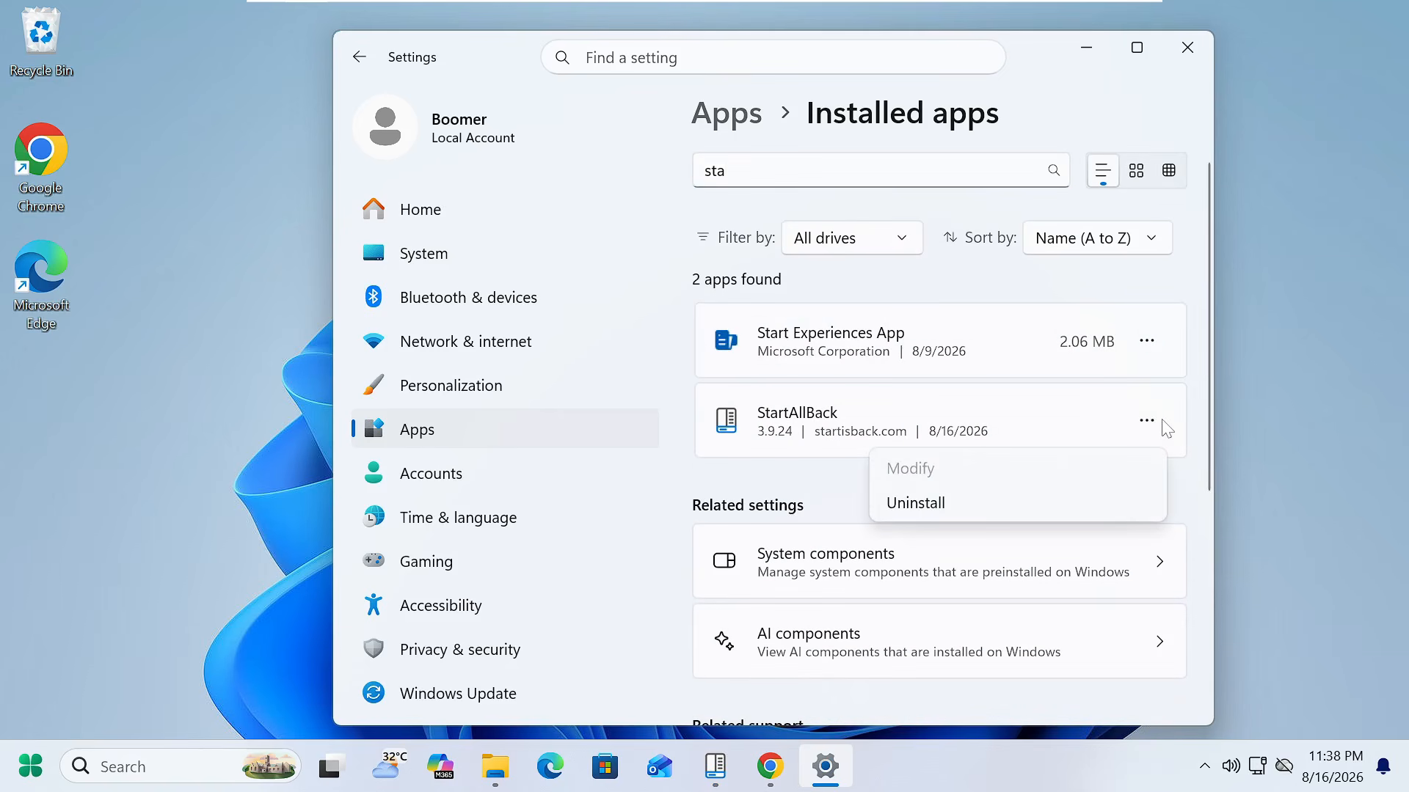
left_click(945, 514)
left_click(1090, 537)
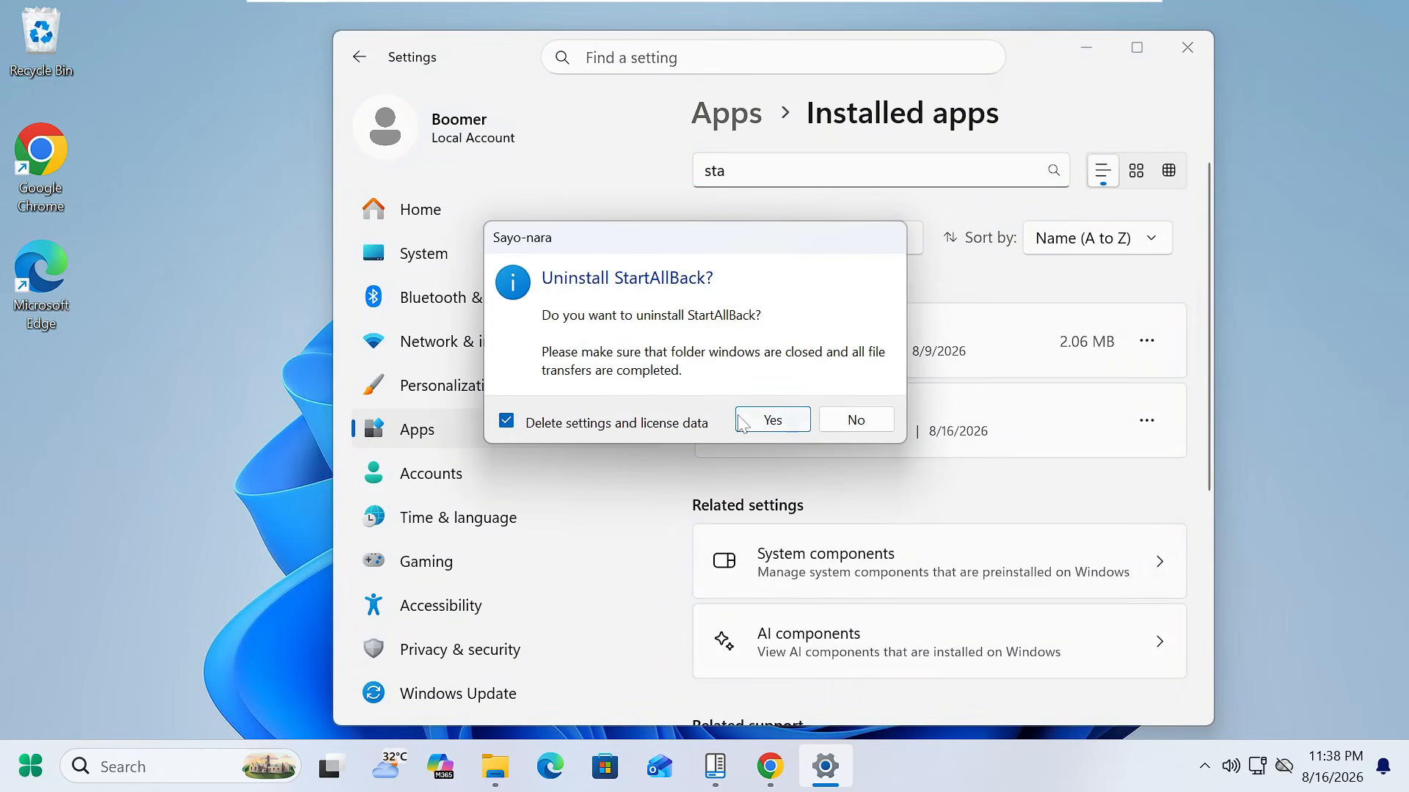
left_click(766, 420)
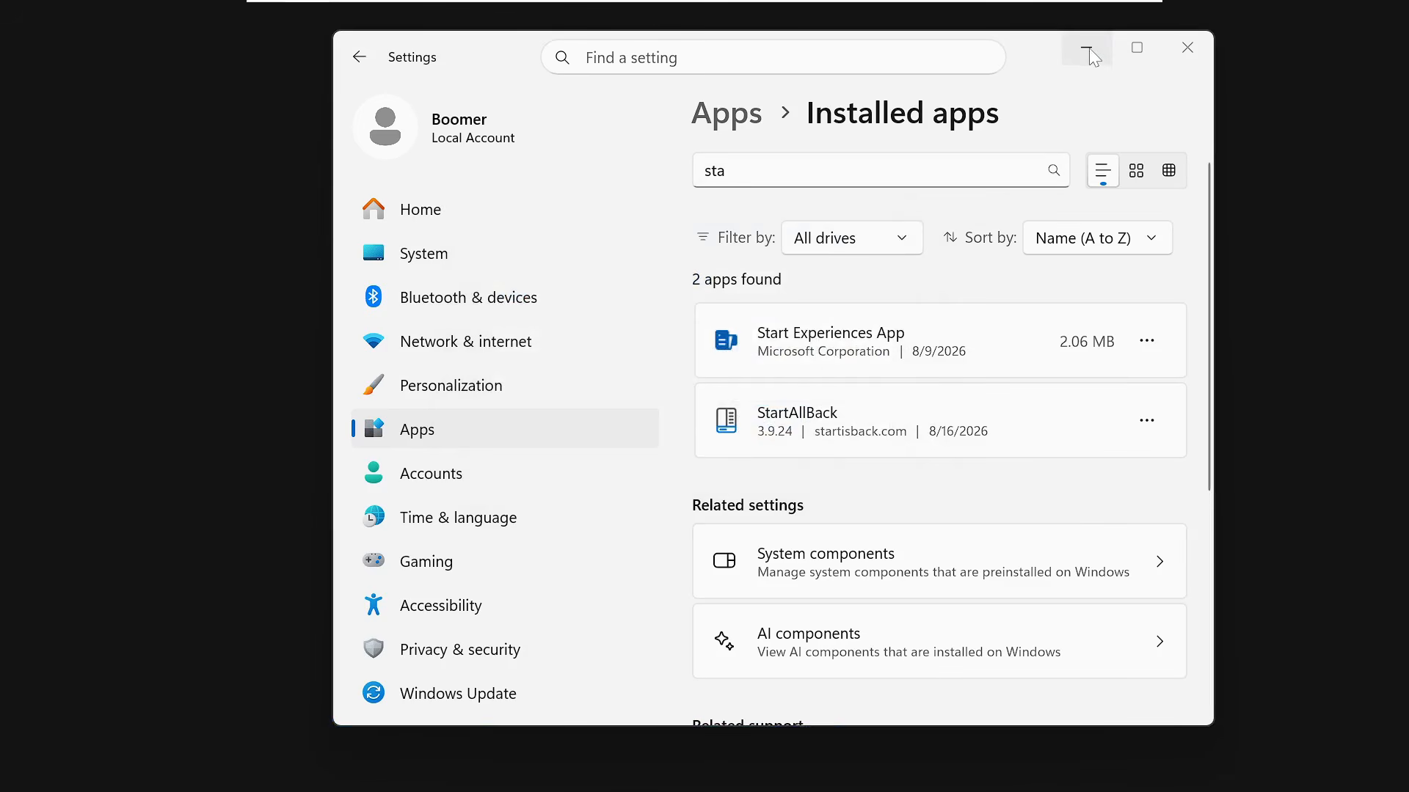
Minimize Settings and check the original Windows 11 Start menu on the desktop
left_click(1088, 48)
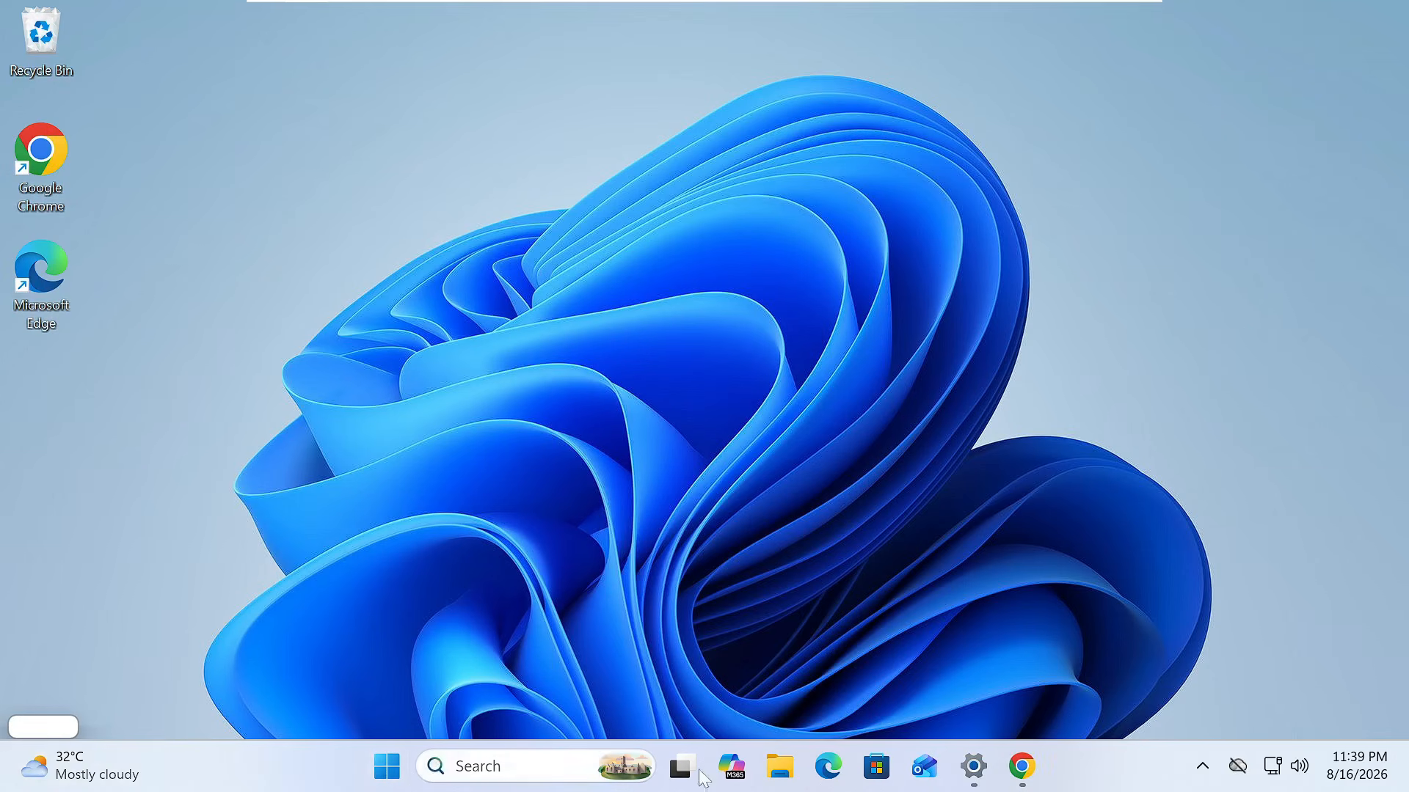
left_click(385, 766)
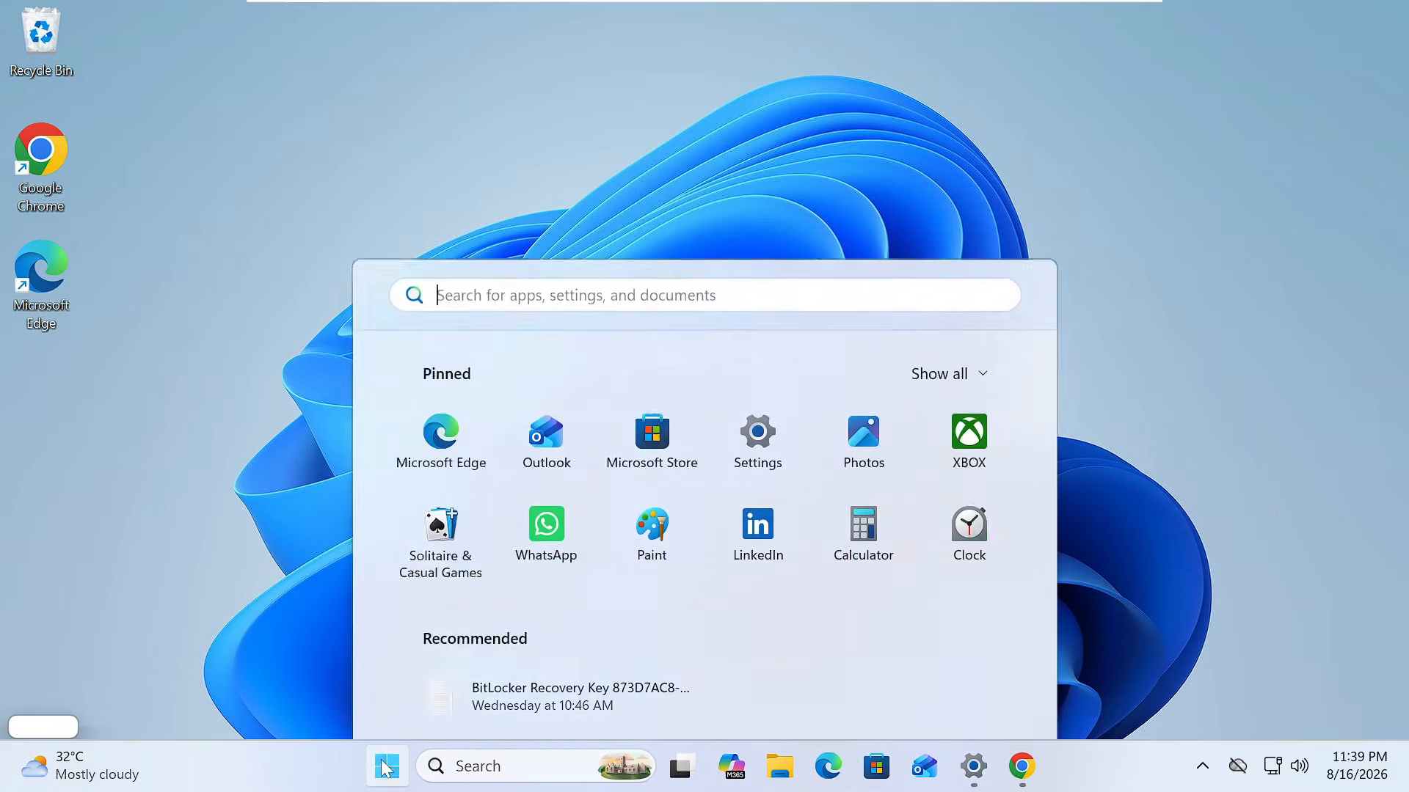
left_click(385, 769)
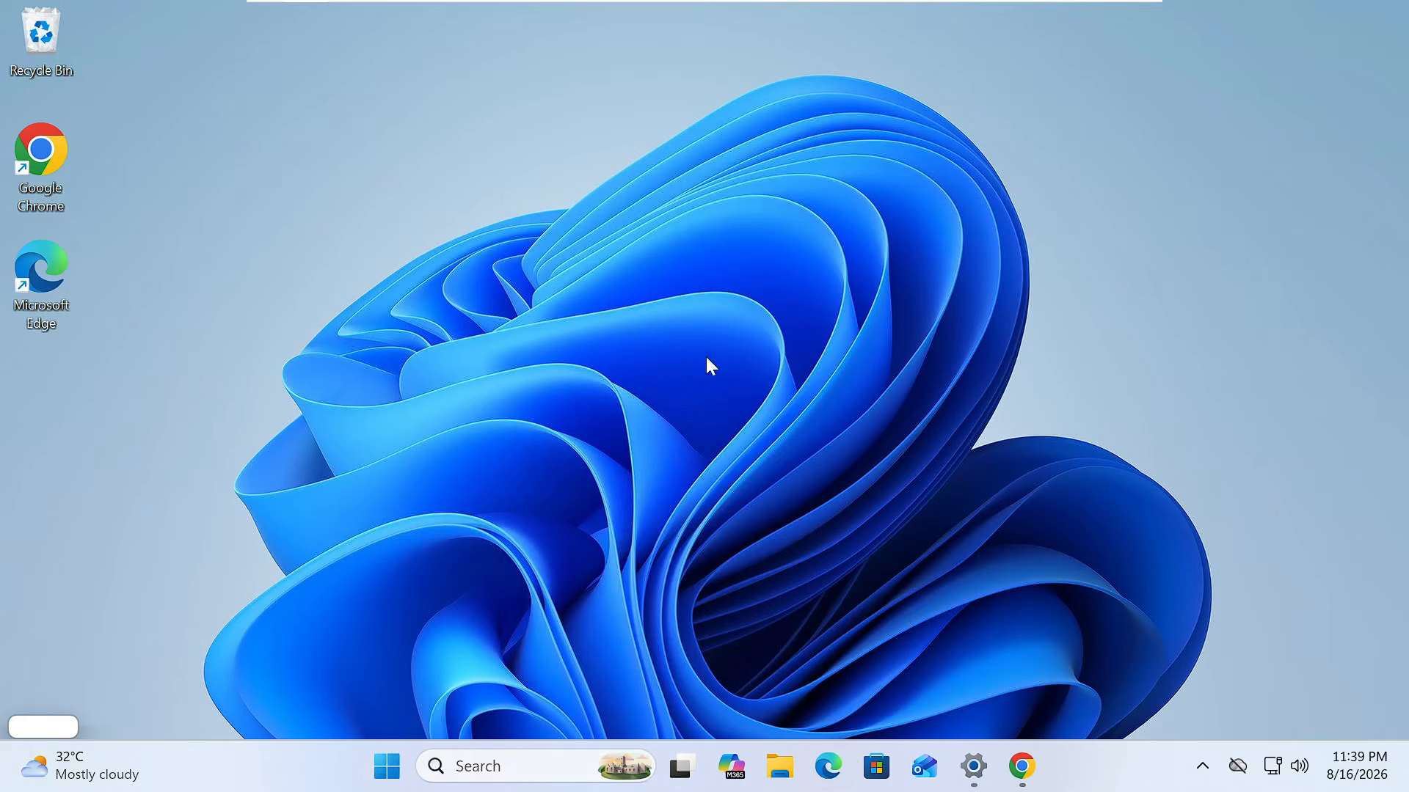